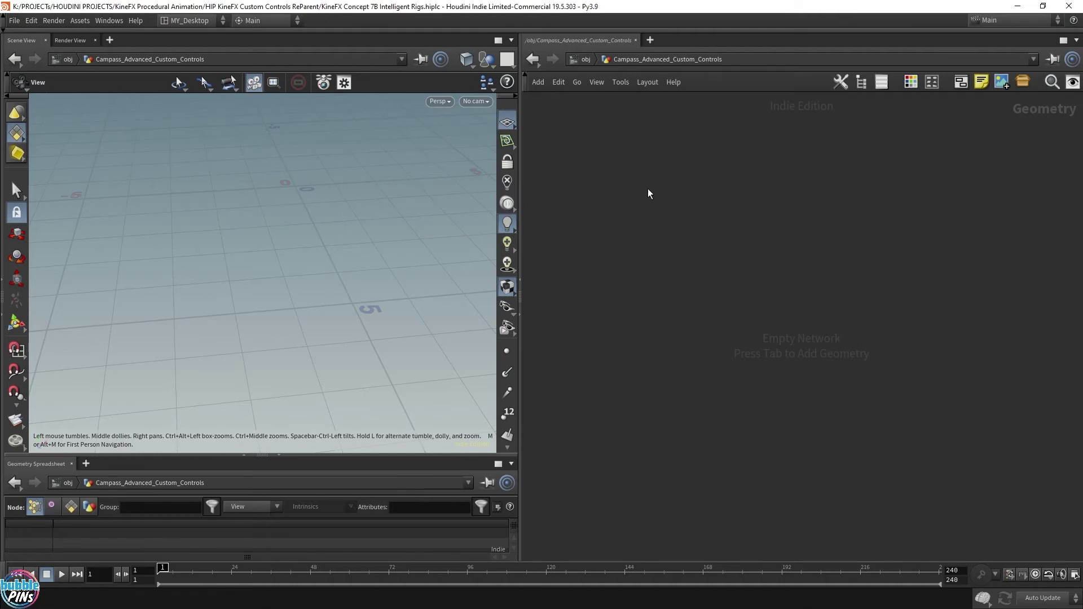
Add an FBX Character Import node to the empty Campass_Advanced_Custom_Controls geometry network.
{"action": "key", "text": "Tab"}
{"action": "type", "text": "fbx"}
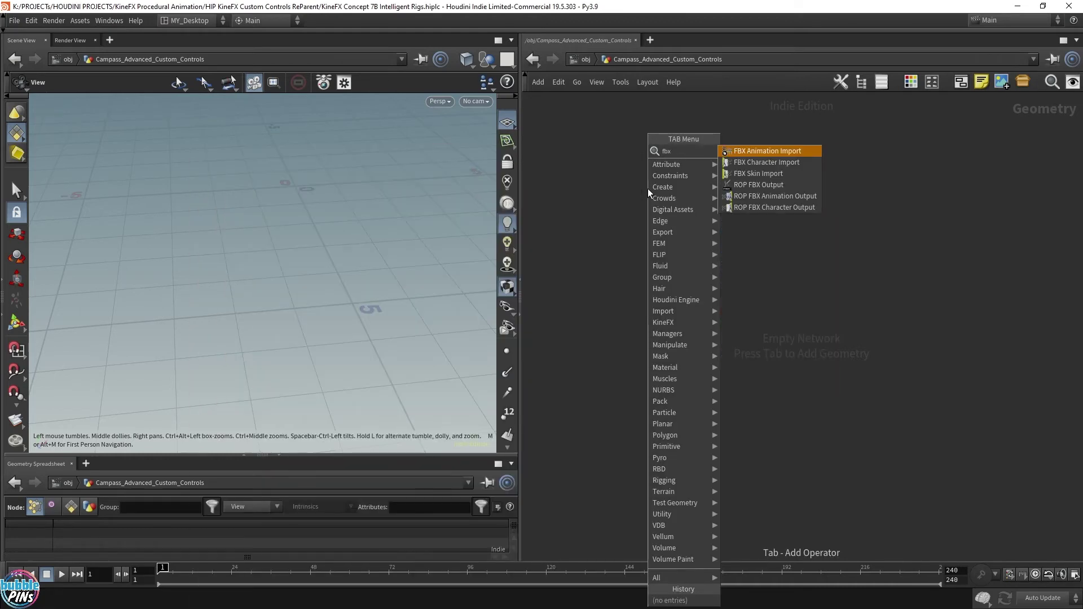
{"action": "key", "text": "Down"}
{"action": "key", "text": "Return"}
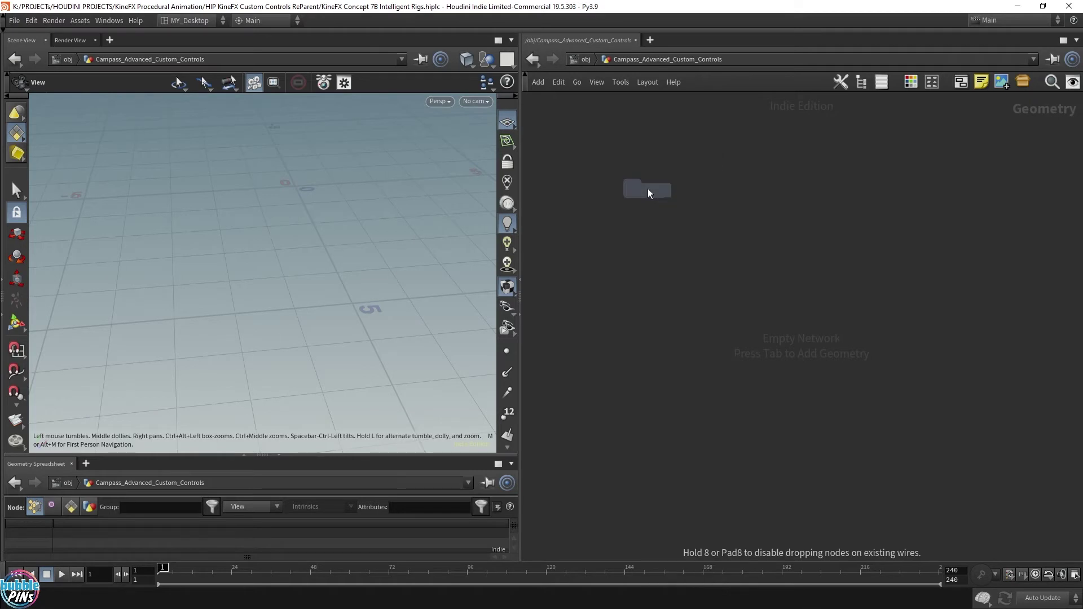
{"action": "left_click", "coordinate": [648, 188]}
Load the compass FBX file from the Campass project folder into the FBX Character Import node.
{"action": "key", "text": "p"}
{"action": "left_click", "coordinate": [1068, 143]}
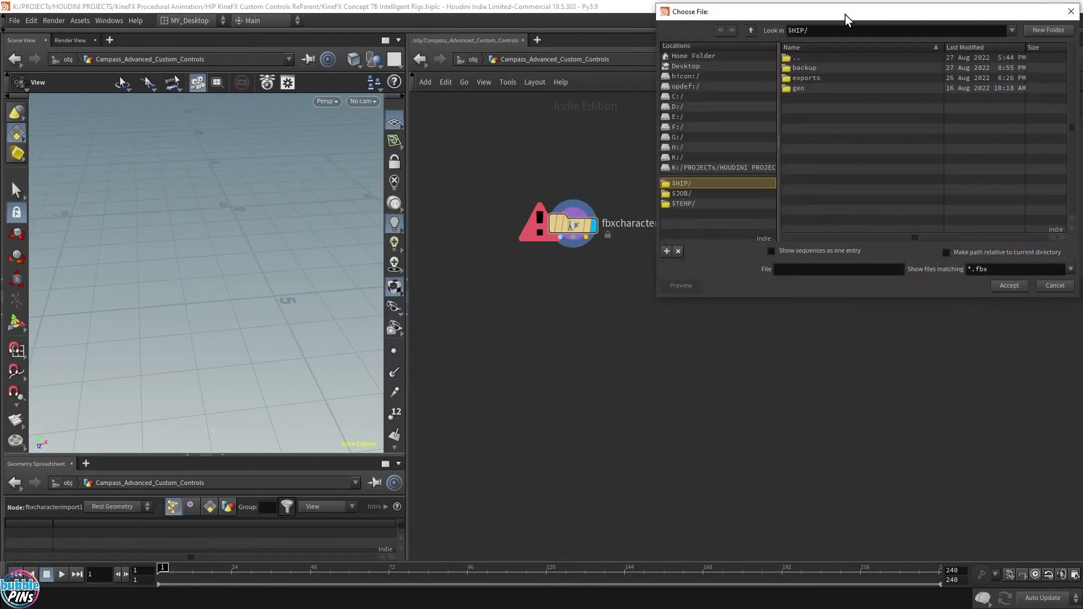
{"action": "double_click", "coordinate": [813, 57]}
{"action": "double_click", "coordinate": [821, 78]}
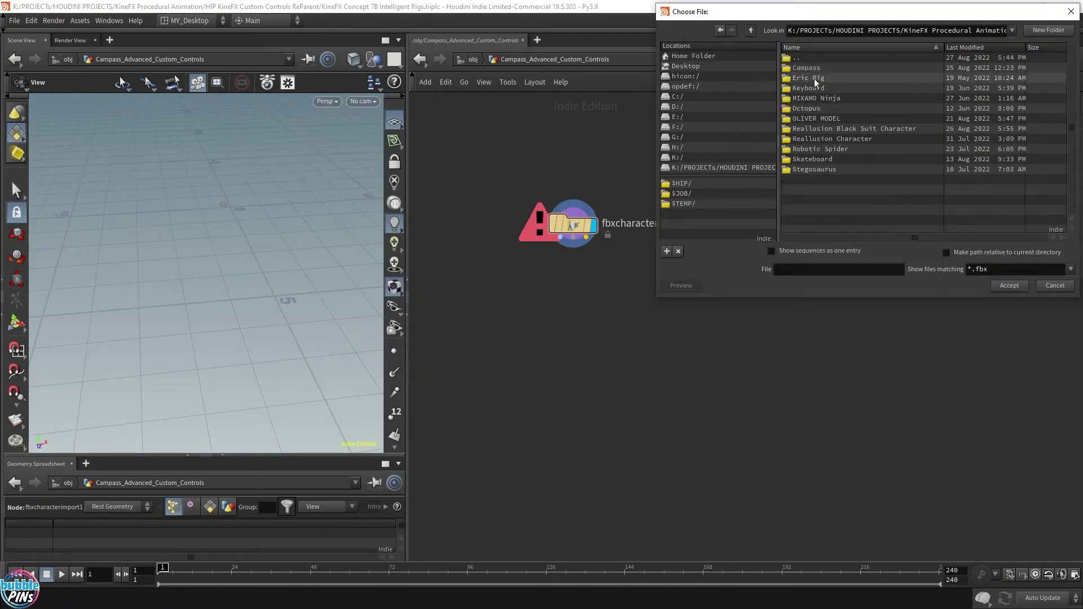
{"action": "double_click", "coordinate": [818, 67]}
{"action": "double_click", "coordinate": [813, 67]}
Add a Joint Deform node fed by all three outputs of the FBX import and place it well below.
{"action": "key", "text": "Tab"}
{"action": "type", "text": "joint d"}
{"action": "key", "text": "Return"}
{"action": "key", "text": "Return"}
{"action": "left_click_drag", "start_coordinate": [574, 271], "coordinate": [573, 504]}
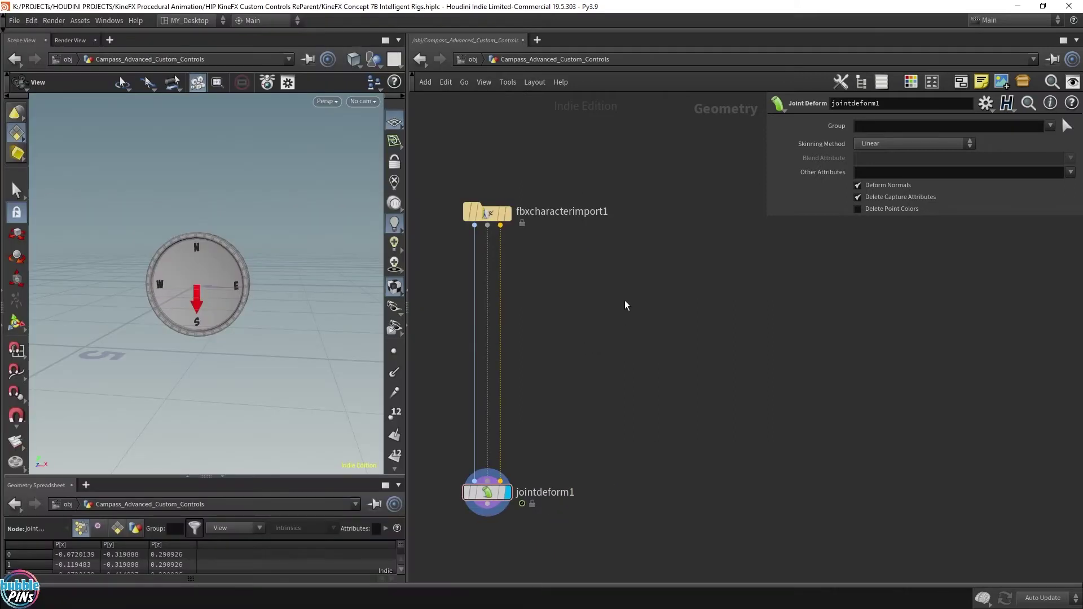
Add a Rig Pose node and wire it between the import's animated pose output and the Joint Deform's third input.
{"action": "key", "text": "Tab"}
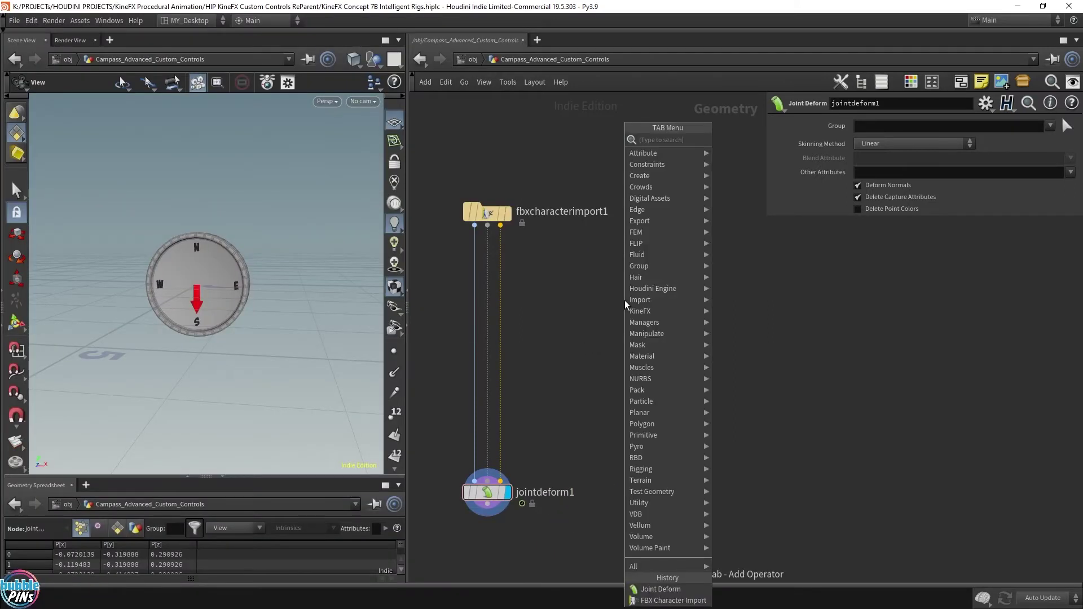
{"action": "type", "text": "rig pose"}
{"action": "key", "text": "Return"}
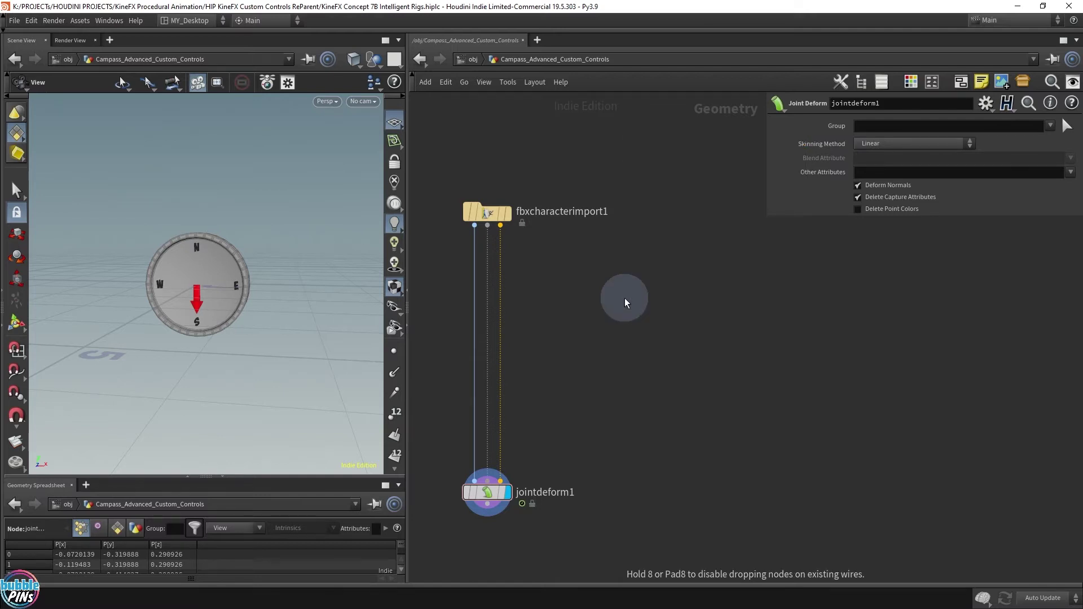
{"action": "left_click", "coordinate": [569, 297]}
{"action": "left_click_drag", "start_coordinate": [500, 226], "coordinate": [500, 481]}
Pose the compass rig by rotating the root joint about -48.4 in X and the arrow_start joint about 219.5 in Y.
{"action": "left_click_drag", "start_coordinate": [223, 302], "coordinate": [280, 388]}
{"action": "key", "text": "Return"}
{"action": "left_click", "coordinate": [200, 336]}
{"action": "left_click_drag", "start_coordinate": [274, 314], "coordinate": [305, 261], "text": "alt"}
{"action": "left_click", "coordinate": [263, 331]}
{"action": "left_click_drag", "start_coordinate": [263, 333], "coordinate": [226, 310], "text": "alt"}
{"action": "left_click_drag", "start_coordinate": [313, 224], "coordinate": [288, 206]}
{"action": "left_click_drag", "start_coordinate": [215, 305], "coordinate": [182, 187]}
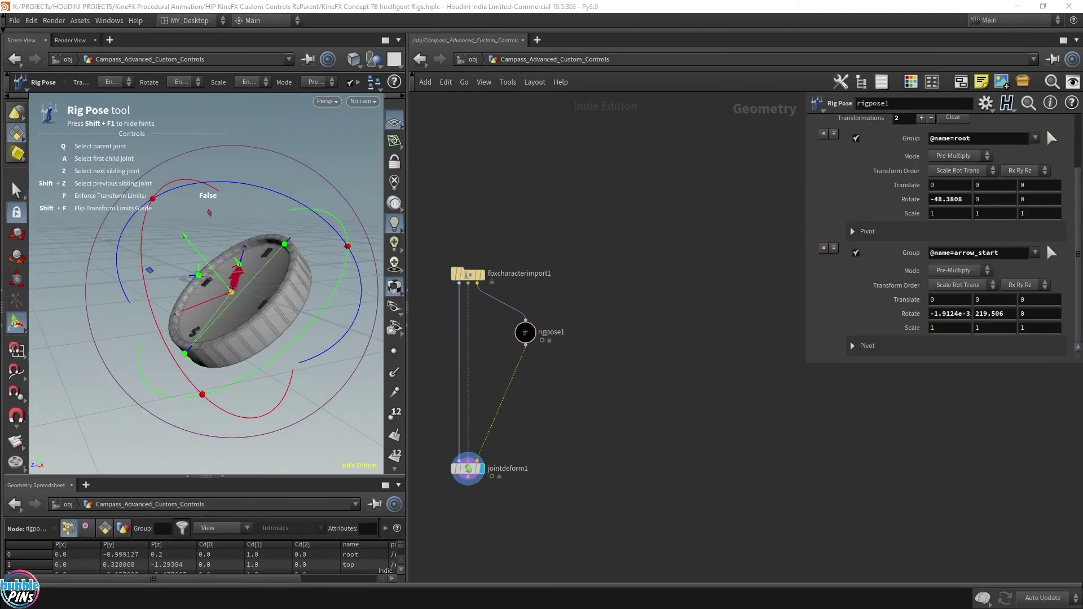
Move the FBX import and rig pose nodes higher, then add a Sphere node beside them and display it.
{"action": "left_click_drag", "start_coordinate": [468, 274], "coordinate": [469, 136]}
{"action": "left_click_drag", "start_coordinate": [533, 340], "coordinate": [525, 199]}
{"action": "key", "text": "Tab"}
{"action": "type", "text": "skel"}
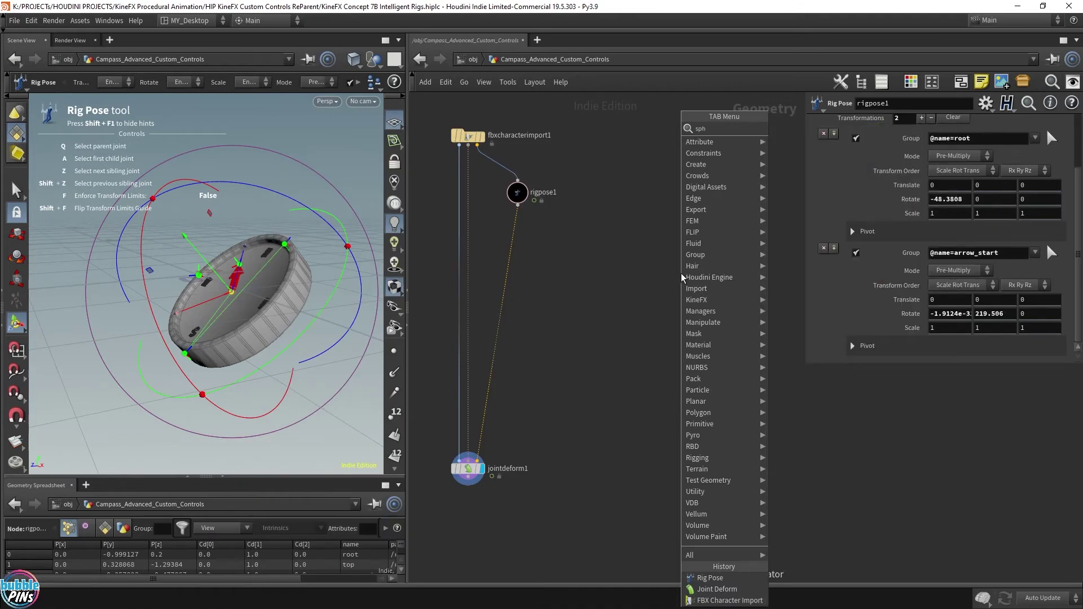
{"action": "key", "text": "Return"}
{"action": "left_click", "coordinate": [678, 194]}
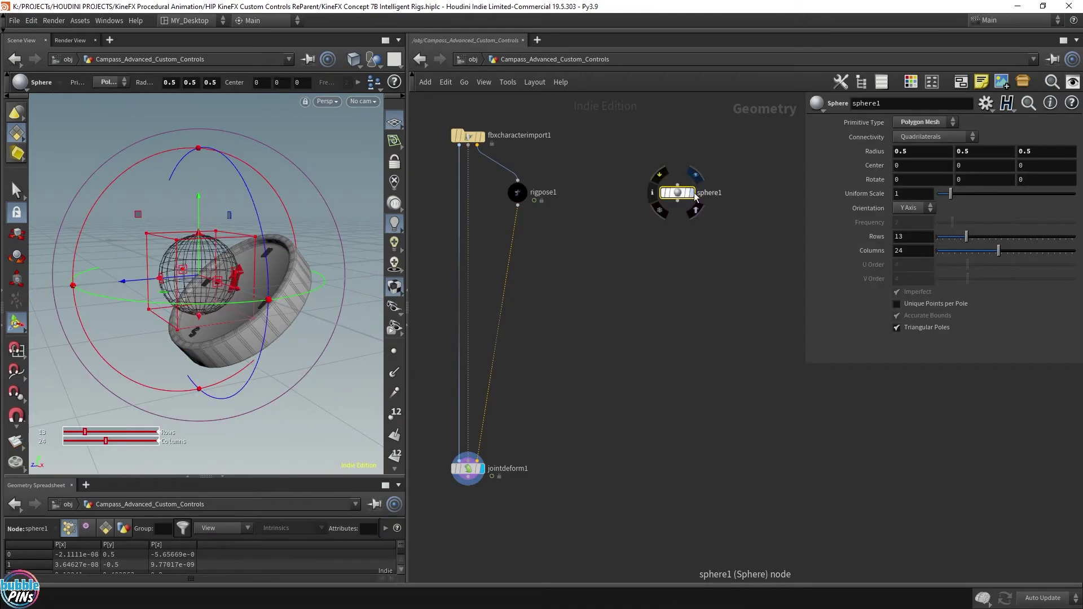
{"action": "left_click", "coordinate": [694, 195]}
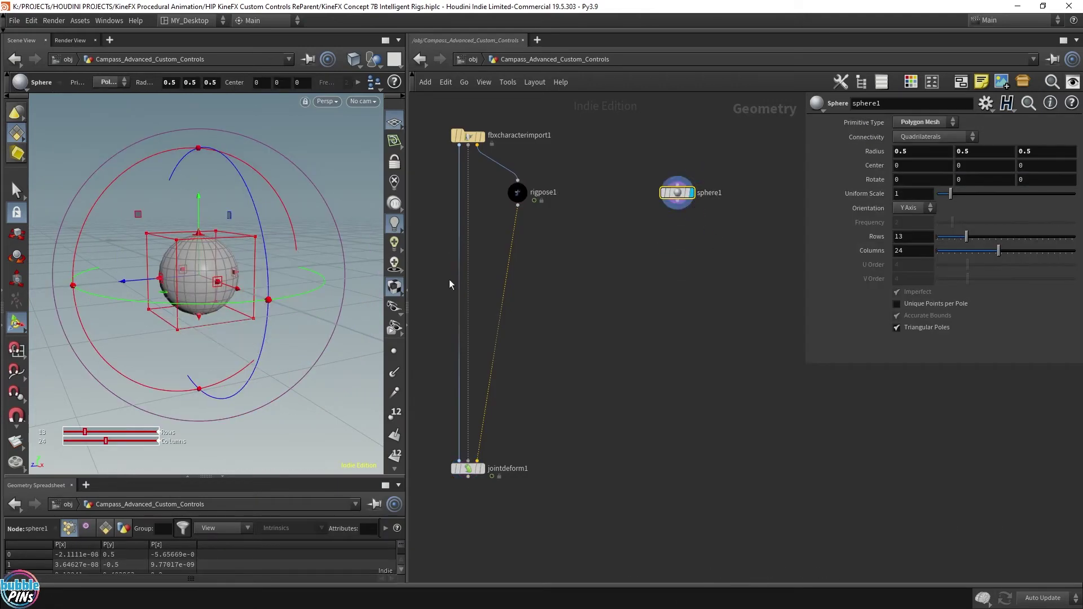
Template the Joint Deform node and move the sphere away from the compass, to a centre of about 1.46, 0.12, -6.86.
{"action": "left_click", "coordinate": [479, 469]}
{"action": "key", "text": "Escape"}
{"action": "mouse_move", "coordinate": [265, 271]}
{"action": "left_mouse_down"}
{"action": "mouse_move", "coordinate": [273, 283]}
{"action": "mouse_move", "coordinate": [259, 282]}
{"action": "left_mouse_up"}
{"action": "scroll", "coordinate": [259, 281], "scroll_direction": "down", "scroll_amount": 4}
{"action": "right_click_drag", "start_coordinate": [251, 288], "coordinate": [165, 353], "text": "alt"}
{"action": "left_click_drag", "start_coordinate": [154, 360], "coordinate": [203, 187]}
{"action": "left_click_drag", "start_coordinate": [212, 204], "coordinate": [371, 286], "text": "alt"}
{"action": "left_click_drag", "start_coordinate": [355, 276], "coordinate": [250, 211], "text": "alt"}
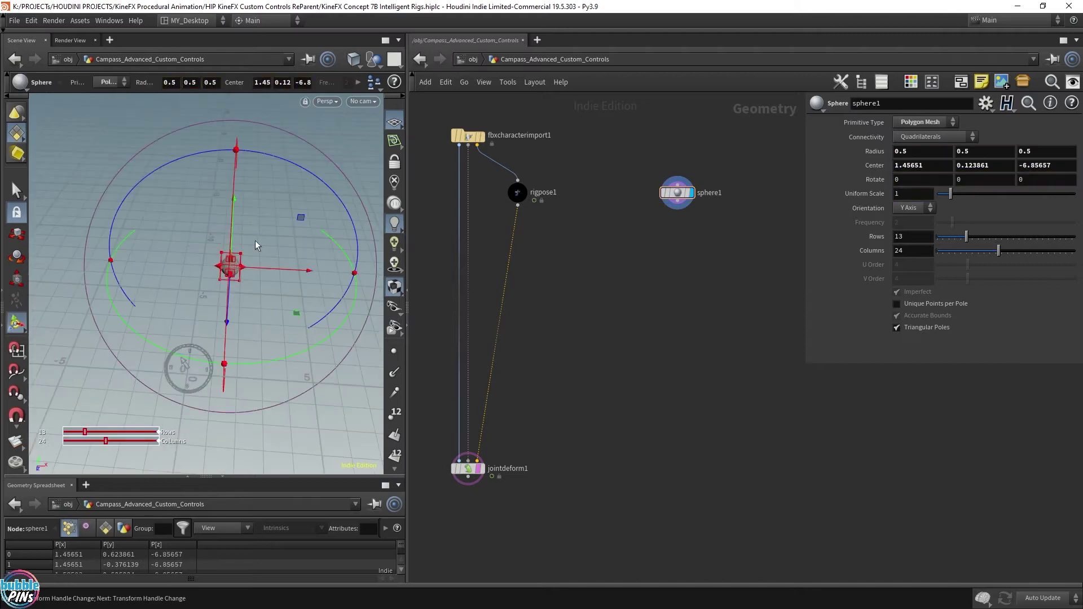
{"action": "key", "text": "Escape"}
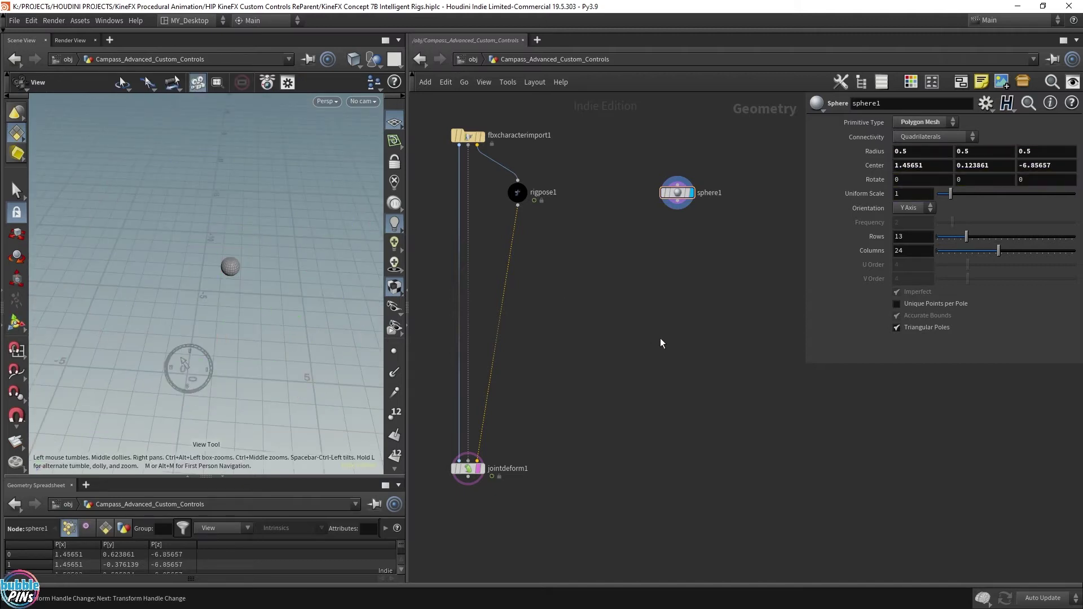
Add a Rig Attribute VOP node below the sphere.
{"action": "key", "text": "Tab"}
{"action": "type", "text": "rig at"}
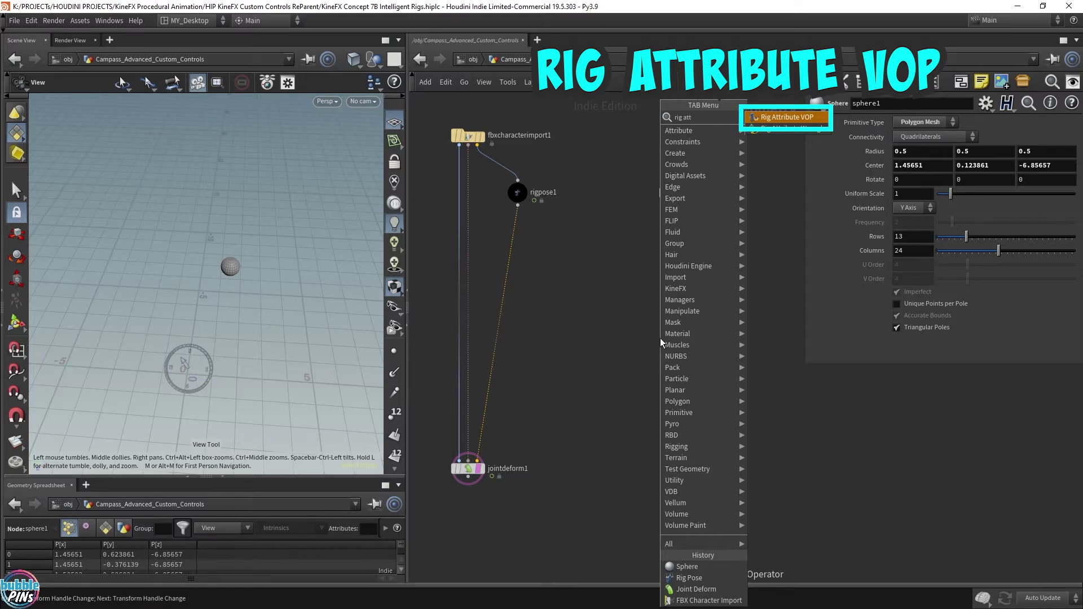
{"action": "key", "text": "Return"}
{"action": "left_click", "coordinate": [681, 283]}
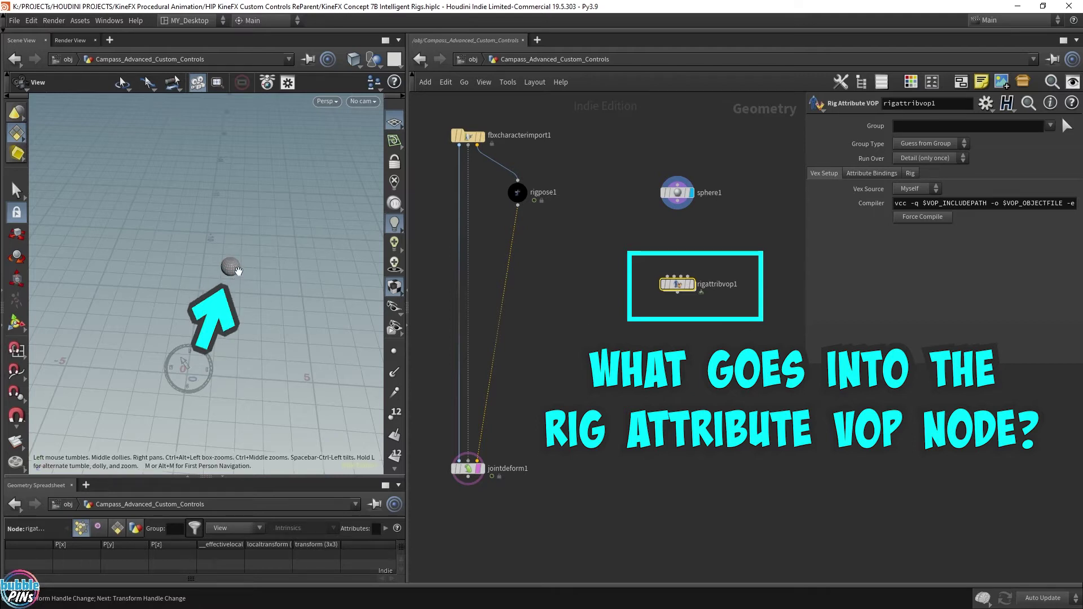
Wire the rig pose output into the first input of the Rig Attribute VOP and display that node.
{"action": "left_click", "coordinate": [517, 205]}
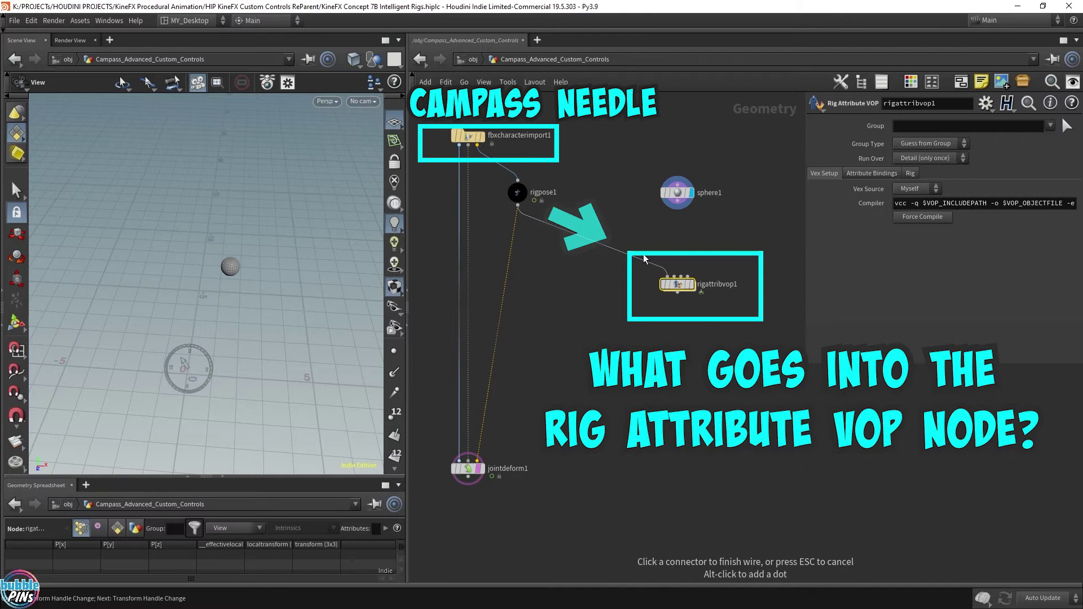
{"action": "left_click", "coordinate": [662, 287]}
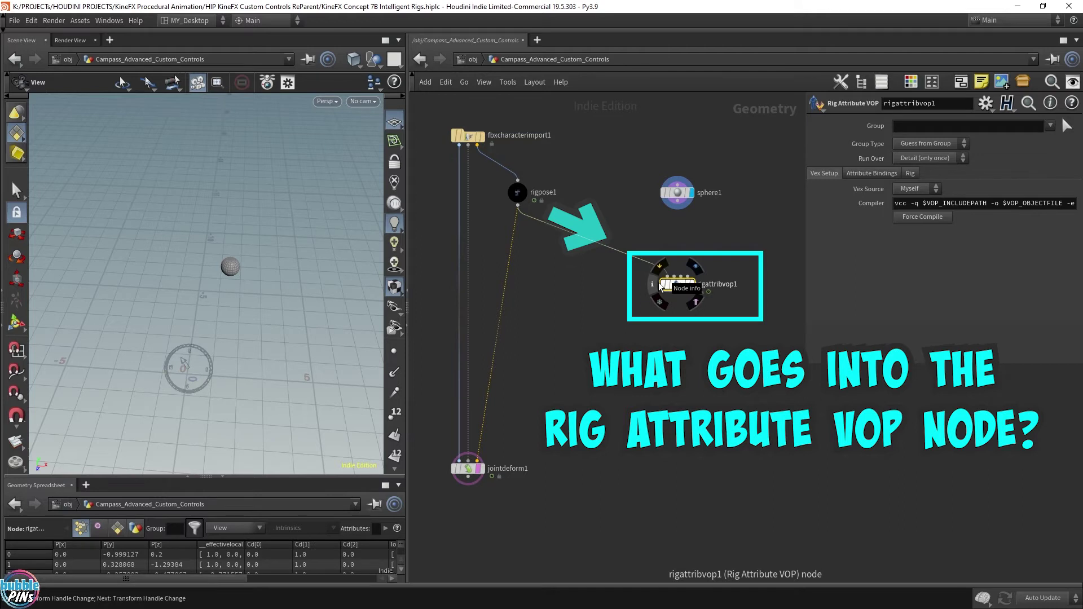
{"action": "left_click", "coordinate": [692, 284]}
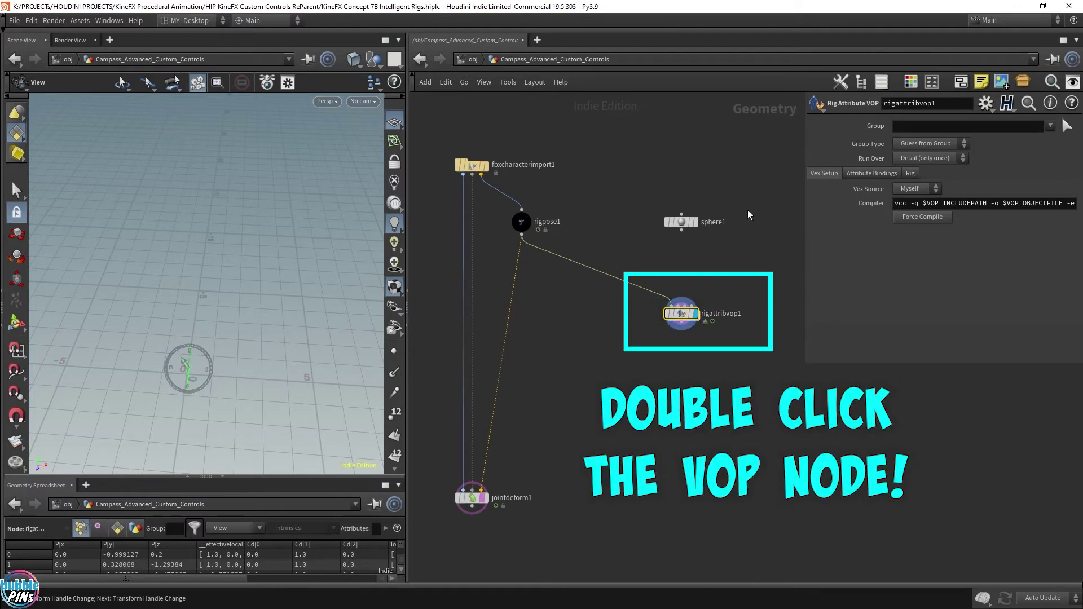
Look inside the Rig Attribute VOP, hide the parameter pane and frame the compass rig in the viewport.
{"action": "double_click", "coordinate": [666, 313]}
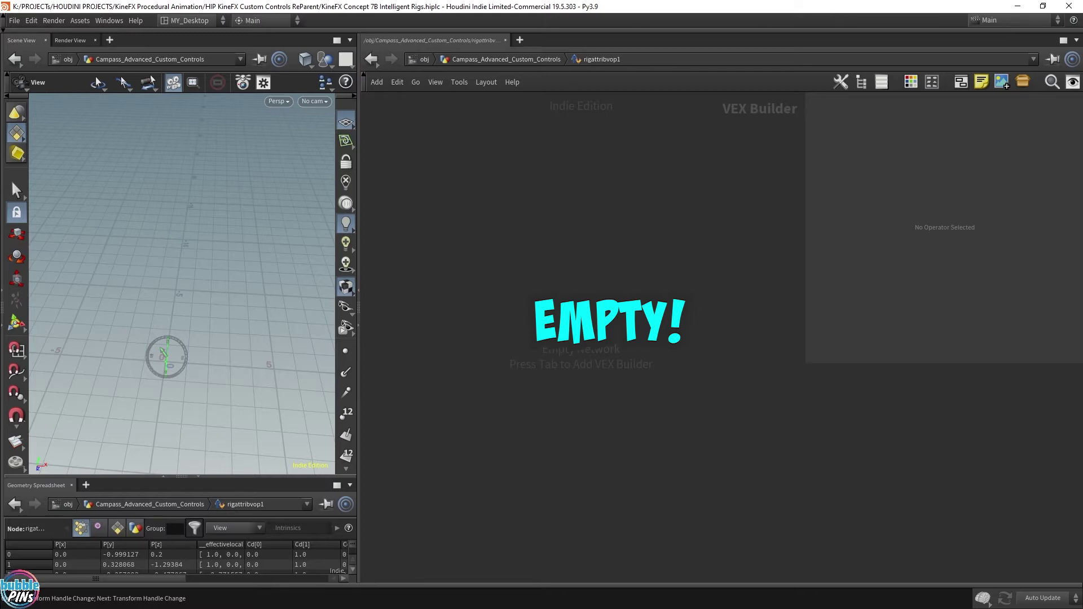
{"action": "key", "text": "p"}
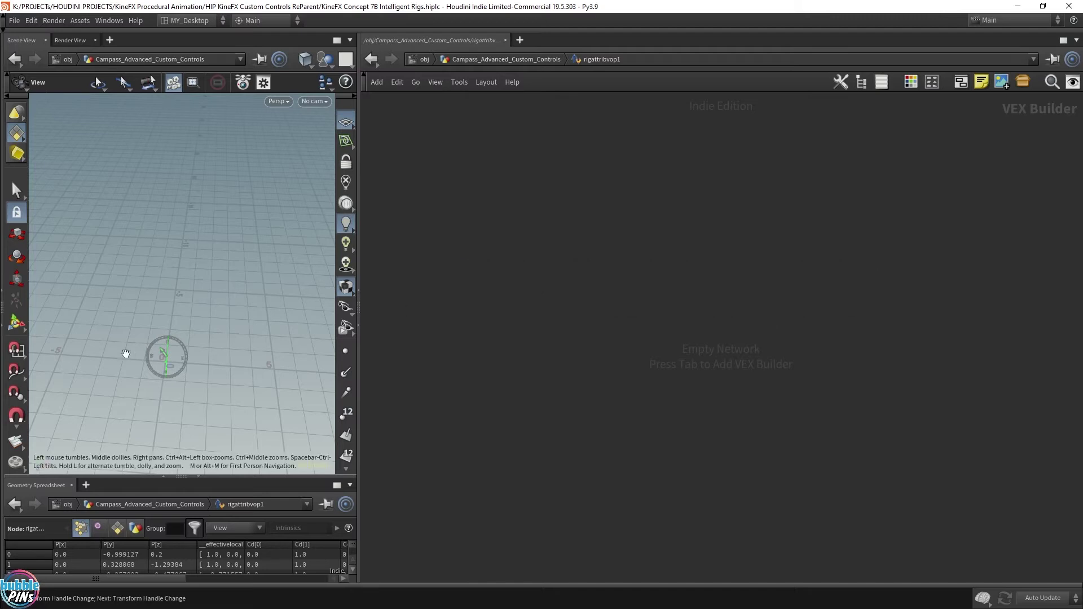
{"action": "scroll", "coordinate": [197, 352], "scroll_direction": "up", "scroll_amount": 3}
{"action": "key", "text": "space+g"}
{"action": "left_click_drag", "start_coordinate": [237, 309], "coordinate": [189, 280]}
{"action": "scroll", "coordinate": [354, 426], "scroll_direction": "down", "scroll_amount": 5}
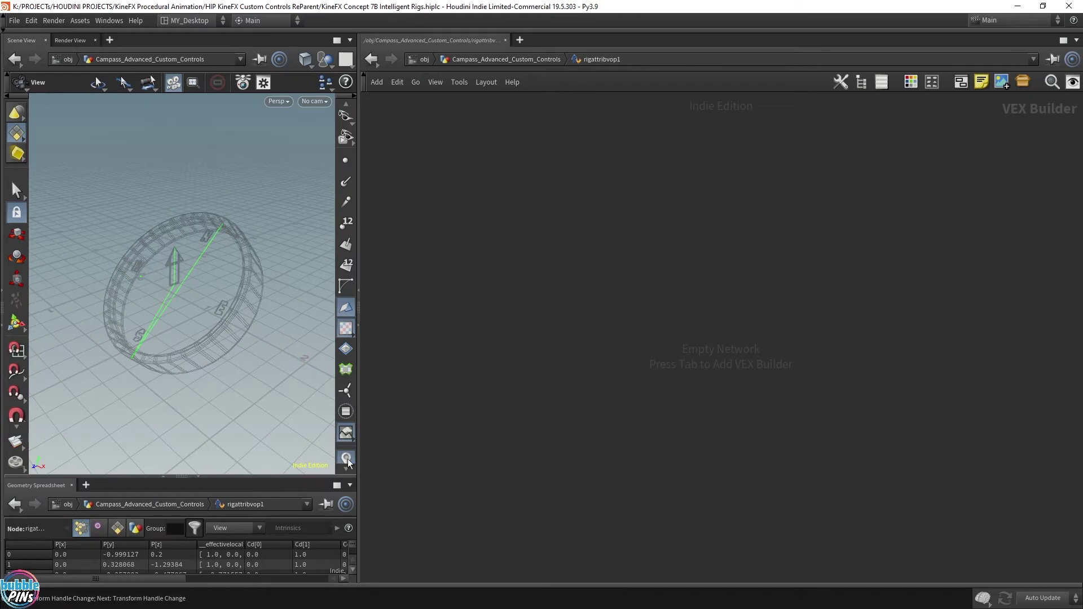
Return to the geometry network and show the joint name labels and point numbers on the compass skeleton.
{"action": "key", "text": "u"}
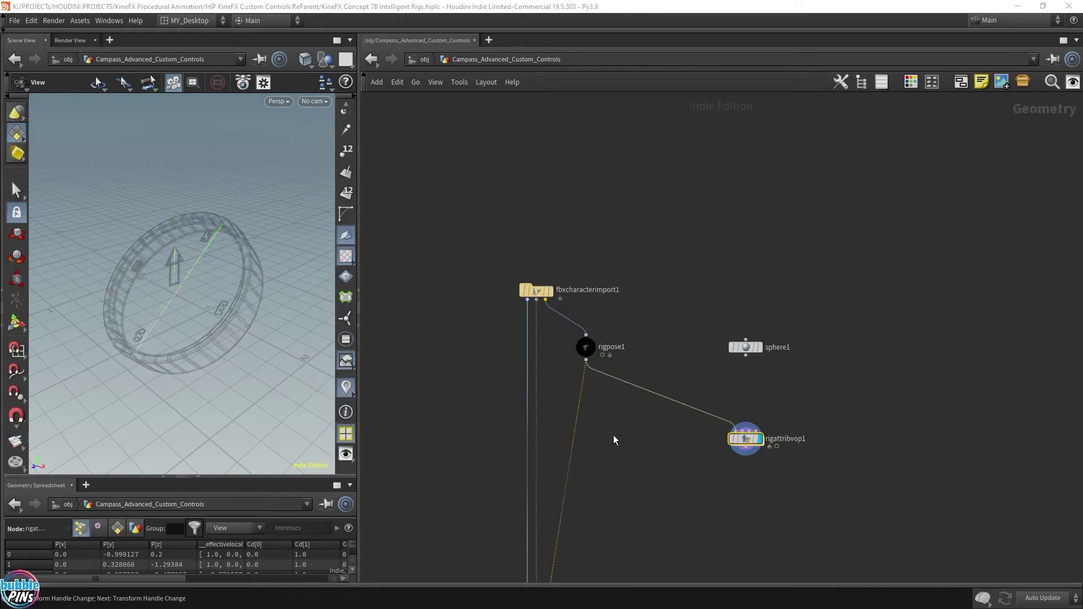
{"action": "left_click", "coordinate": [346, 388]}
{"action": "left_click_drag", "start_coordinate": [237, 323], "coordinate": [237, 285]}
{"action": "scroll", "coordinate": [192, 309], "scroll_direction": "up", "scroll_amount": 3}
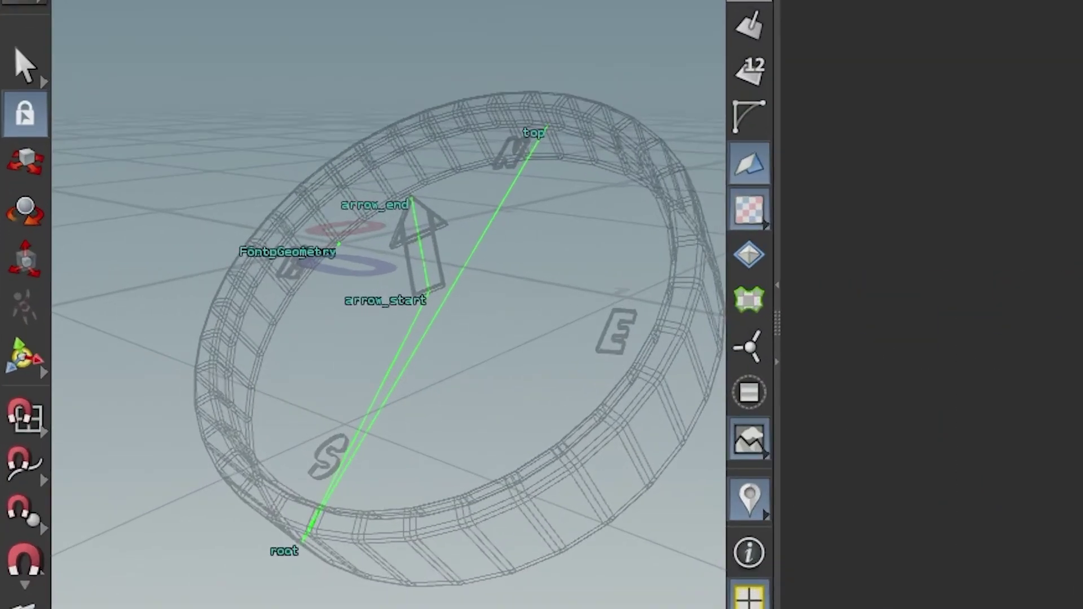
{"action": "left_click", "coordinate": [346, 150]}
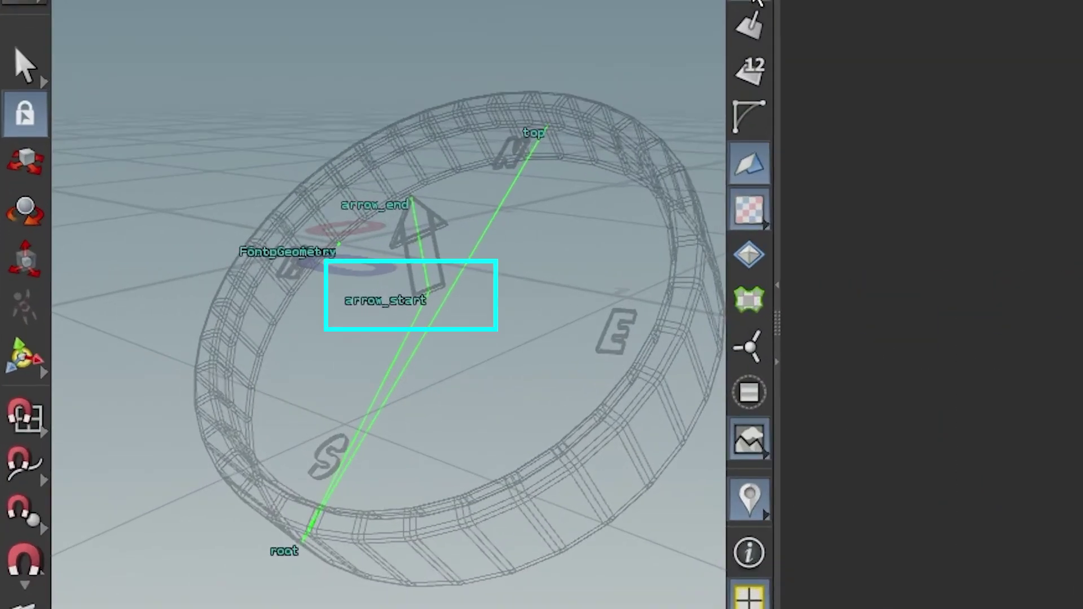
{"action": "scroll", "coordinate": [401, 319], "scroll_direction": "up", "scroll_amount": 3}
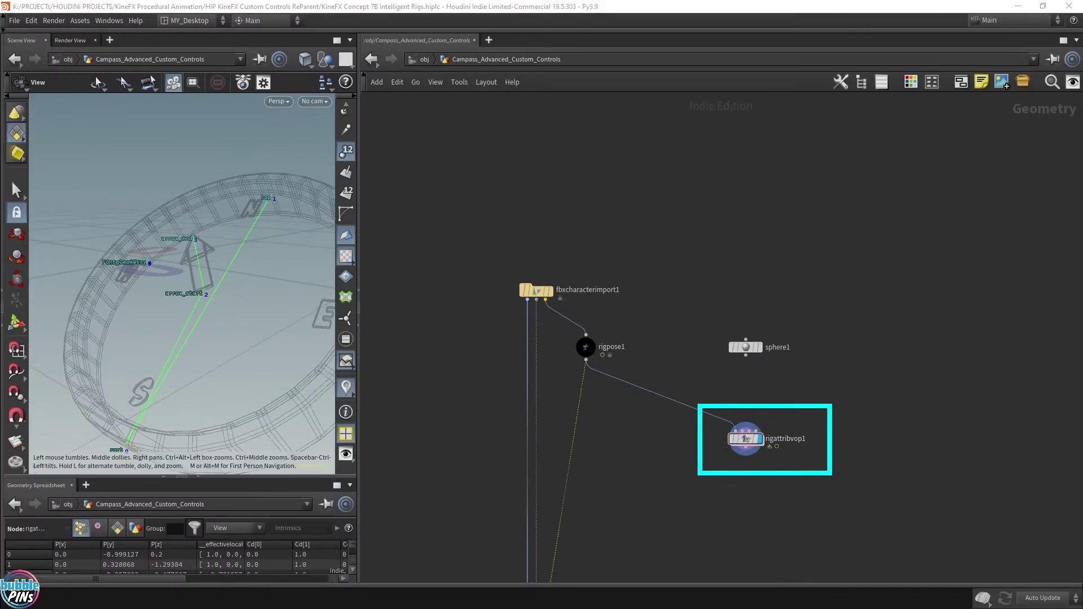
Add a Get Point Transform node inside the Rig Attribute VOP.
{"action": "double_click", "coordinate": [745, 438]}
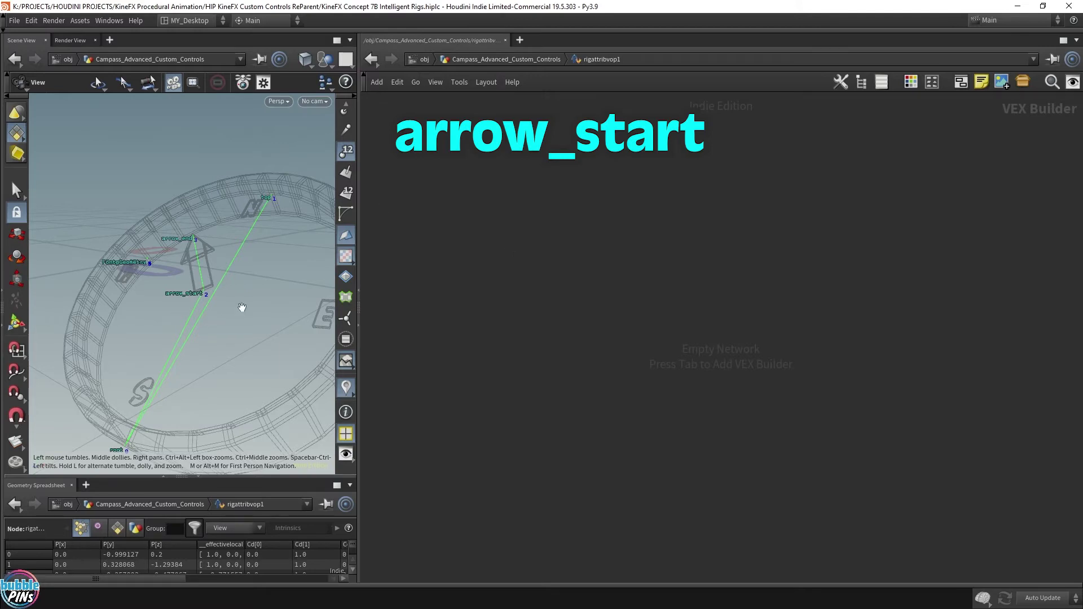
{"action": "key", "text": "Tab"}
{"action": "type", "text": "get point transform"}
{"action": "key", "text": "Return"}
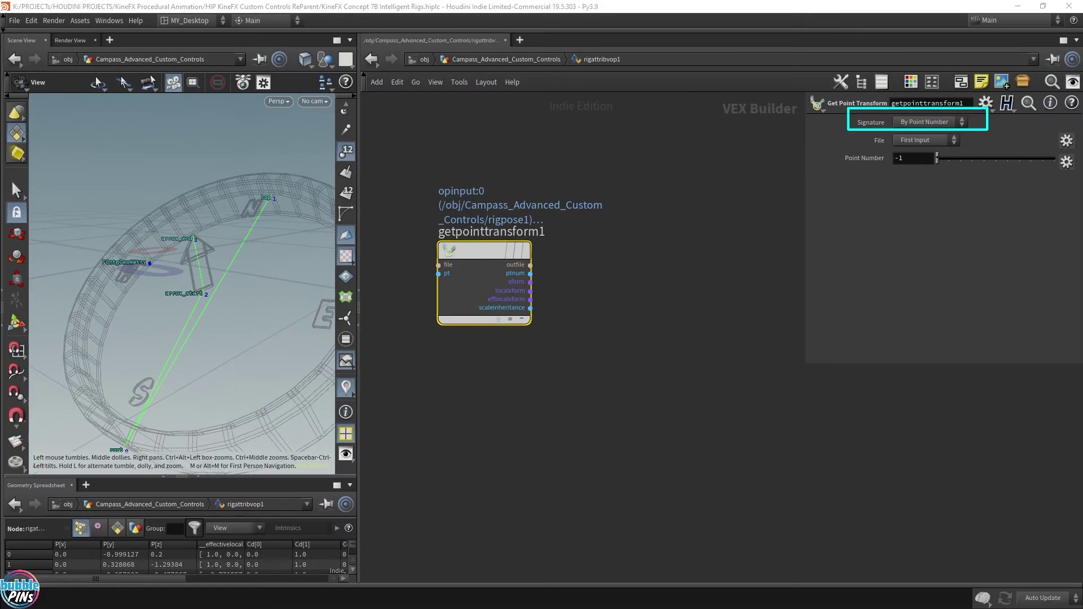
Set the Get Point Transform signature to By Name and its point name to arrow_start.
{"action": "left_click_drag", "start_coordinate": [914, 158], "coordinate": [871, 167]}
{"action": "type", "text": "2"}
{"action": "left_click", "coordinate": [700, 286]}
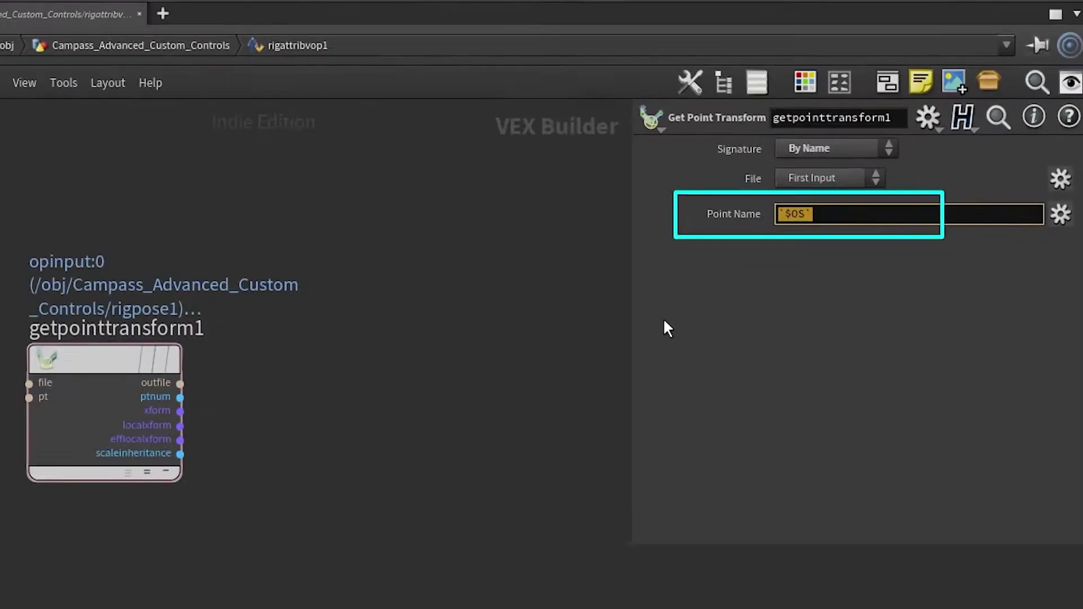
{"action": "type", "text": "arrow_start"}
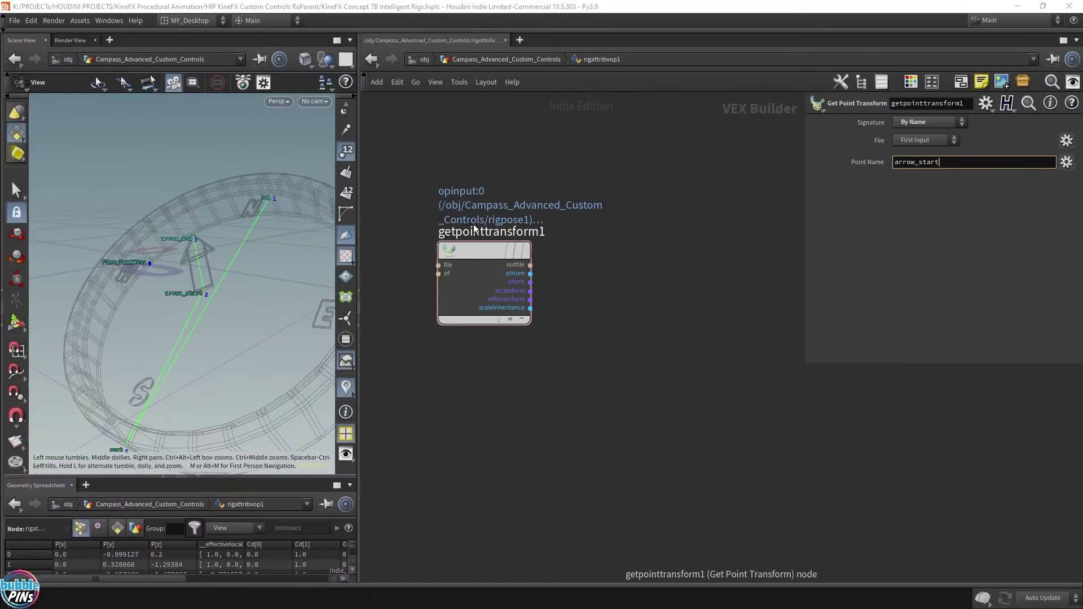
{"action": "mouse_move", "coordinate": [484, 253]}
{"action": "left_mouse_down"}
{"action": "mouse_move", "coordinate": [514, 200]}
{"action": "mouse_move", "coordinate": [481, 269]}
{"action": "left_mouse_up"}
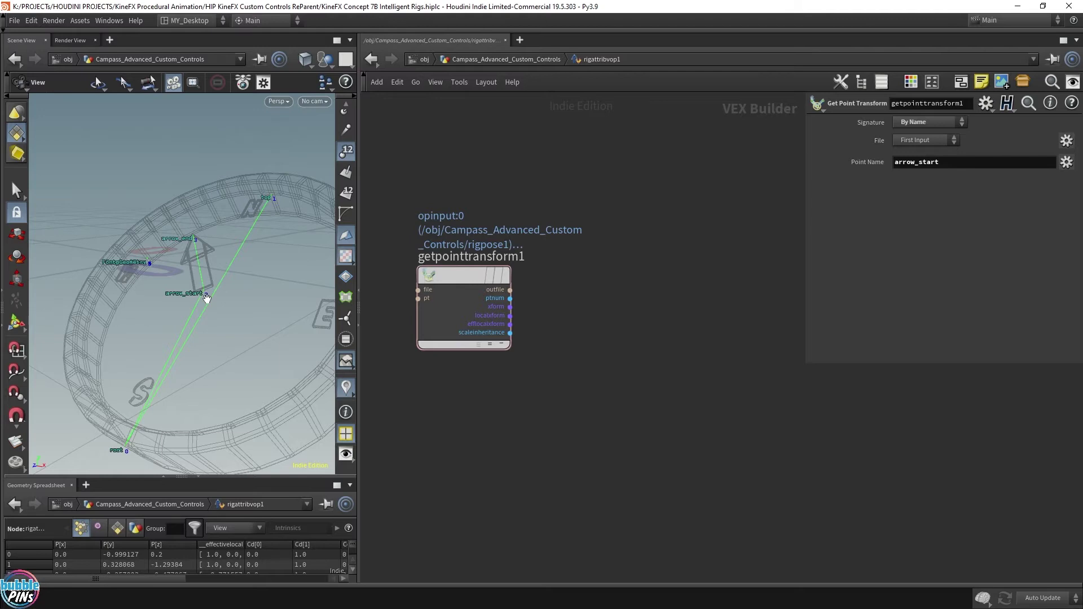
Template the sphere in the parent geometry network and reopen the Rig Attribute VOP's network.
{"action": "scroll", "coordinate": [207, 298], "scroll_direction": "down", "scroll_amount": 4}
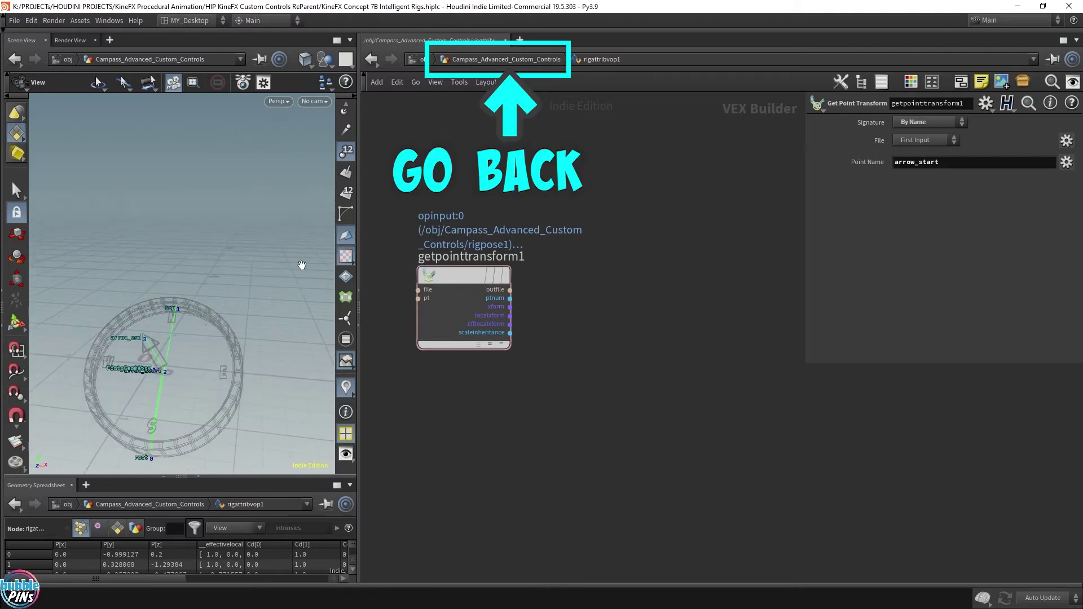
{"action": "left_click", "coordinate": [512, 63]}
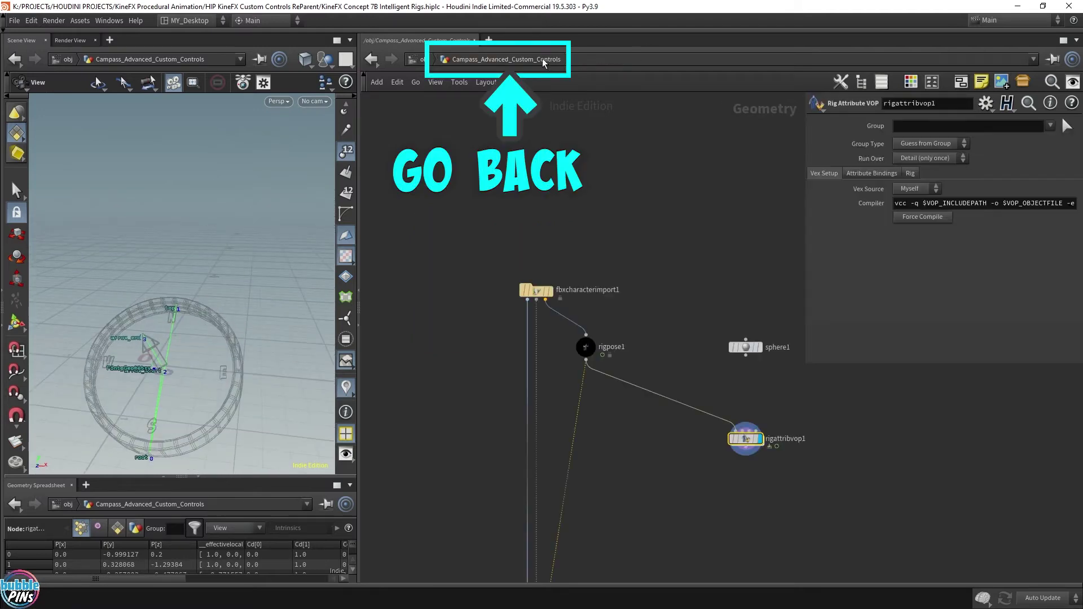
{"action": "left_click", "coordinate": [757, 347]}
{"action": "double_click", "coordinate": [746, 439]}
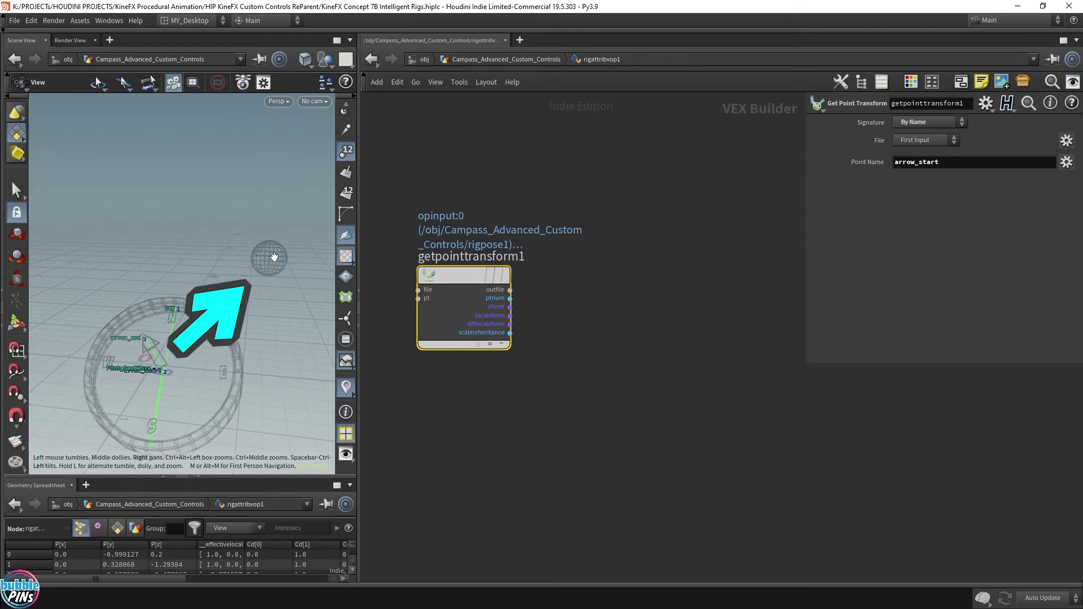
Add a Set Point Transform node beside the Get Point Transform node in the Rig Attribute VOP's network.
{"action": "left_click", "coordinate": [665, 337]}
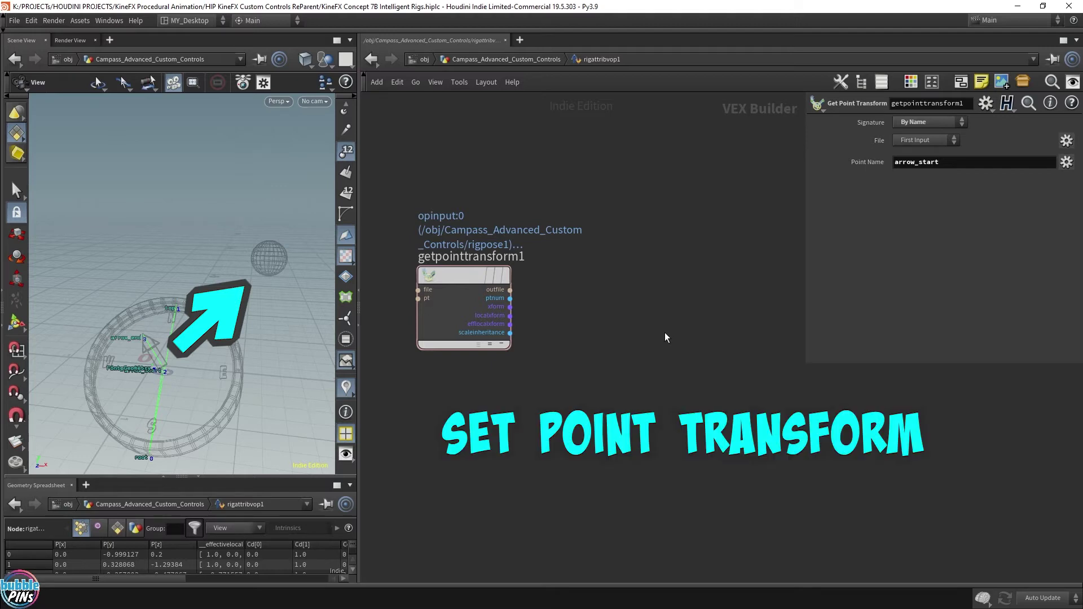
{"action": "left_click_drag", "start_coordinate": [599, 218], "coordinate": [378, 390]}
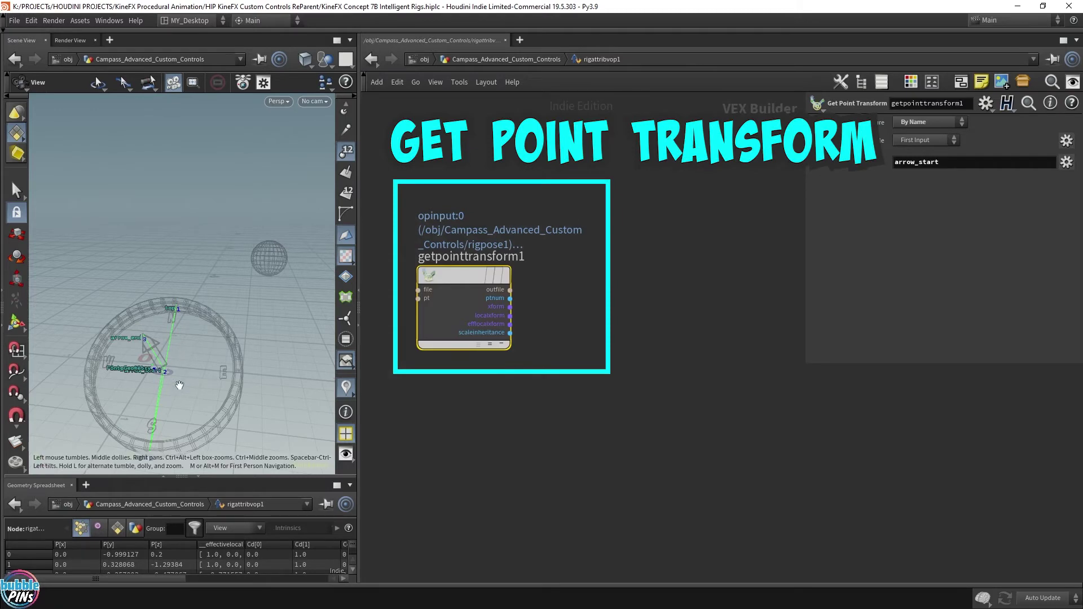
{"action": "left_click", "coordinate": [614, 353]}
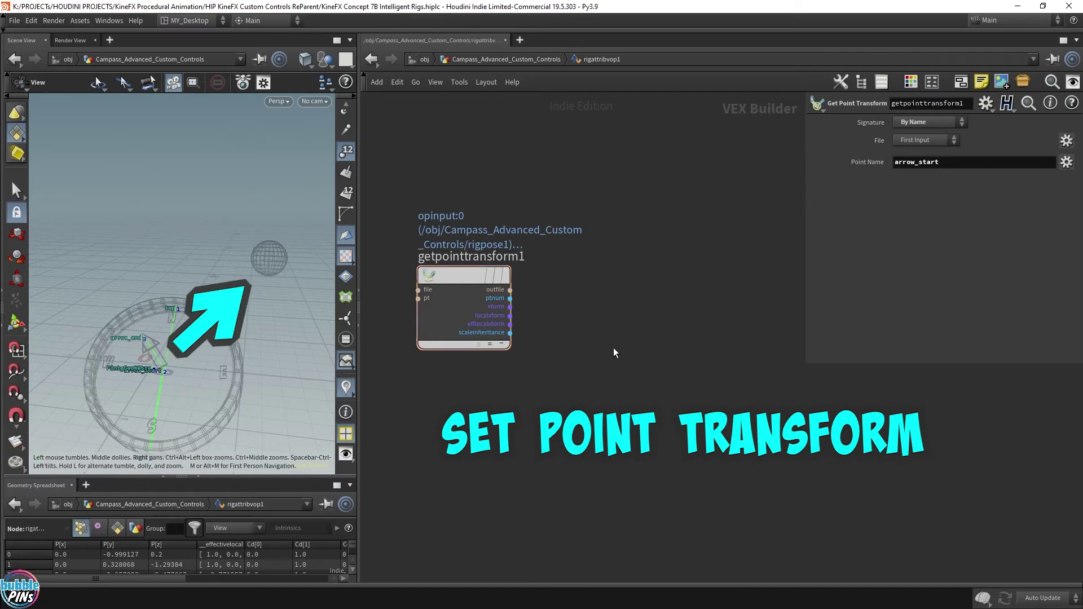
{"action": "key", "text": "Tab"}
{"action": "type", "text": "set"}
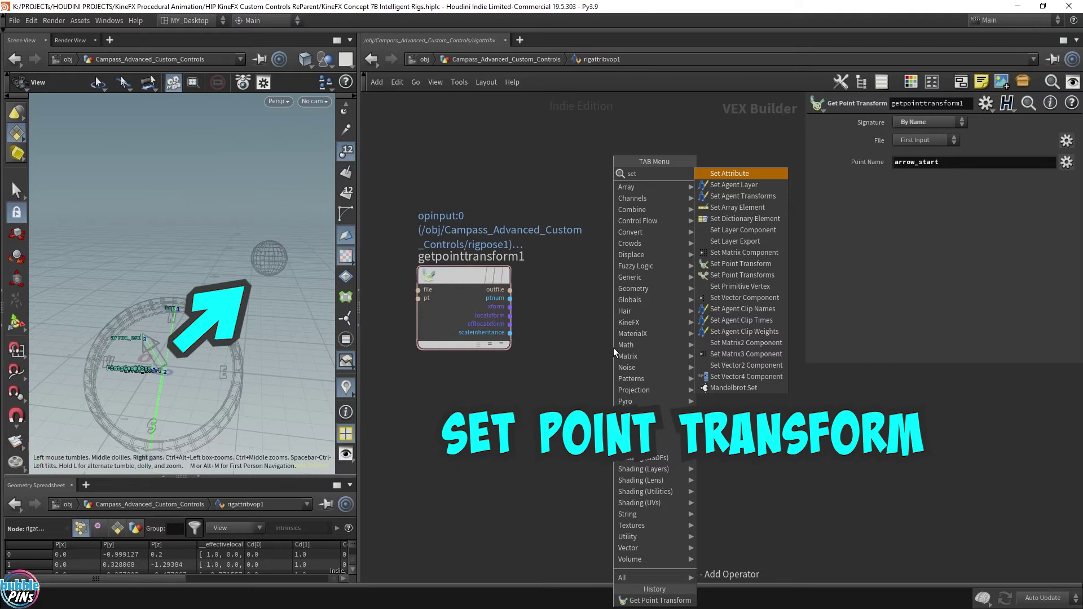
{"action": "type", "text": "point"}
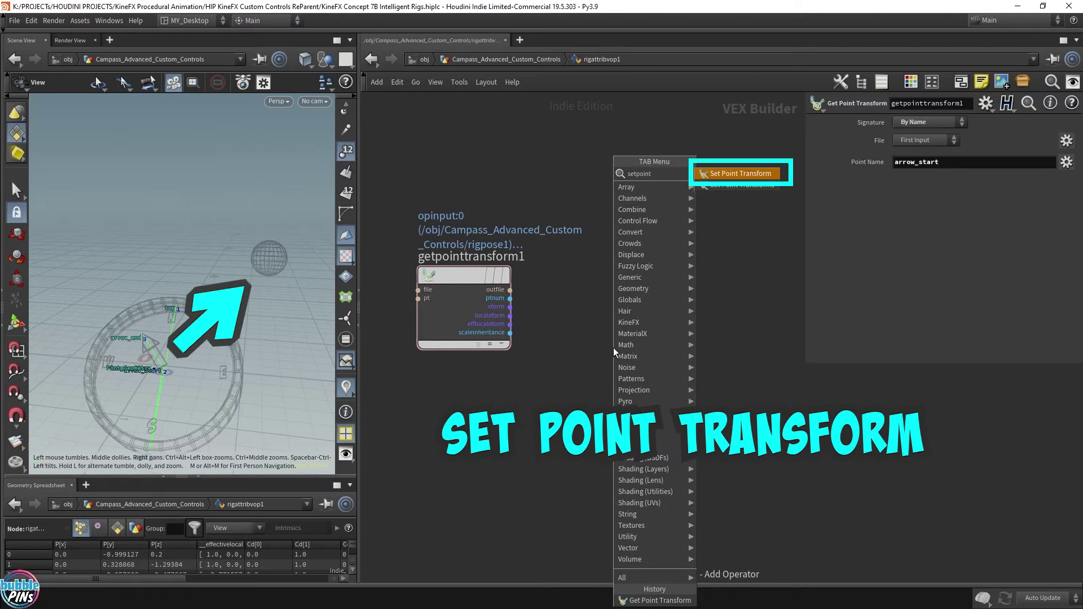
{"action": "key", "text": "Return"}
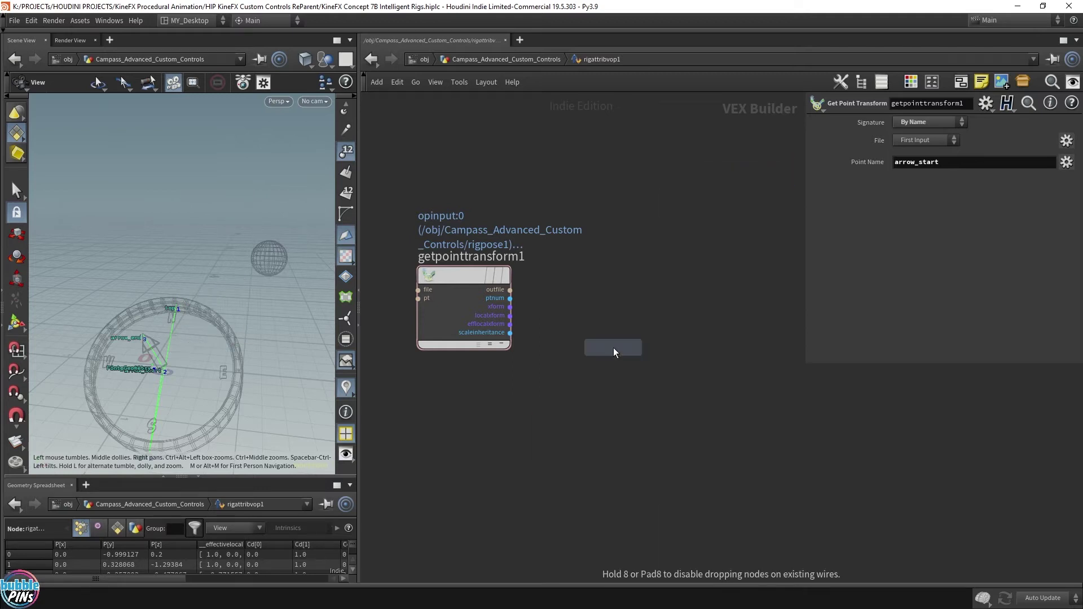
{"action": "left_click", "coordinate": [716, 296]}
Wire the Get Point Transform's ptnum output into the Set Point Transform's pt input and space the two nodes farther apart.
{"action": "scroll", "coordinate": [699, 310], "scroll_direction": "up", "scroll_amount": 3}
{"action": "middle_click_drag", "start_coordinate": [532, 281], "coordinate": [626, 377]}
{"action": "left_click_drag", "start_coordinate": [369, 334], "coordinate": [608, 334]}
{"action": "middle_click_drag", "start_coordinate": [644, 220], "coordinate": [542, 312]}
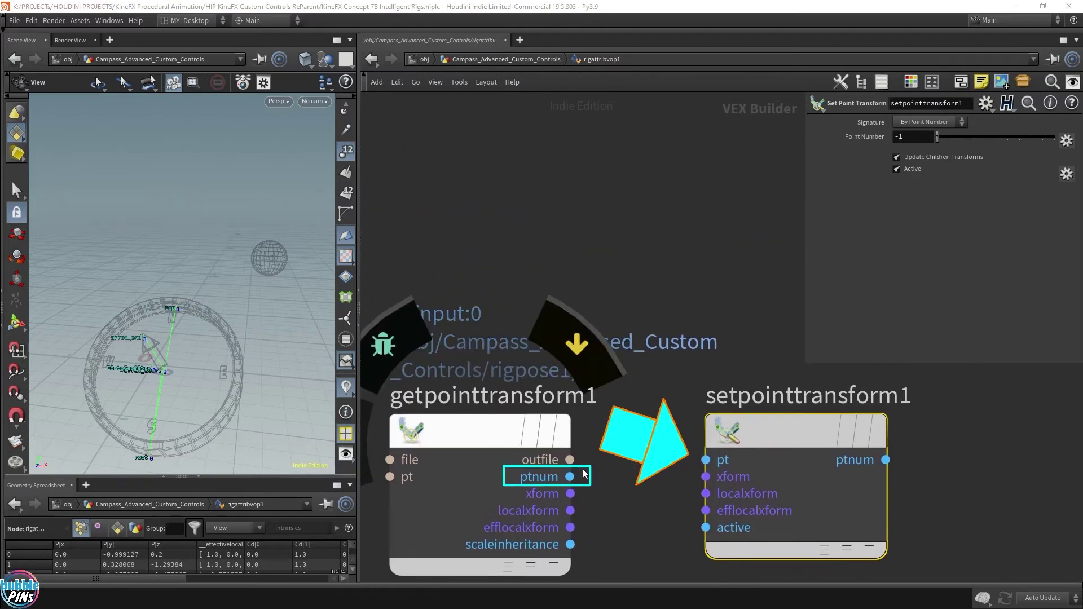
{"action": "left_click_drag", "start_coordinate": [581, 476], "coordinate": [706, 460]}
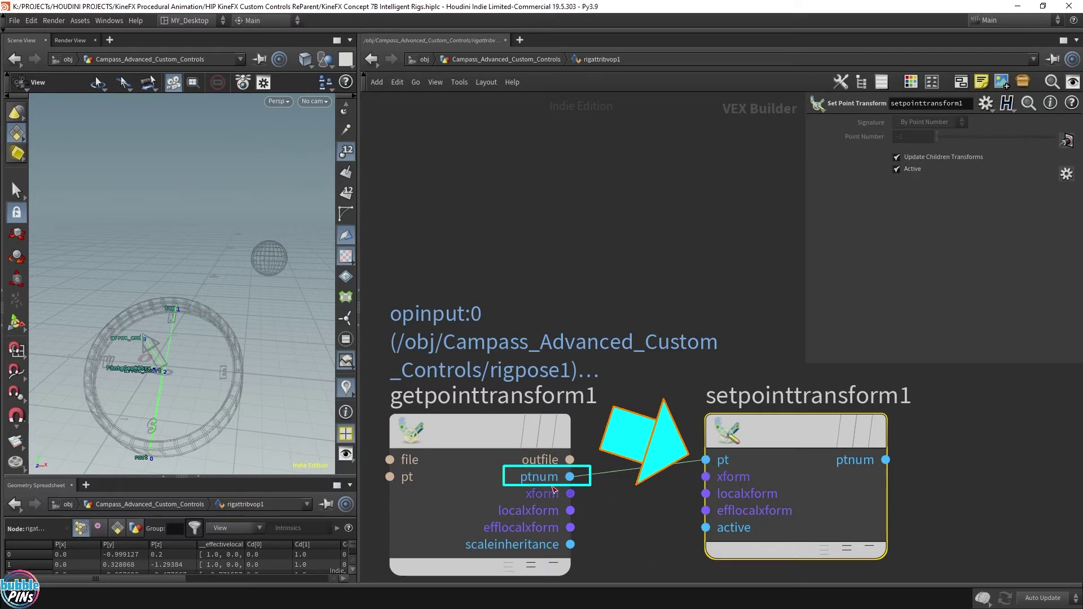
{"action": "scroll", "coordinate": [533, 345], "scroll_direction": "down", "scroll_amount": 5}
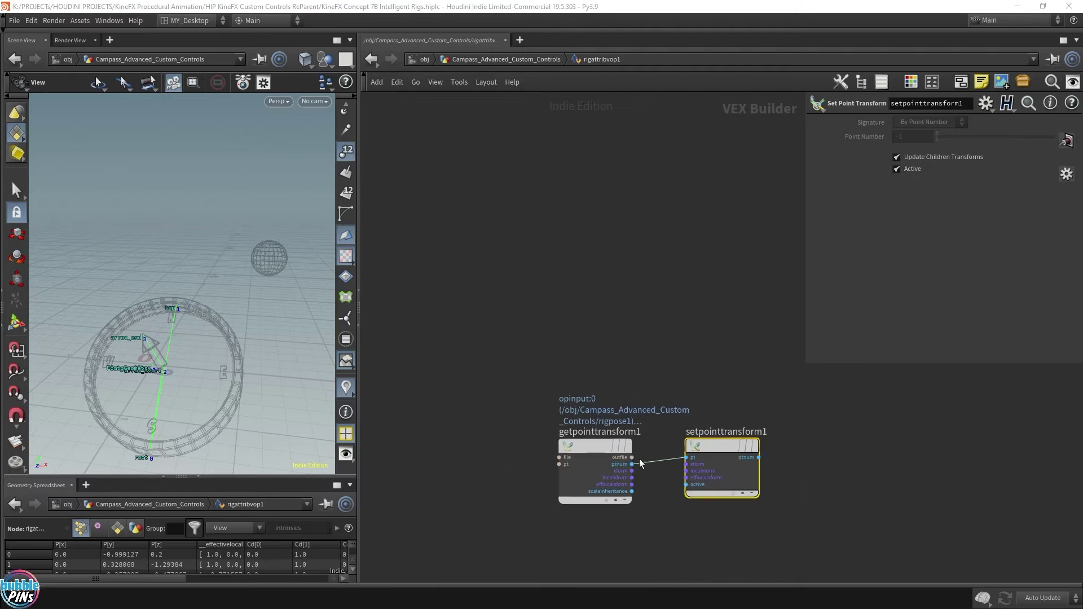
{"action": "middle_click_drag", "start_coordinate": [533, 344], "coordinate": [498, 329]}
{"action": "left_click_drag", "start_coordinate": [586, 391], "coordinate": [744, 394]}
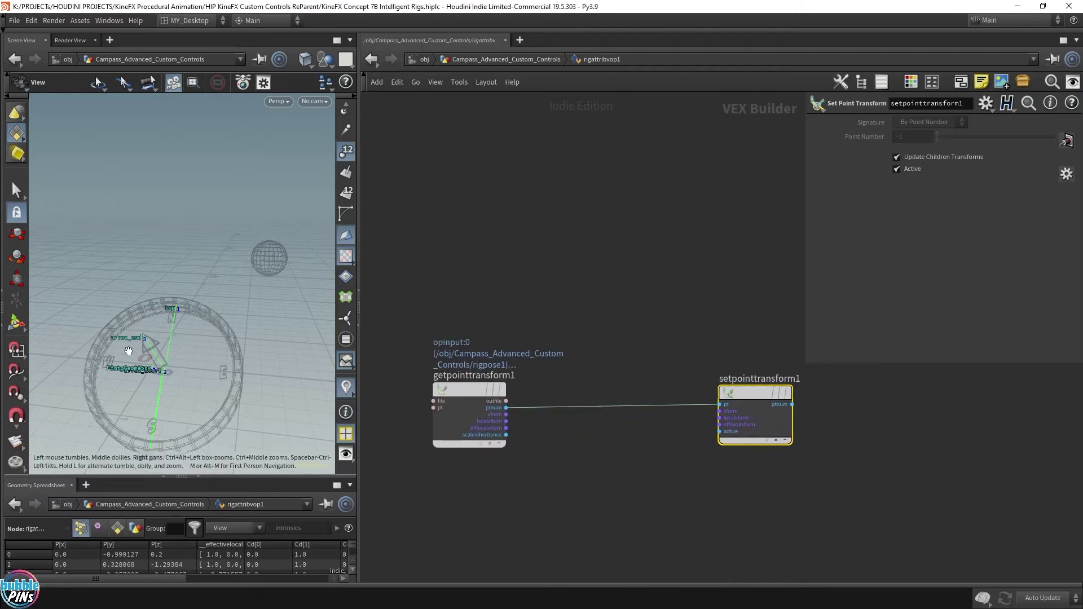
Add a Look At (KineFX) node between the Get Point Transform and Set Point Transform nodes.
{"action": "middle_click_drag", "start_coordinate": [547, 498], "coordinate": [522, 446]}
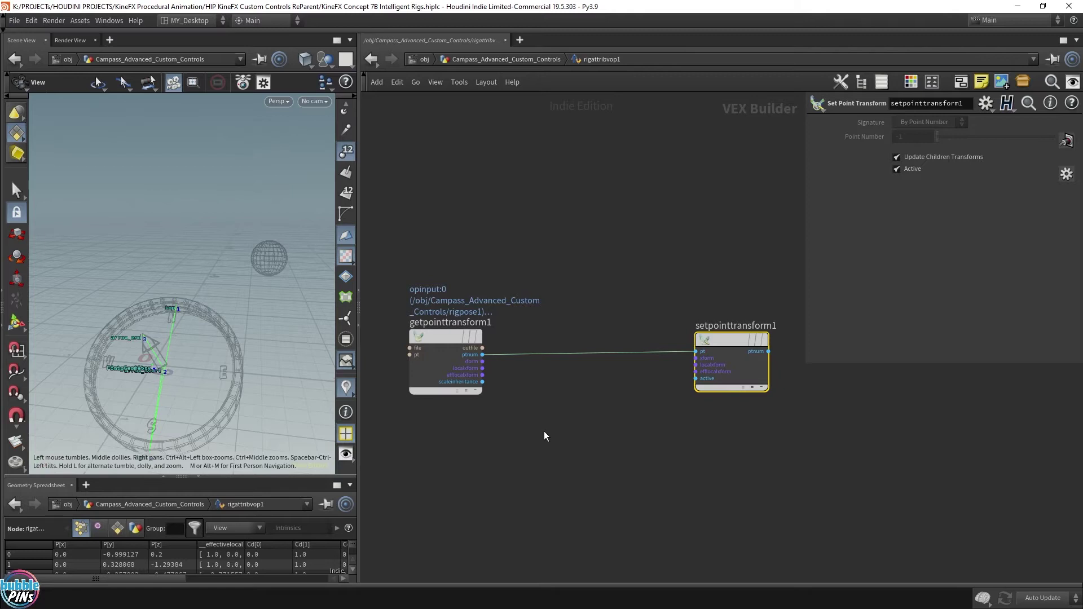
{"action": "key", "text": "Tab"}
{"action": "type", "text": "lookat"}
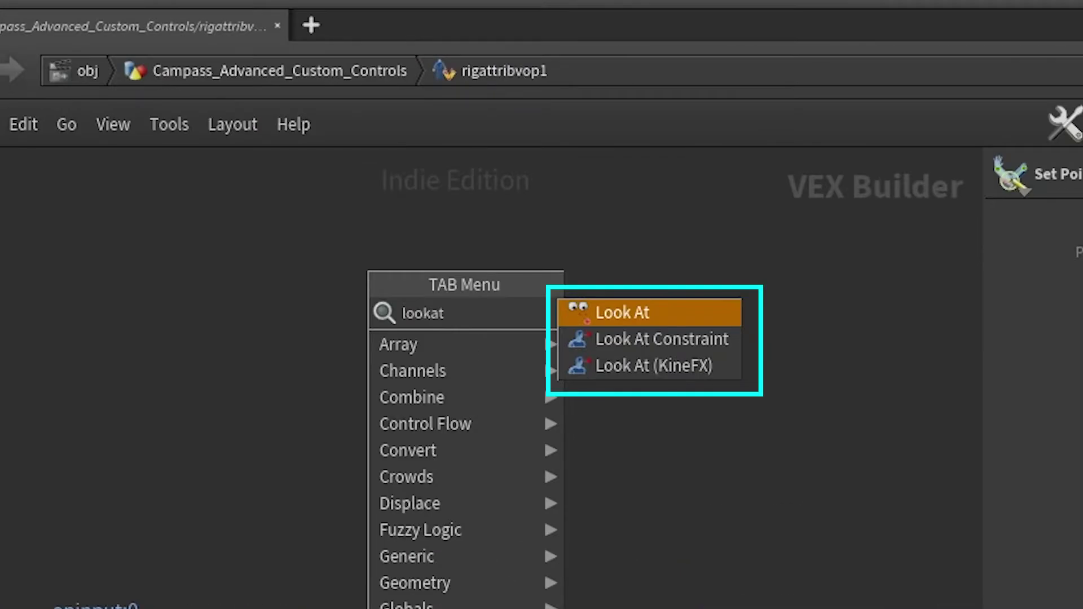
{"action": "key", "text": "Down"}
{"action": "key", "text": "Down"}
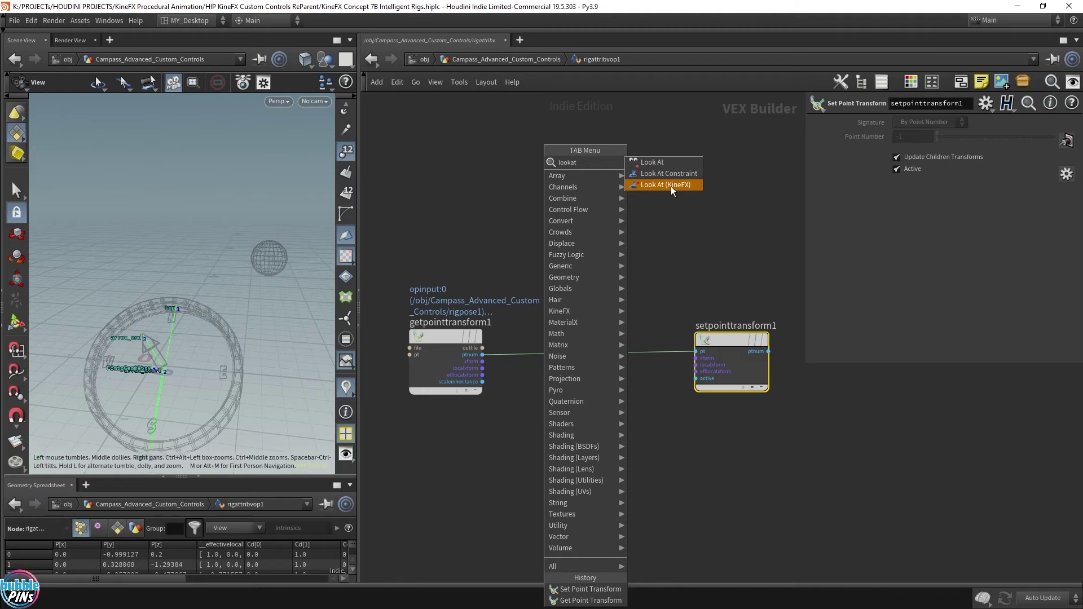
{"action": "left_click", "coordinate": [671, 186]}
{"action": "left_click", "coordinate": [580, 418]}
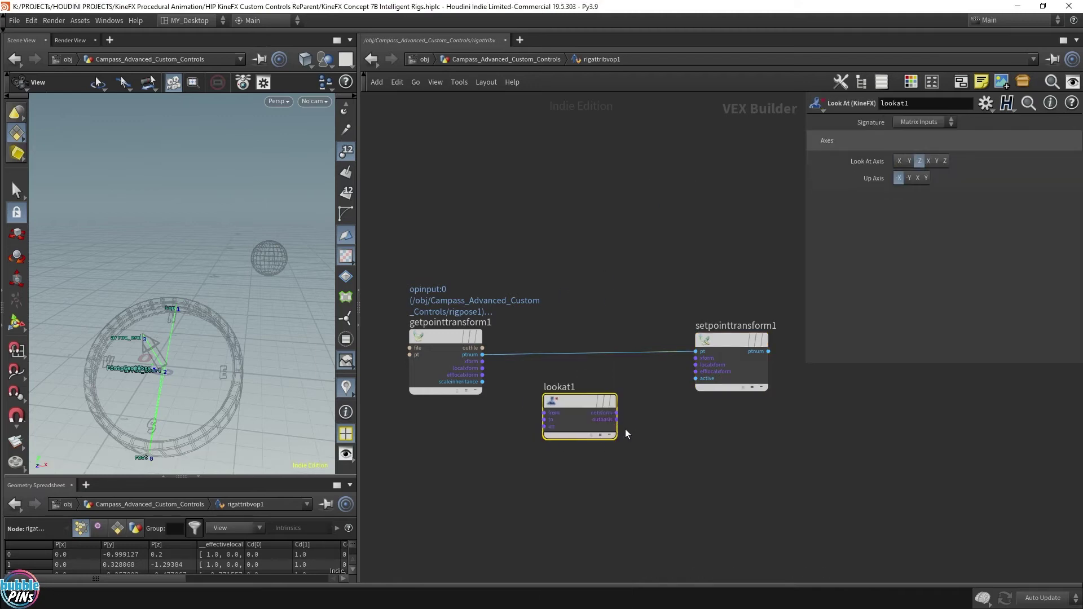
{"action": "left_click_drag", "start_coordinate": [579, 407], "coordinate": [600, 387]}
{"action": "scroll", "coordinate": [597, 368], "scroll_direction": "up", "scroll_amount": 4}
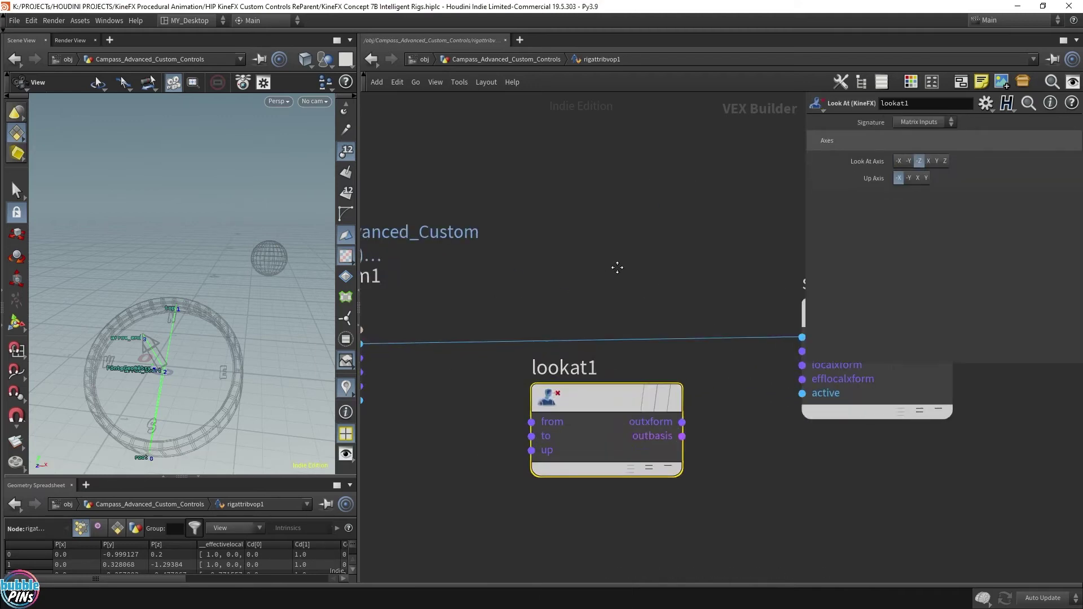
{"action": "middle_click_drag", "start_coordinate": [509, 422], "coordinate": [611, 515]}
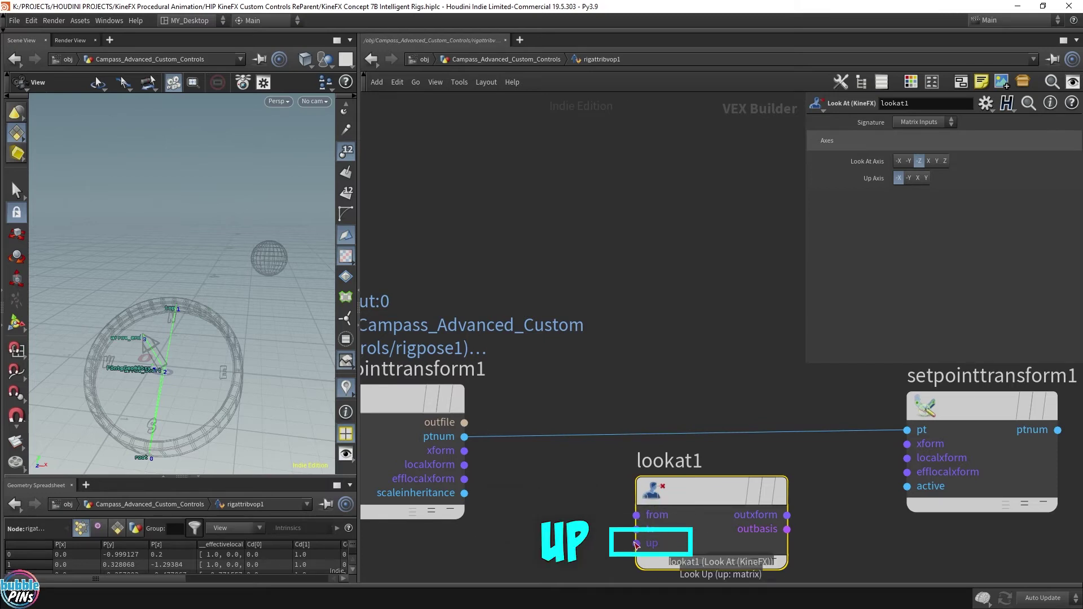
{"action": "scroll", "coordinate": [674, 406], "scroll_direction": "down", "scroll_amount": 3}
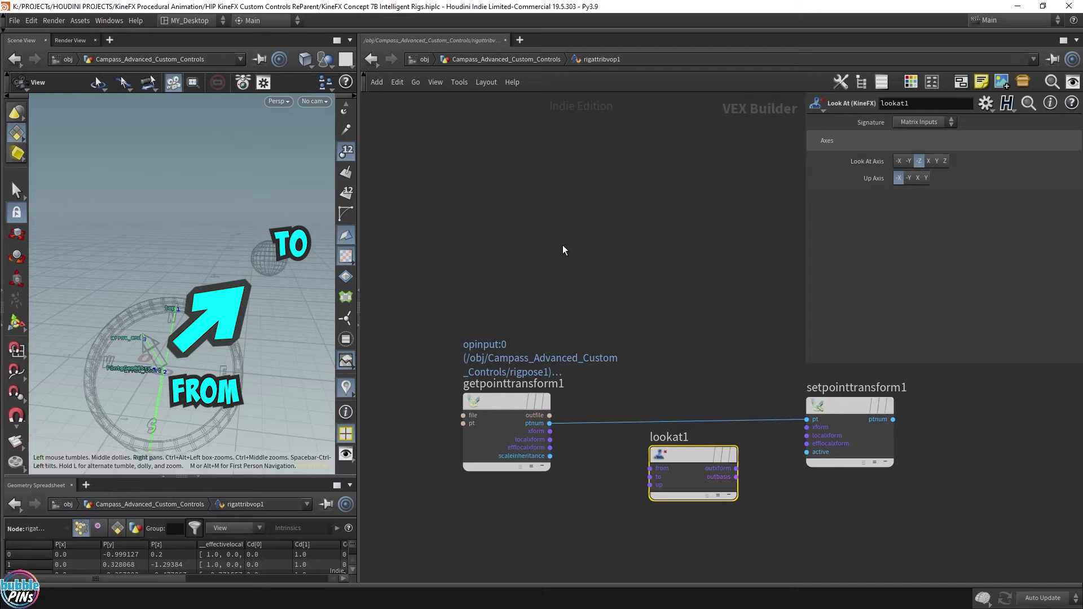
Return to the parent geometry network and connect the sphere's output to the second input of the Rig Attribute VOP.
{"action": "left_click", "coordinate": [517, 62]}
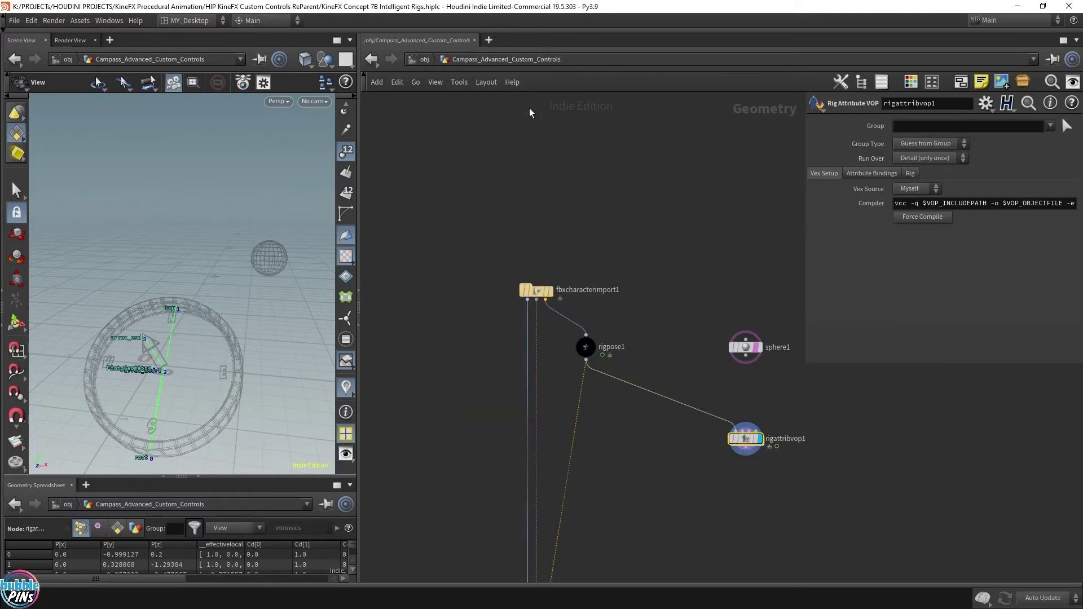
{"action": "middle_click_drag", "start_coordinate": [709, 317], "coordinate": [634, 278]}
{"action": "scroll", "coordinate": [633, 280], "scroll_direction": "up", "scroll_amount": 2}
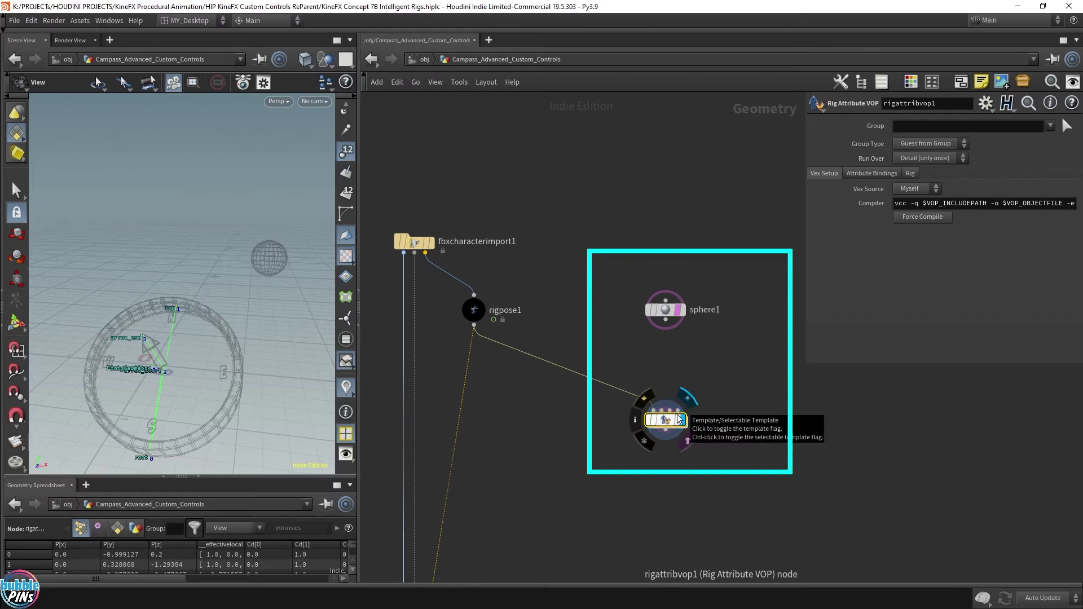
{"action": "left_click_drag", "start_coordinate": [665, 323], "coordinate": [665, 402]}
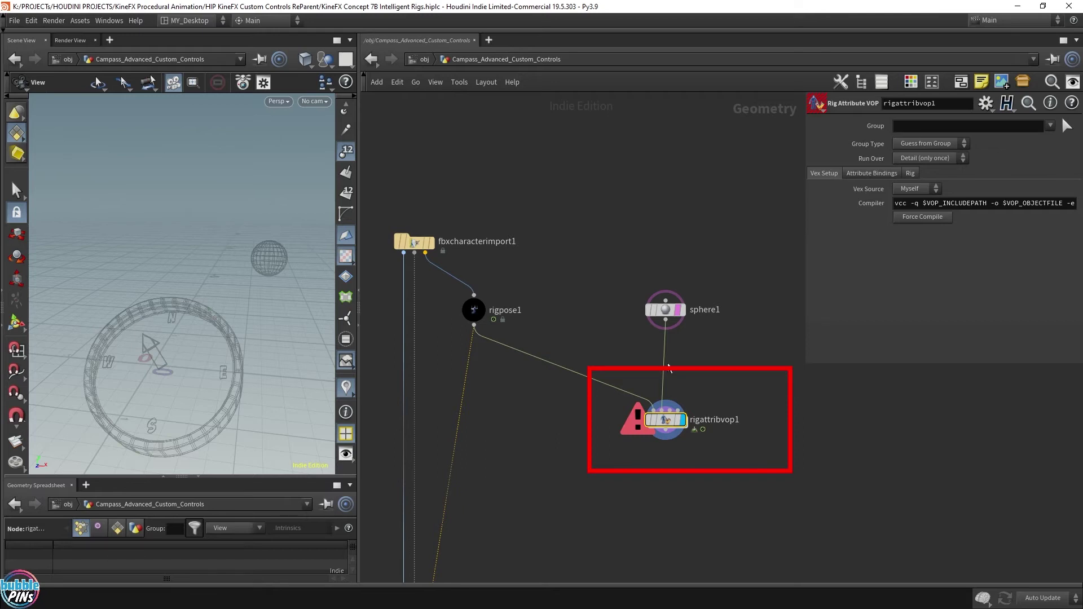
Display the sphere node and examine its geometry points in the viewport.
{"action": "mouse_move", "coordinate": [662, 310]}
{"action": "left_mouse_down"}
{"action": "mouse_move", "coordinate": [658, 280]}
{"action": "mouse_move", "coordinate": [674, 311]}
{"action": "left_mouse_up"}
{"action": "left_click", "coordinate": [681, 310]}
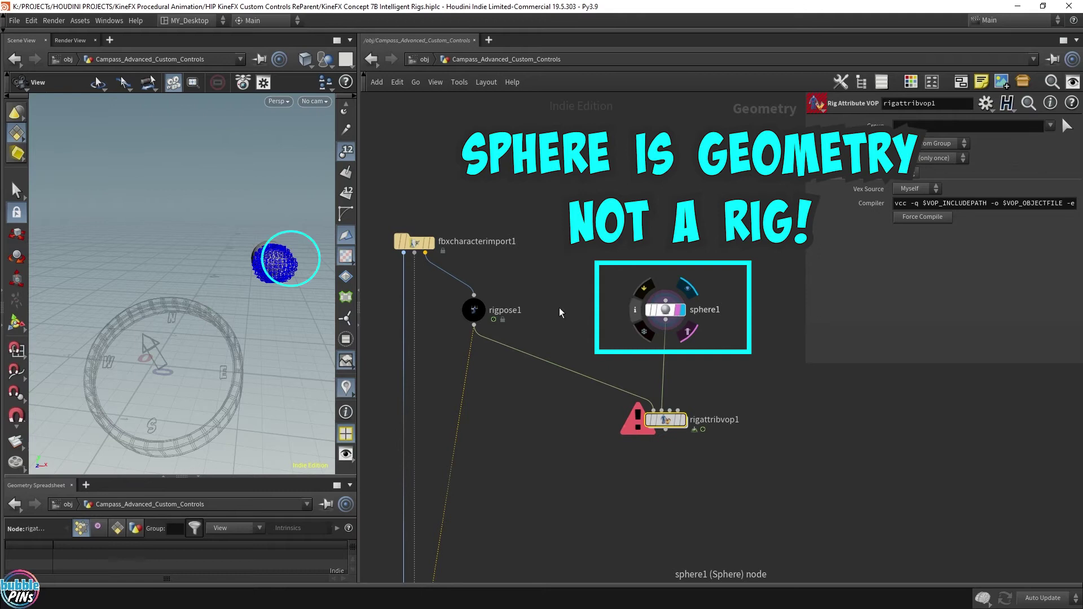
{"action": "left_click_drag", "start_coordinate": [305, 263], "coordinate": [258, 262]}
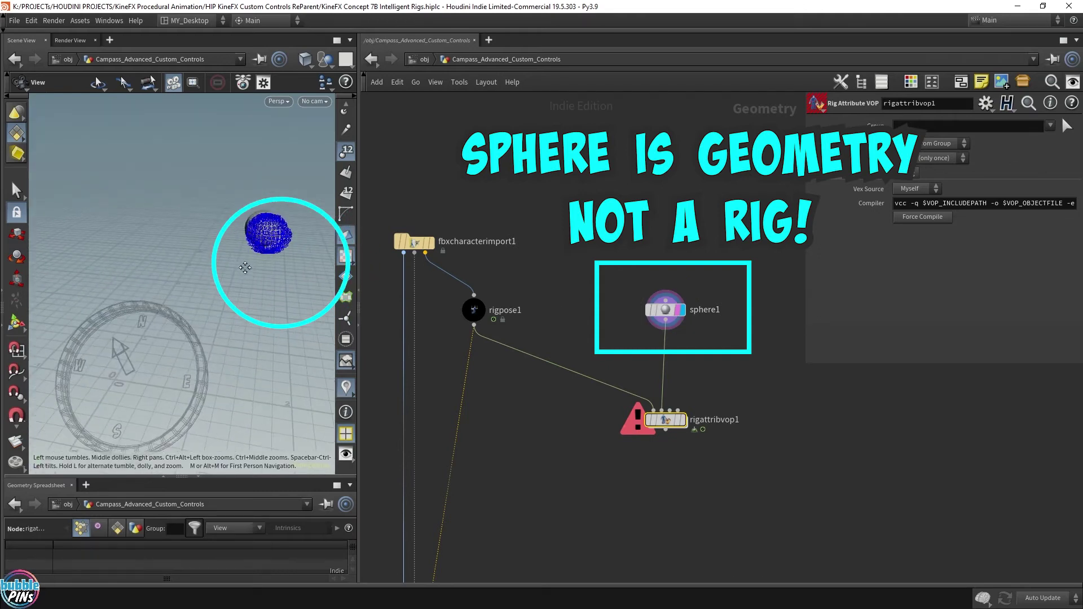
{"action": "scroll", "coordinate": [258, 261], "scroll_direction": "down", "scroll_amount": 3}
Move the sphere node higher and insert an Extract Centroid node on its wire to the Rig Attribute VOP.
{"action": "left_click_drag", "start_coordinate": [662, 309], "coordinate": [661, 252]}
{"action": "left_click", "coordinate": [684, 307]}
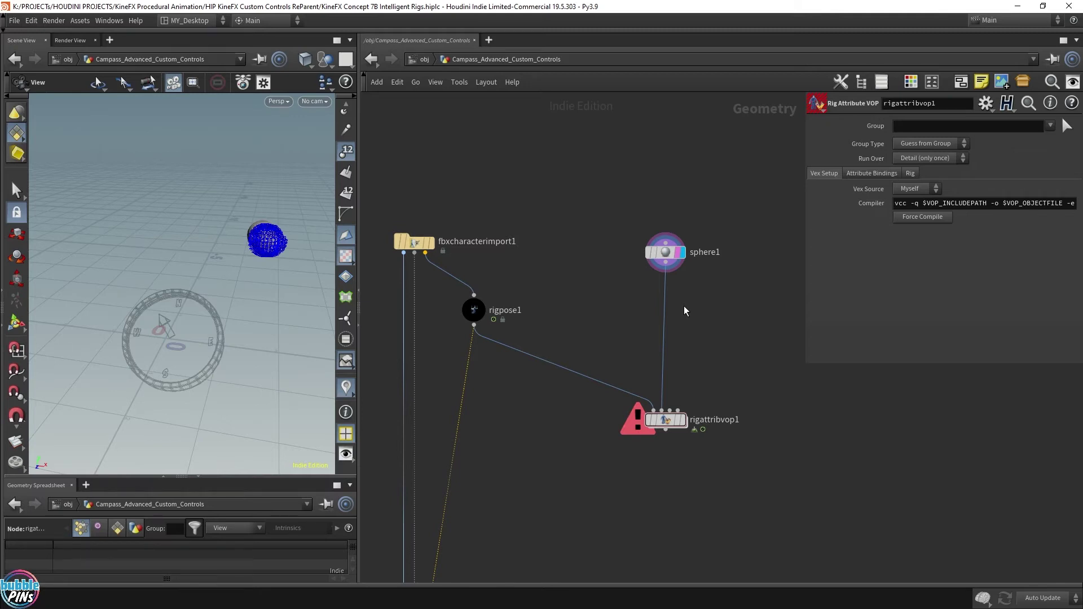
{"action": "key", "text": "Tab"}
{"action": "type", "text": "extrac"}
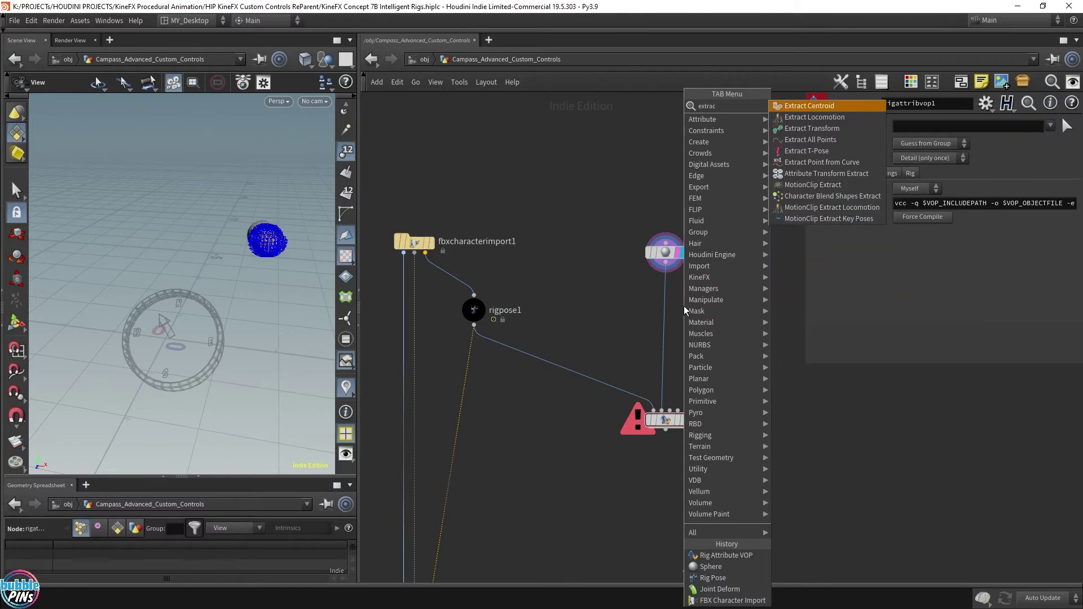
{"action": "key", "text": "Return"}
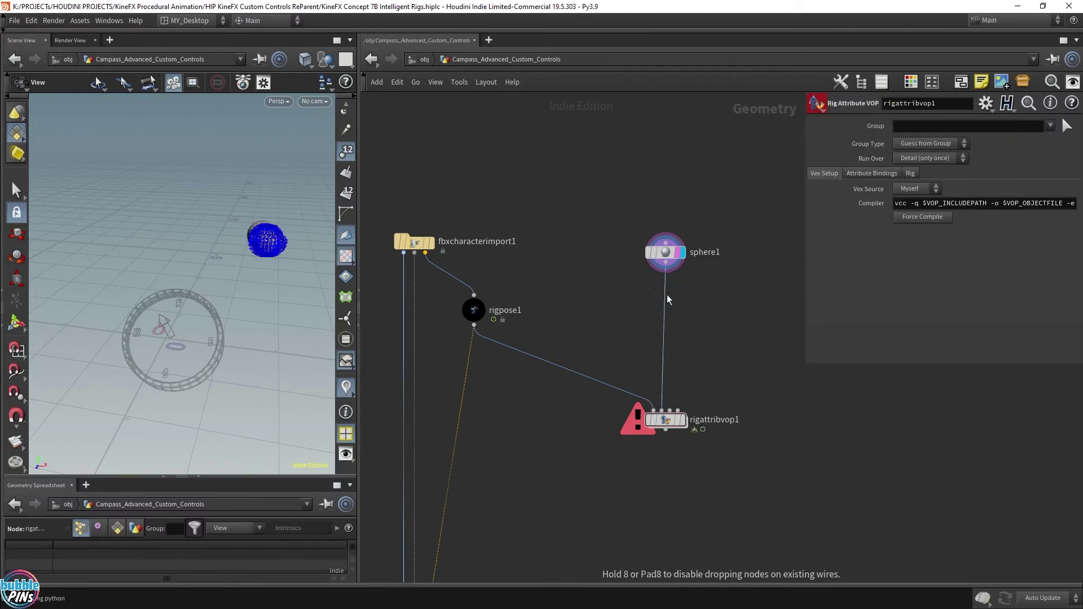
{"action": "left_click", "coordinate": [667, 294]}
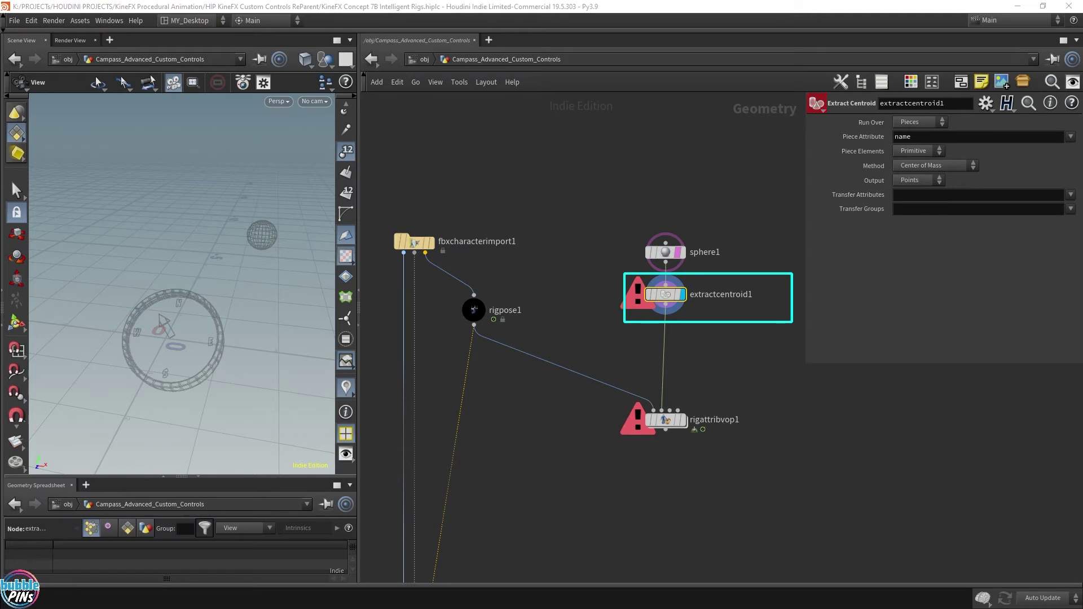
Clear the Extract Centroid's piece attribute with piece elements set to Point, and display the Rig Attribute VOP.
{"action": "left_click", "coordinate": [937, 140]}
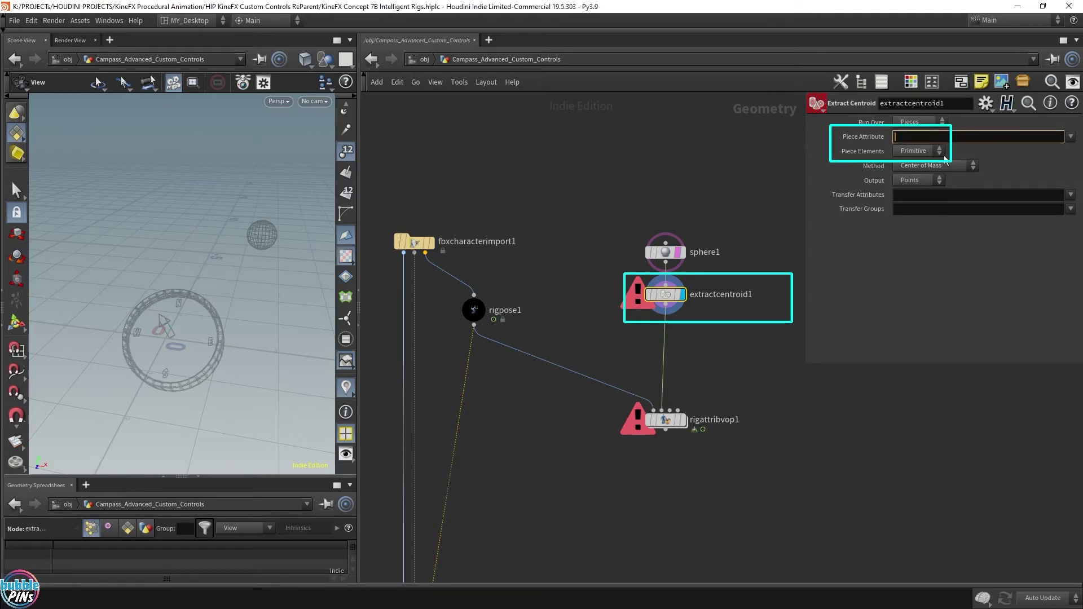
{"action": "left_click", "coordinate": [923, 151]}
{"action": "left_click", "coordinate": [914, 174]}
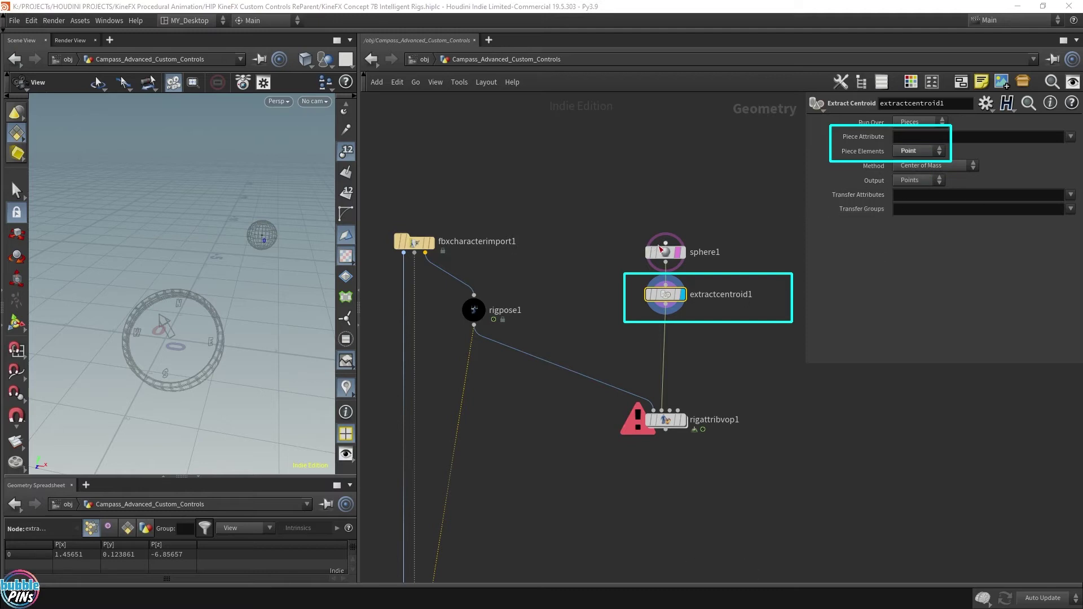
{"action": "left_click", "coordinate": [683, 419]}
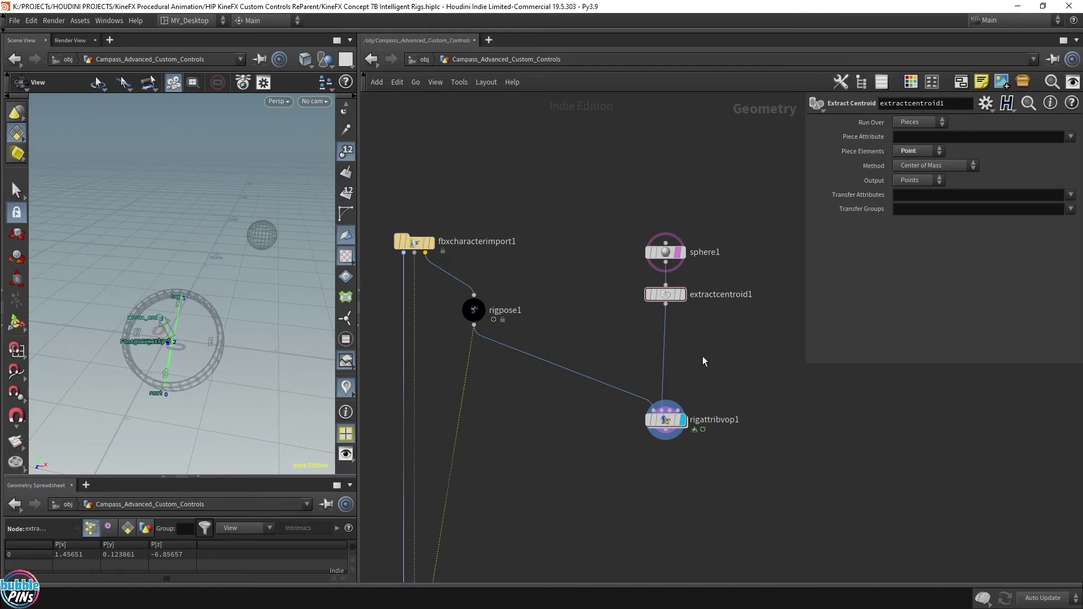
Insert a Name node between the Extract Centroid and the Rig Attribute VOP.
{"action": "key", "text": "Tab"}
{"action": "type", "text": "name"}
{"action": "key", "text": "Return"}
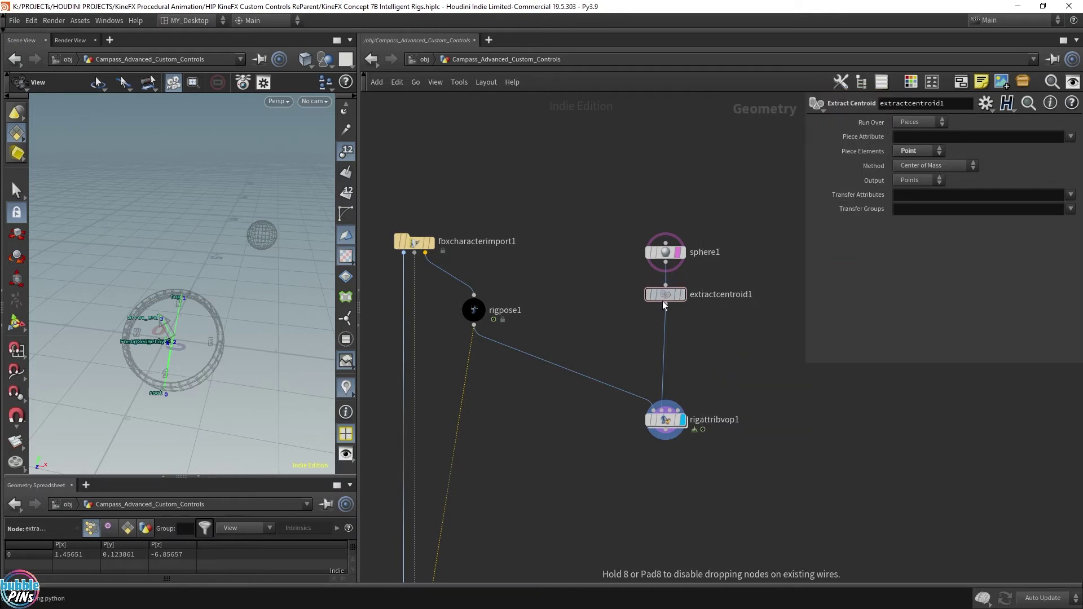
{"action": "left_click", "coordinate": [666, 337]}
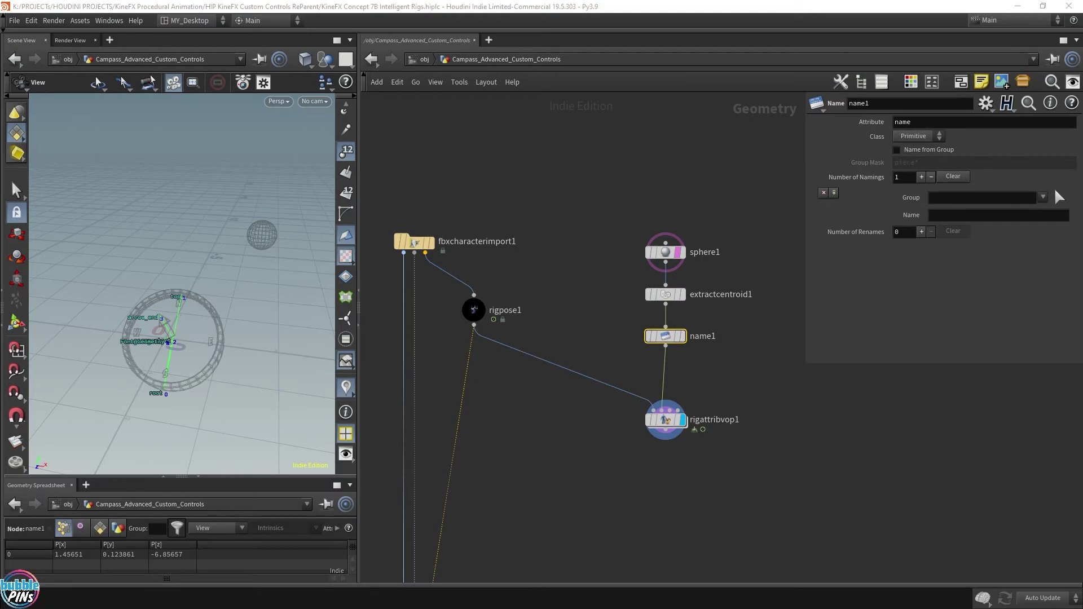
Set the Name node's class to Point and its name value to target.
{"action": "left_click", "coordinate": [931, 141]}
{"action": "left_click", "coordinate": [909, 158]}
{"action": "left_click", "coordinate": [960, 215]}
{"action": "type", "text": "tar"}
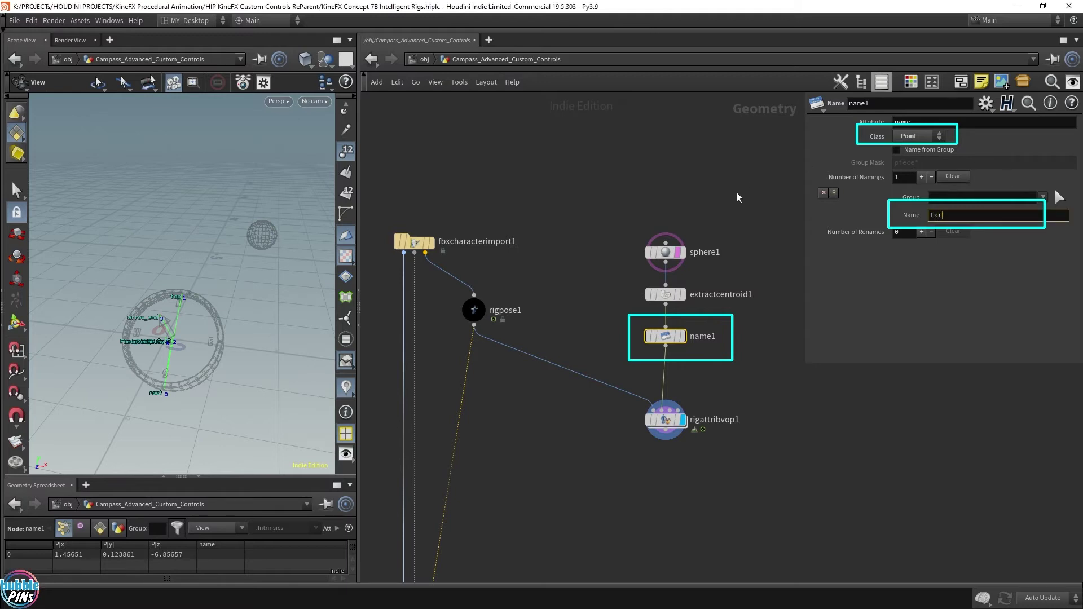
{"action": "type", "text": "get"}
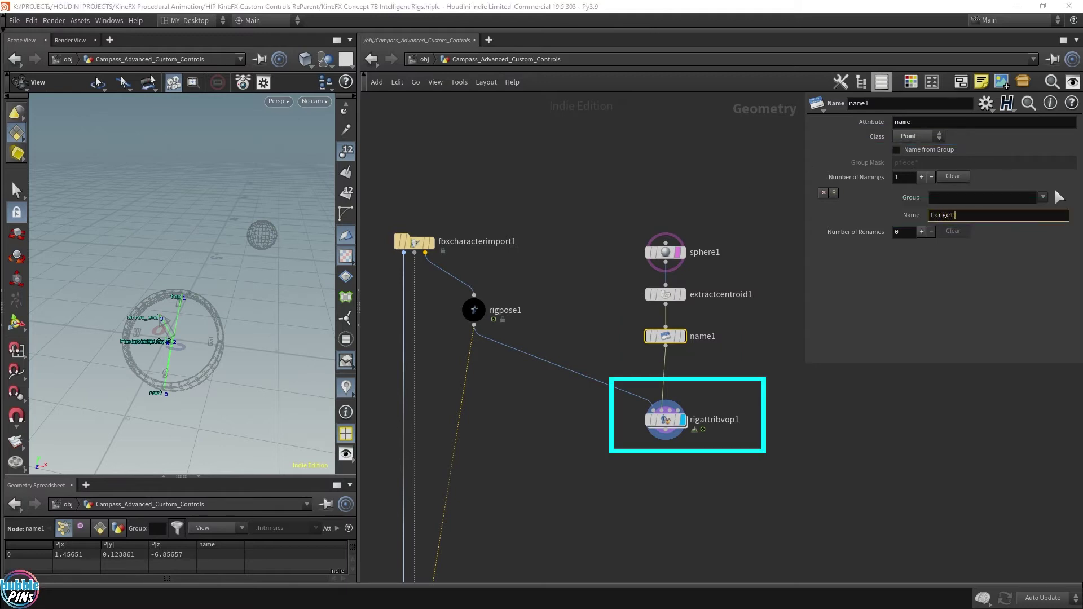
Inside the Rig Attribute VOP, add a second Get Point Transform node below the existing one.
{"action": "double_click", "coordinate": [661, 423]}
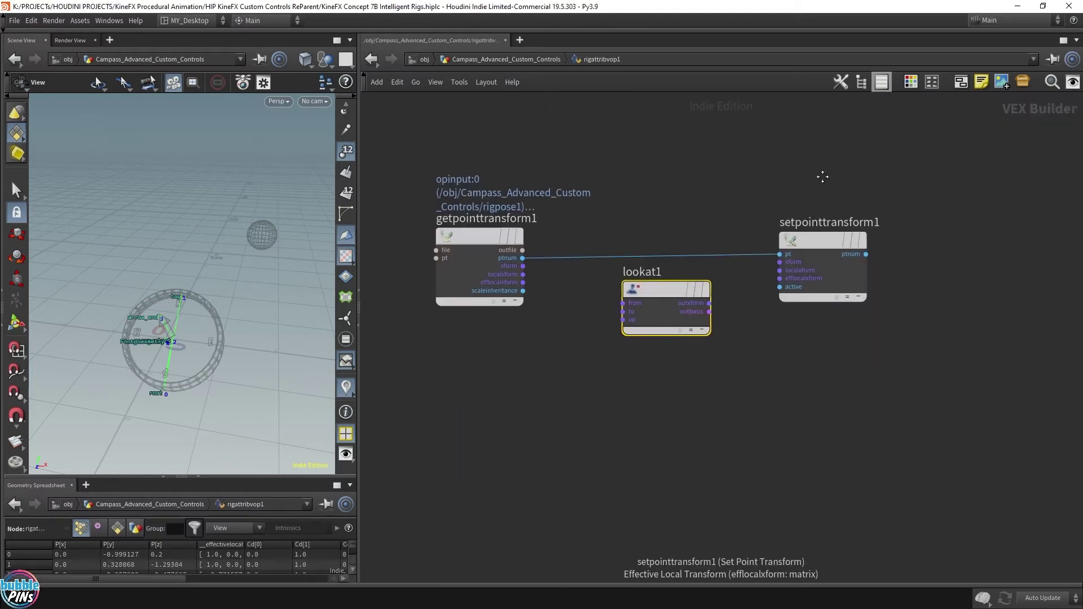
{"action": "left_click", "coordinate": [553, 425]}
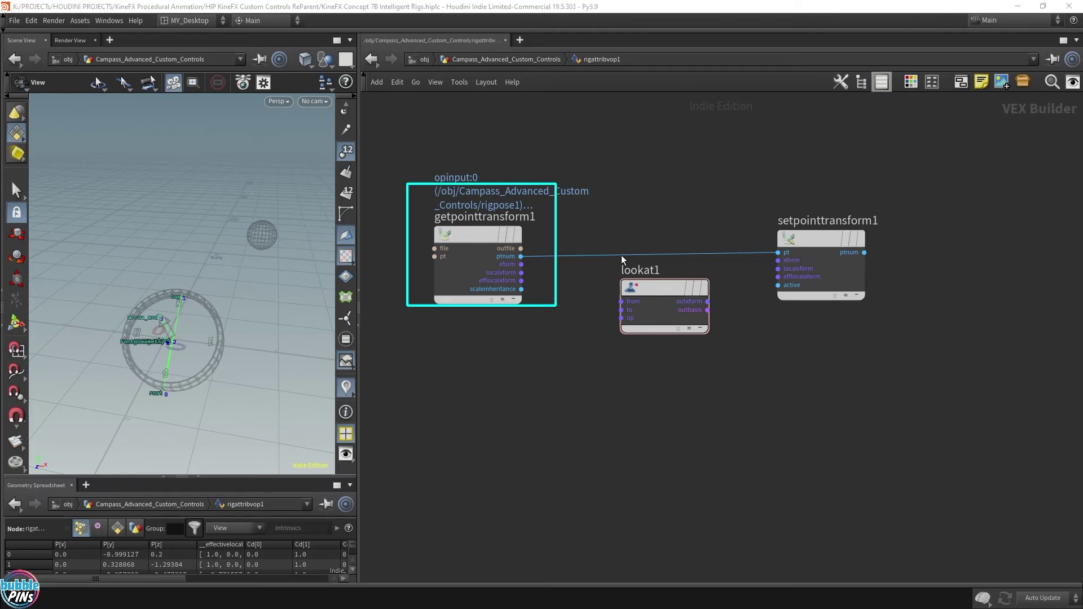
{"action": "key", "text": "Tab"}
{"action": "type", "text": "getpoint"}
{"action": "key", "text": "Return"}
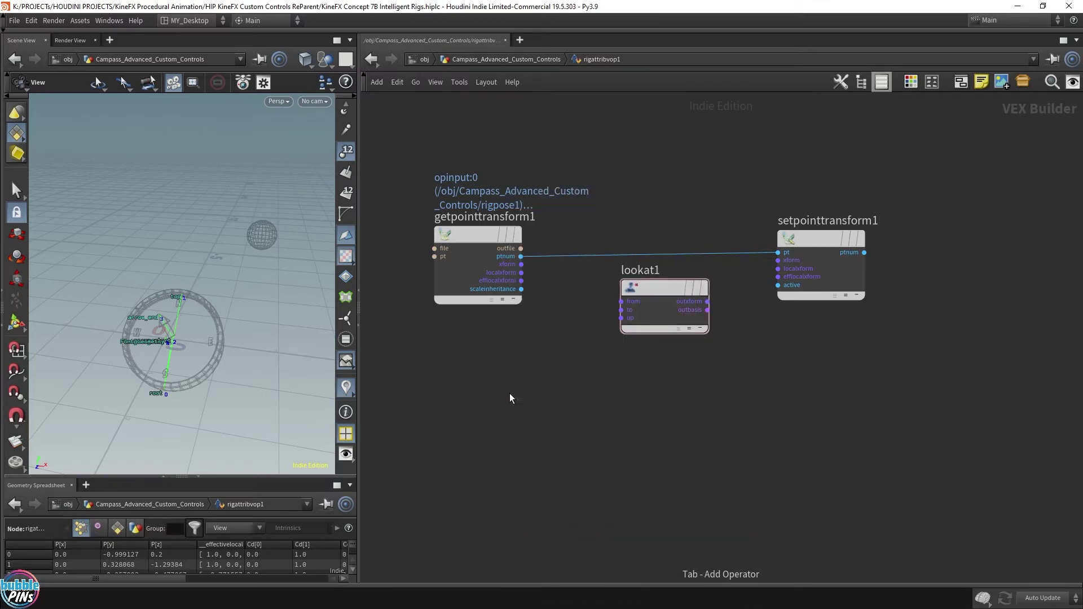
{"action": "left_click", "coordinate": [473, 446]}
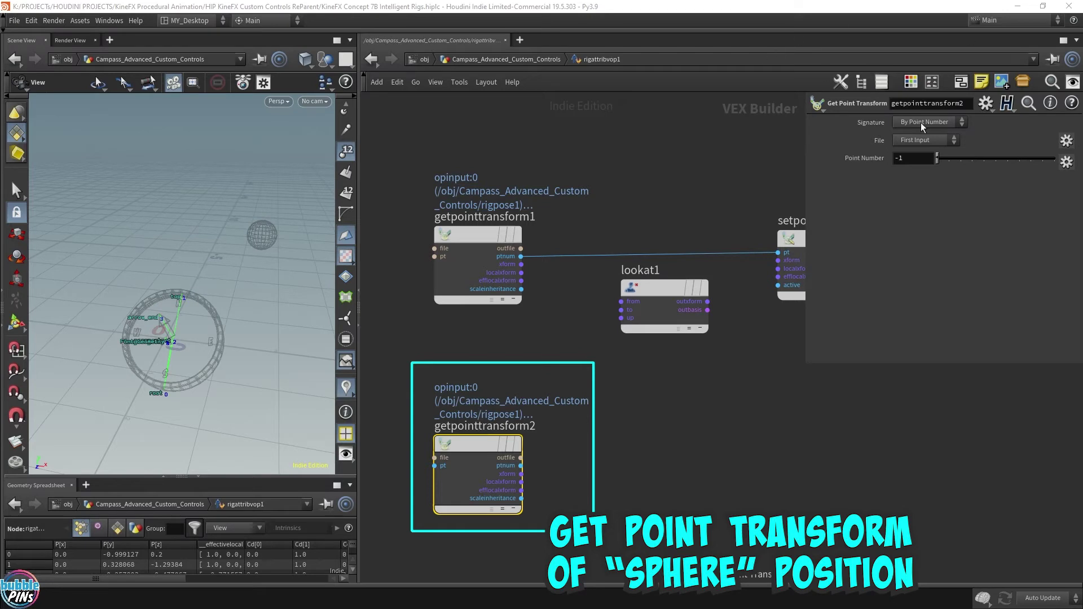
Set the new Get Point Transform to read the Second Input with the By Name signature and point name target.
{"action": "left_click", "coordinate": [936, 140]}
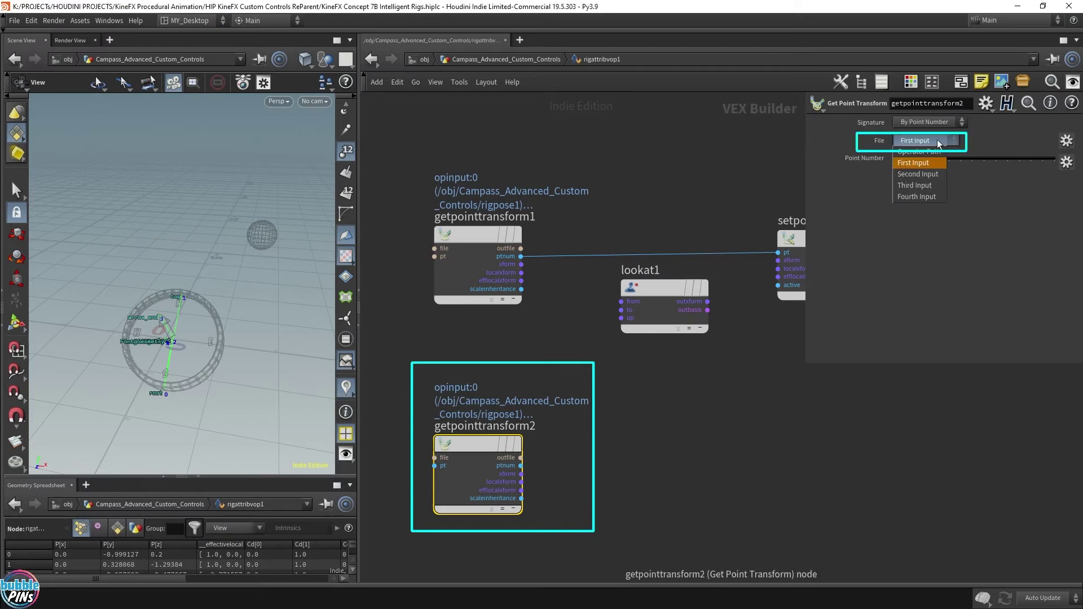
{"action": "left_click", "coordinate": [932, 173]}
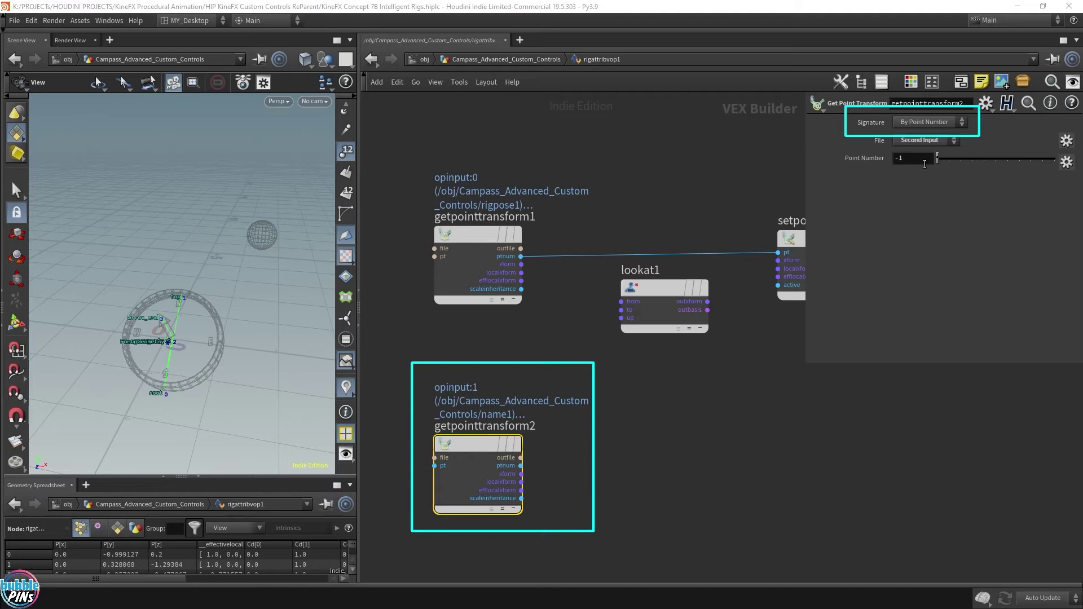
{"action": "left_click", "coordinate": [918, 124]}
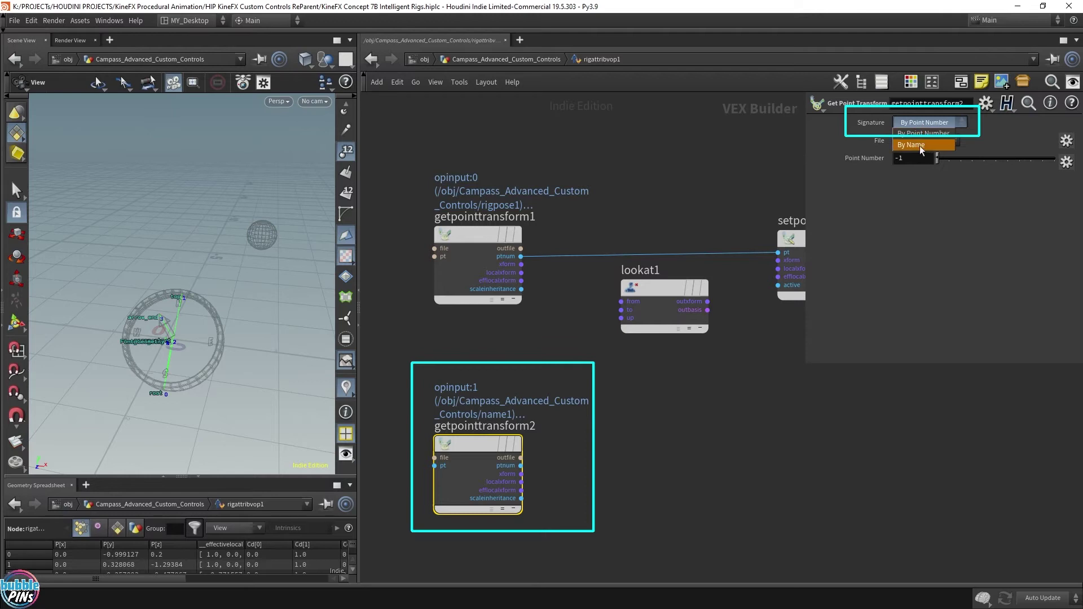
{"action": "left_click", "coordinate": [920, 145]}
{"action": "triple_click", "coordinate": [906, 163]}
{"action": "type", "text": "target"}
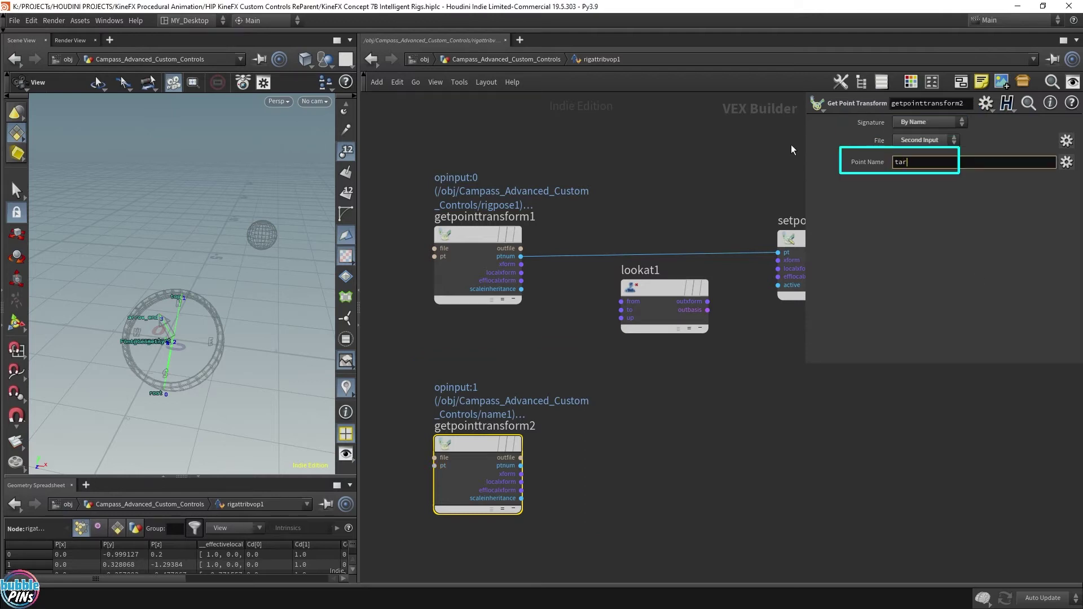
{"action": "scroll", "coordinate": [743, 379], "scroll_direction": "down", "scroll_amount": 1}
{"action": "scroll", "coordinate": [743, 380], "scroll_direction": "up", "scroll_amount": 1}
{"action": "scroll", "coordinate": [710, 382], "scroll_direction": "up", "scroll_amount": 1}
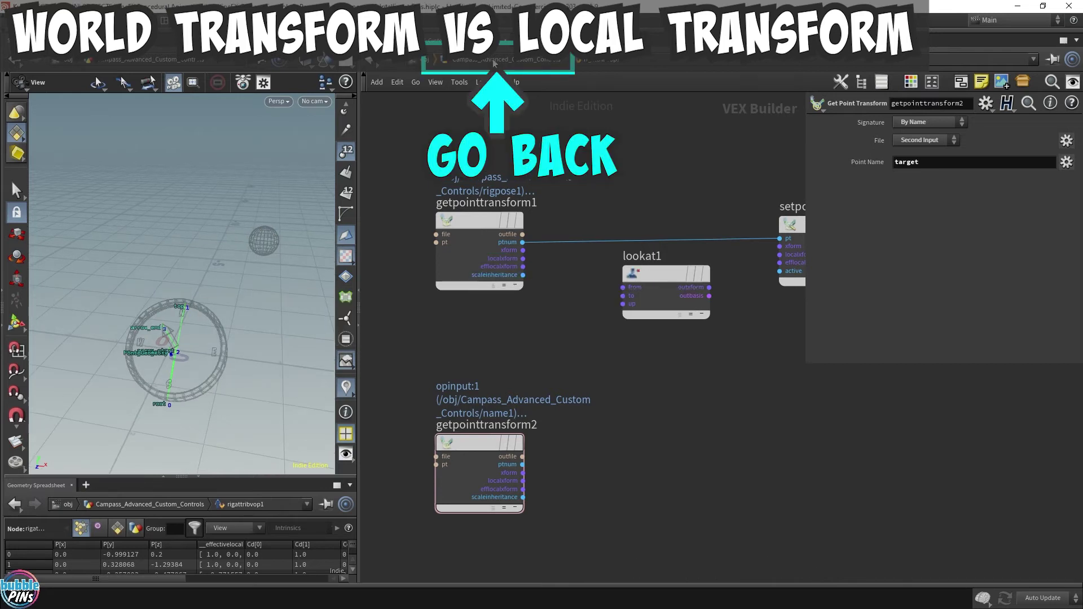
Return to the geometry network and move the Rig Pose's root joint to a translation of about -2.07, -0.26, 0.52.
{"action": "left_click", "coordinate": [494, 60]}
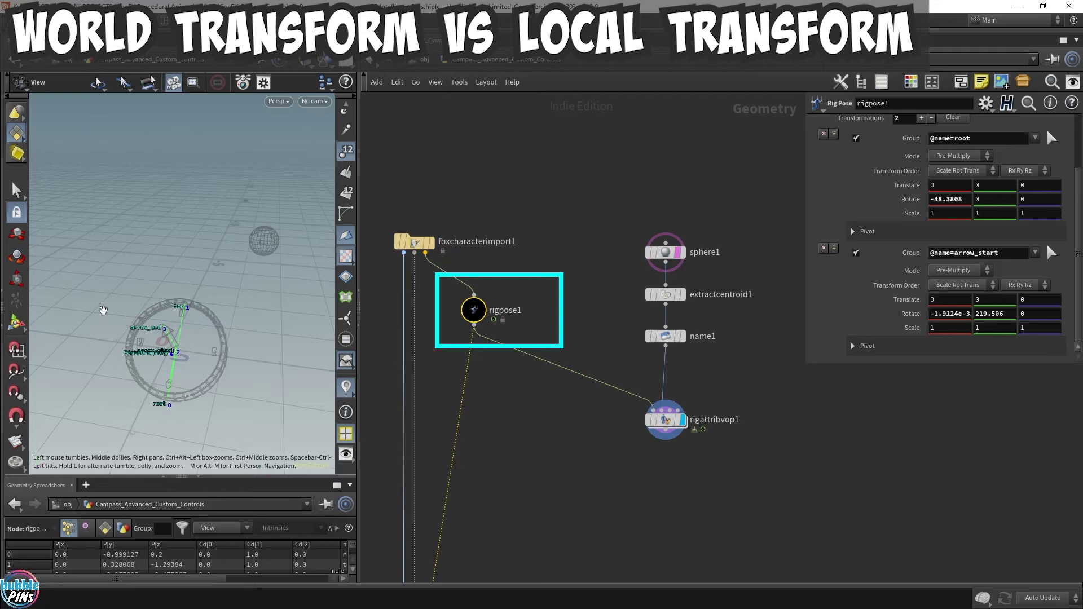
{"action": "key", "text": "Return"}
{"action": "middle_click_drag", "start_coordinate": [216, 352], "coordinate": [205, 382], "text": "alt"}
{"action": "left_click_drag", "start_coordinate": [192, 381], "coordinate": [129, 362]}
{"action": "left_click_drag", "start_coordinate": [129, 363], "coordinate": [136, 334], "text": "alt"}
{"action": "scroll", "coordinate": [135, 334], "scroll_direction": "up", "scroll_amount": 8, "text": "alt"}
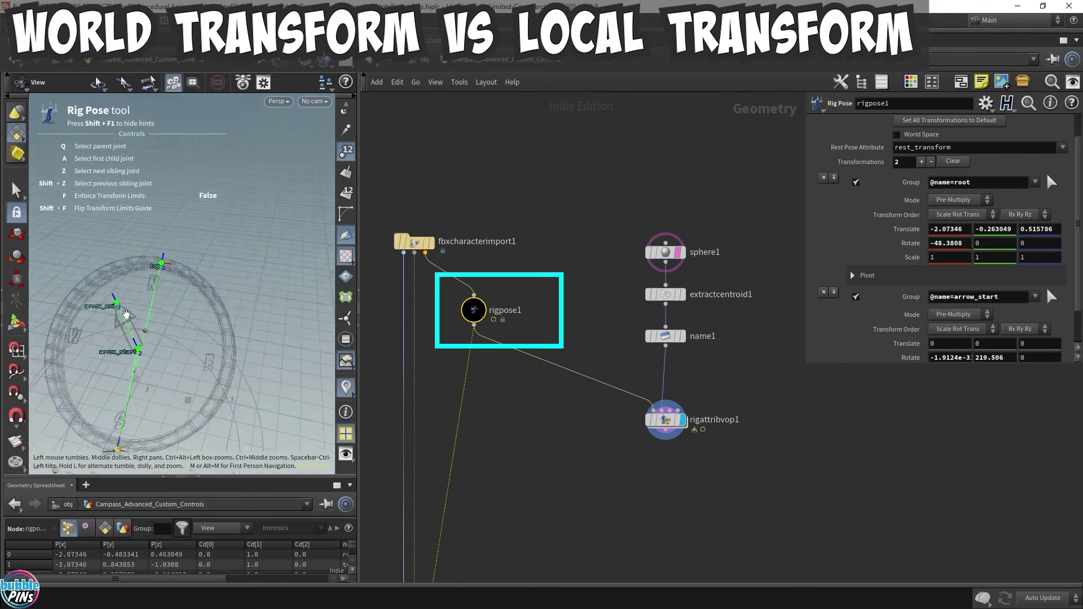
{"action": "key", "text": "Return"}
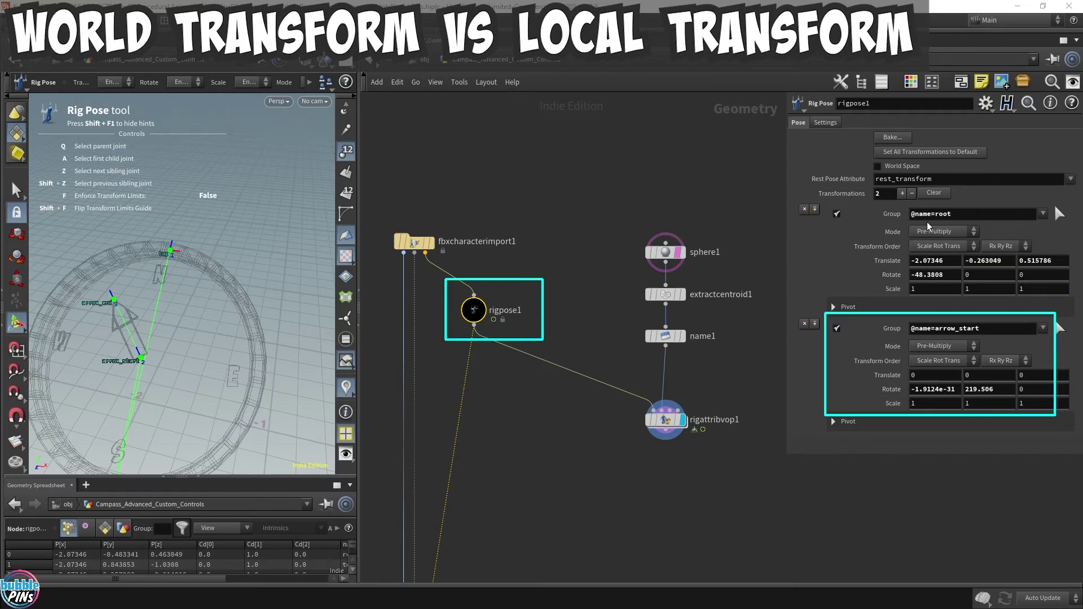
Move the root joint around the viewport and leave its translation at about -2.00, -0.37, 0.27.
{"action": "scroll", "coordinate": [133, 438], "scroll_direction": "down", "scroll_amount": 2}
{"action": "middle_click_drag", "start_coordinate": [131, 444], "coordinate": [127, 399], "text": "alt"}
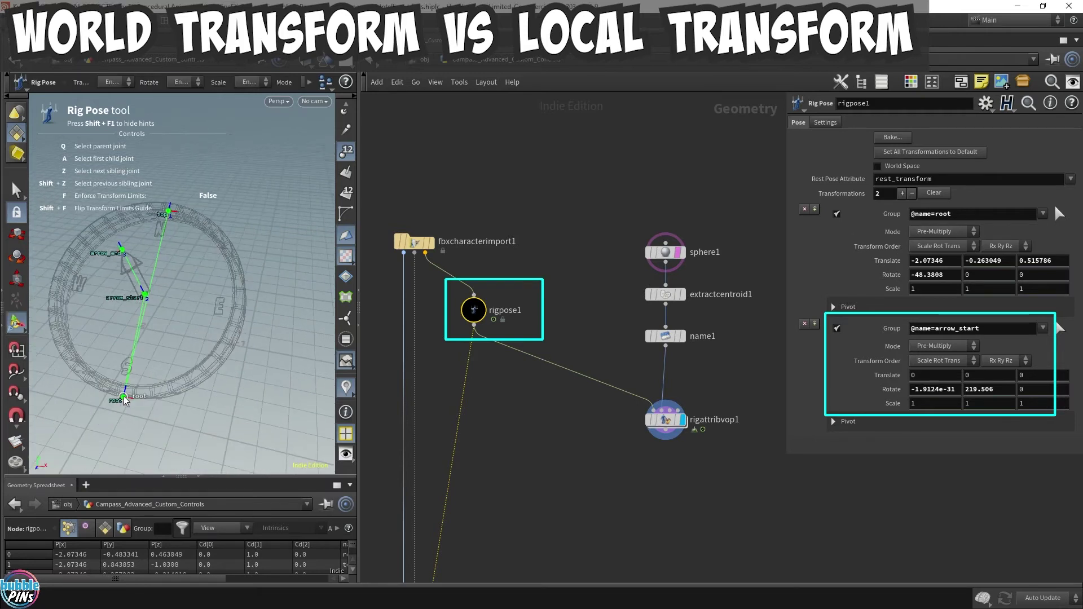
{"action": "left_click", "coordinate": [123, 397]}
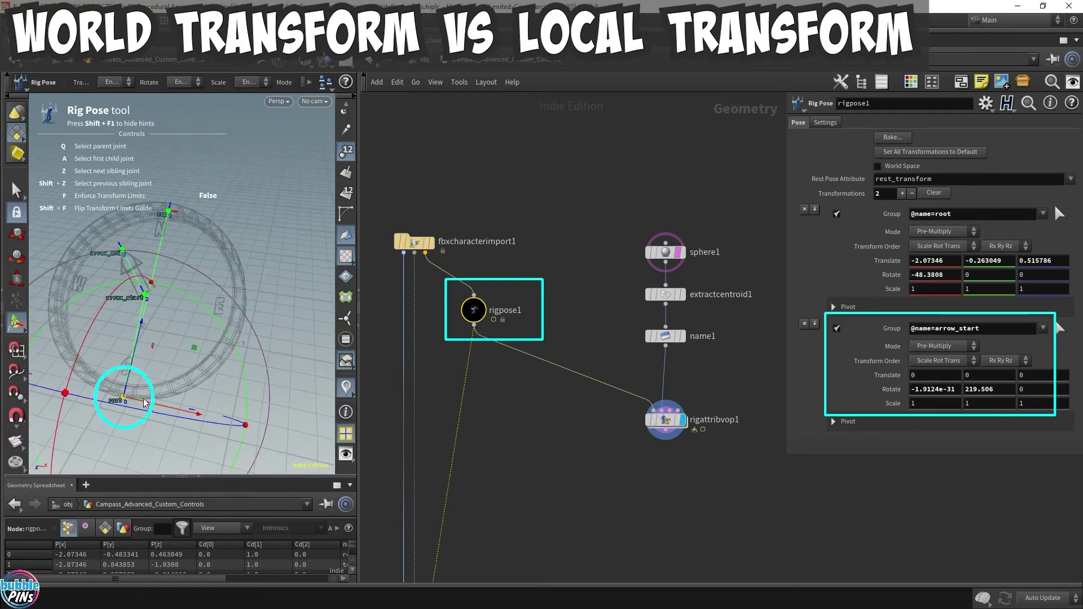
{"action": "left_click_drag", "start_coordinate": [154, 406], "coordinate": [294, 435]}
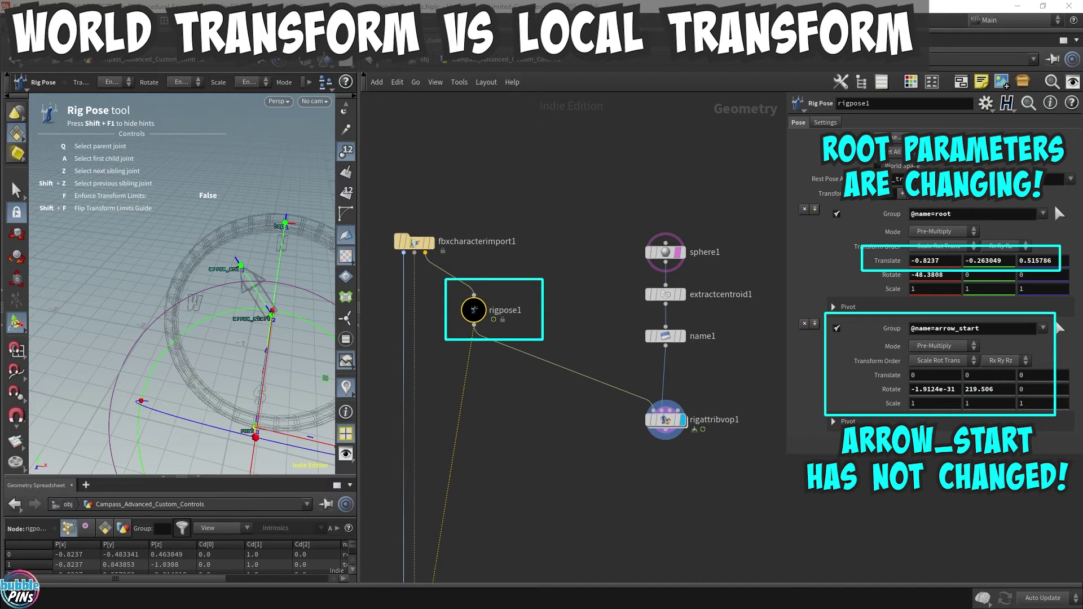
{"action": "left_click_drag", "start_coordinate": [296, 439], "coordinate": [178, 409]}
{"action": "left_click_drag", "start_coordinate": [136, 400], "coordinate": [182, 435]}
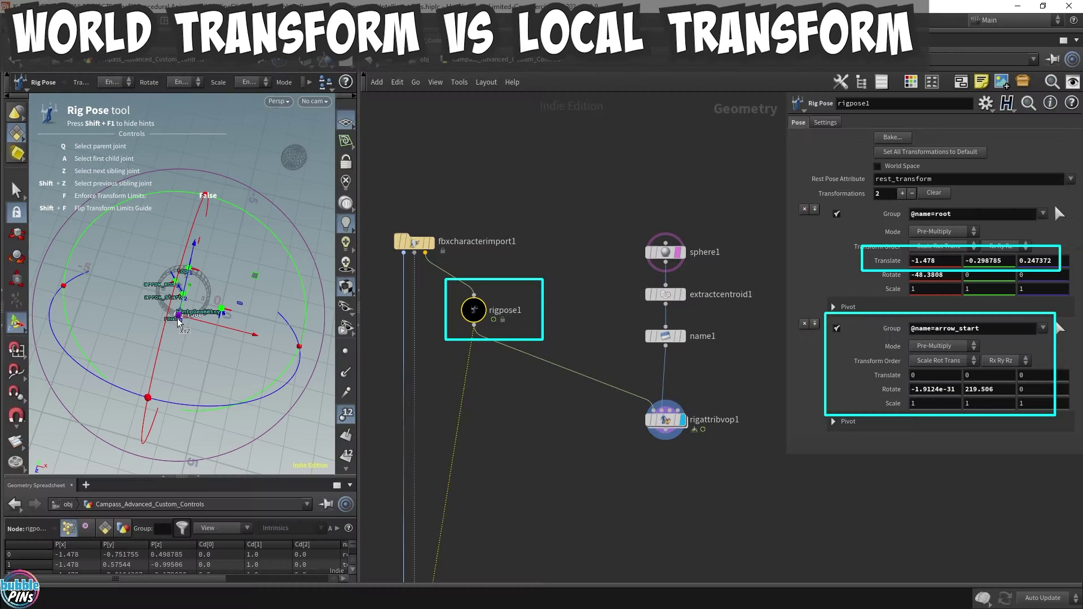
{"action": "left_click_drag", "start_coordinate": [179, 322], "coordinate": [81, 274]}
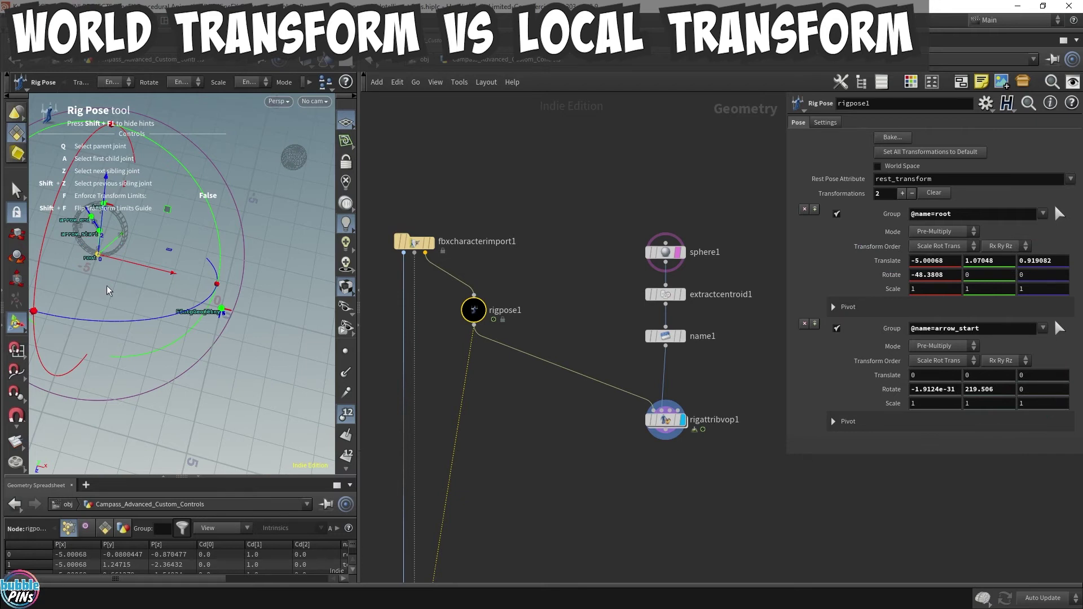
{"action": "left_click_drag", "start_coordinate": [98, 256], "coordinate": [165, 315]}
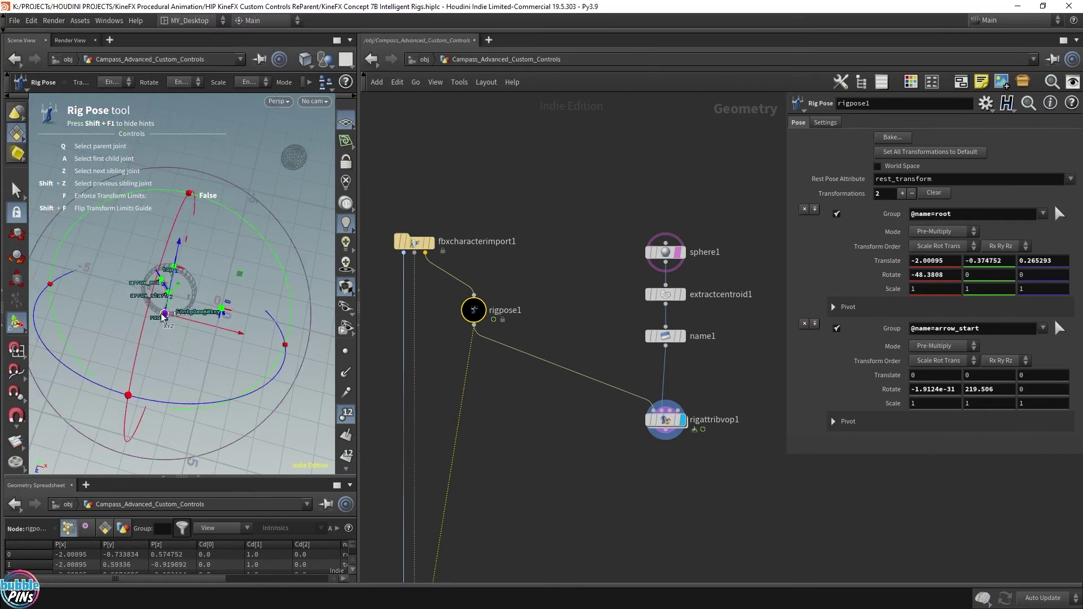
In the Rig Attribute VOP, wire the arrow_start world transform into the Look At's from input and the target's world transform into to.
{"action": "double_click", "coordinate": [668, 426]}
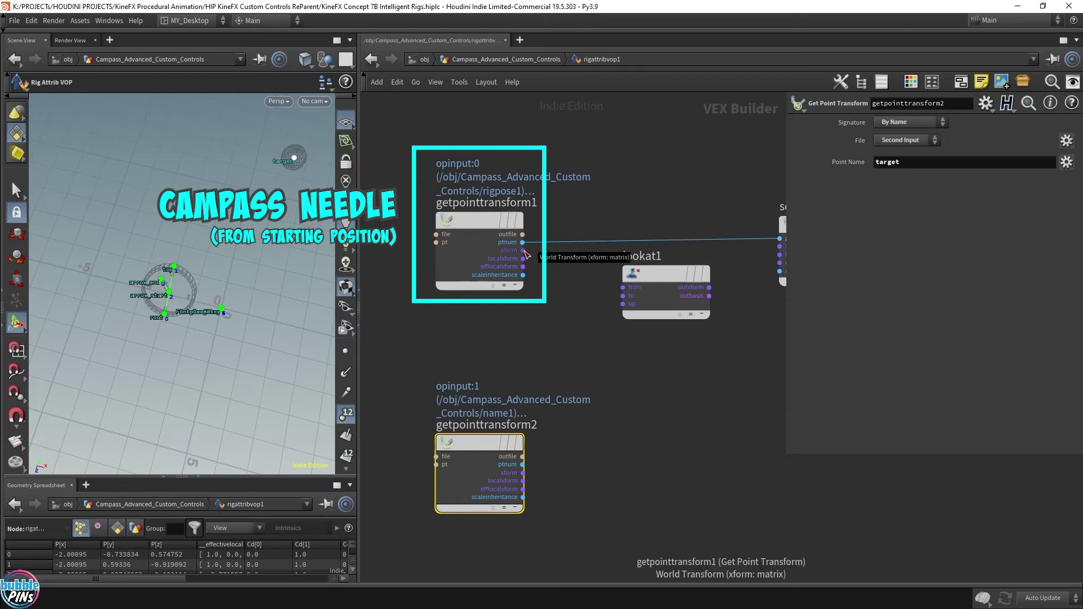
{"action": "left_click_drag", "start_coordinate": [524, 250], "coordinate": [618, 286]}
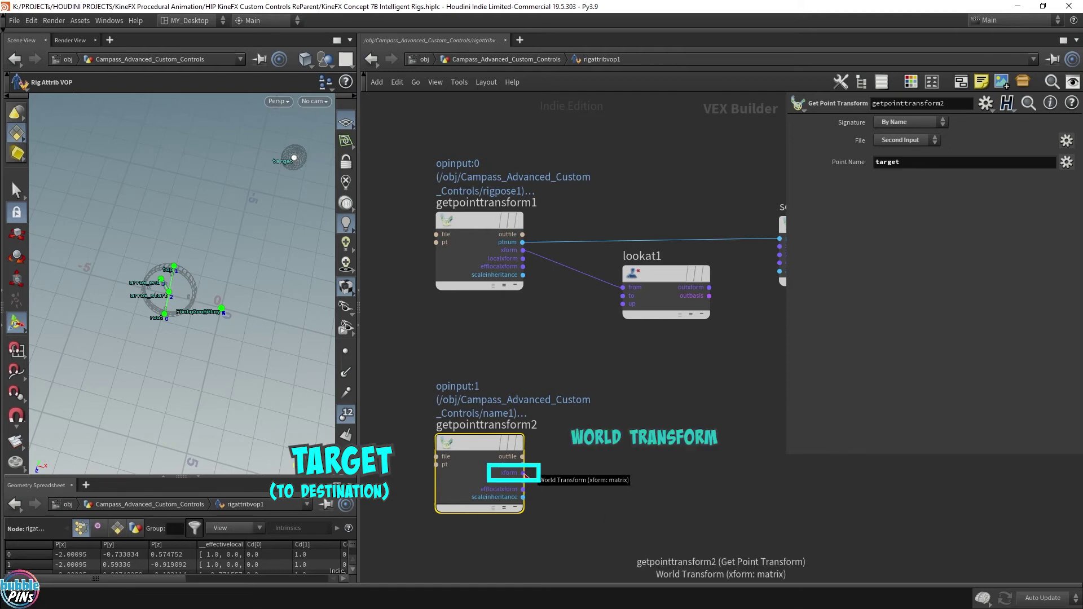
{"action": "left_click_drag", "start_coordinate": [524, 474], "coordinate": [616, 298]}
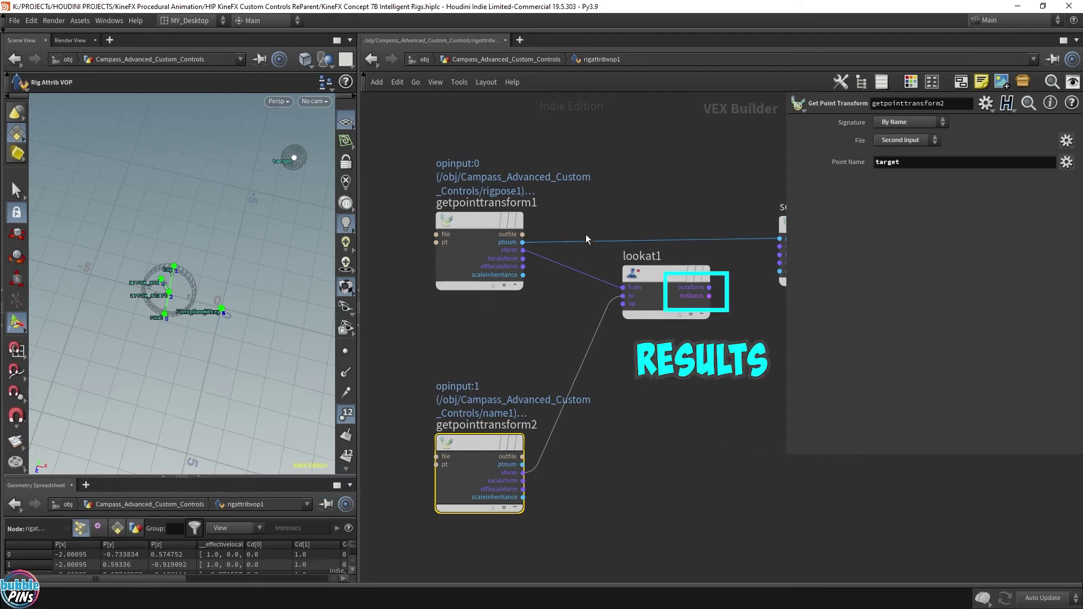
Wire the Look At's outxform output into the xform input of the Set Point Transform node.
{"action": "left_click_drag", "start_coordinate": [658, 276], "coordinate": [648, 300]}
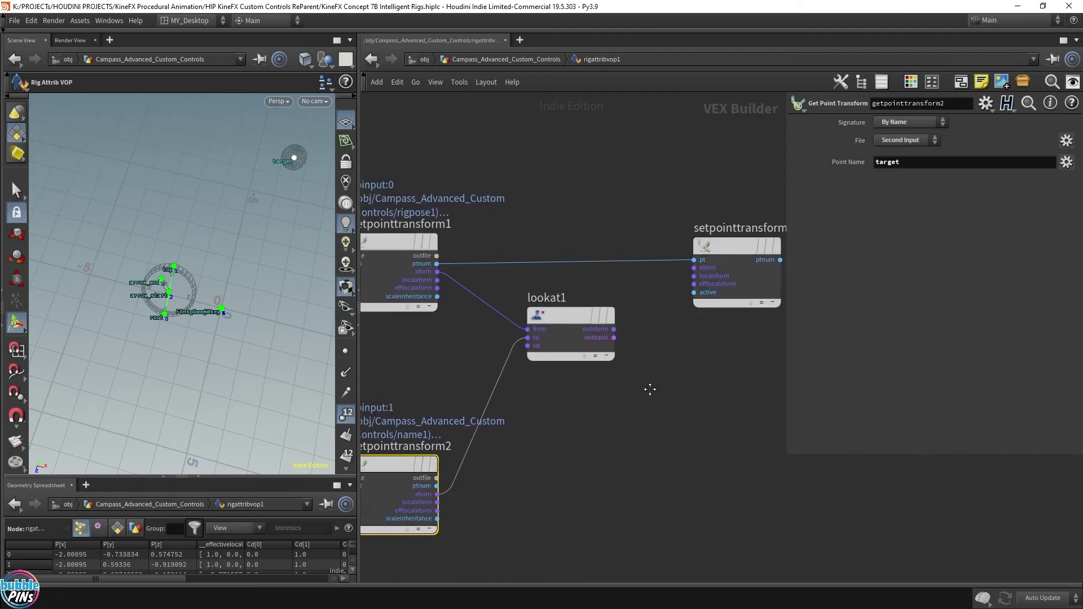
{"action": "left_click_drag", "start_coordinate": [624, 335], "coordinate": [702, 272]}
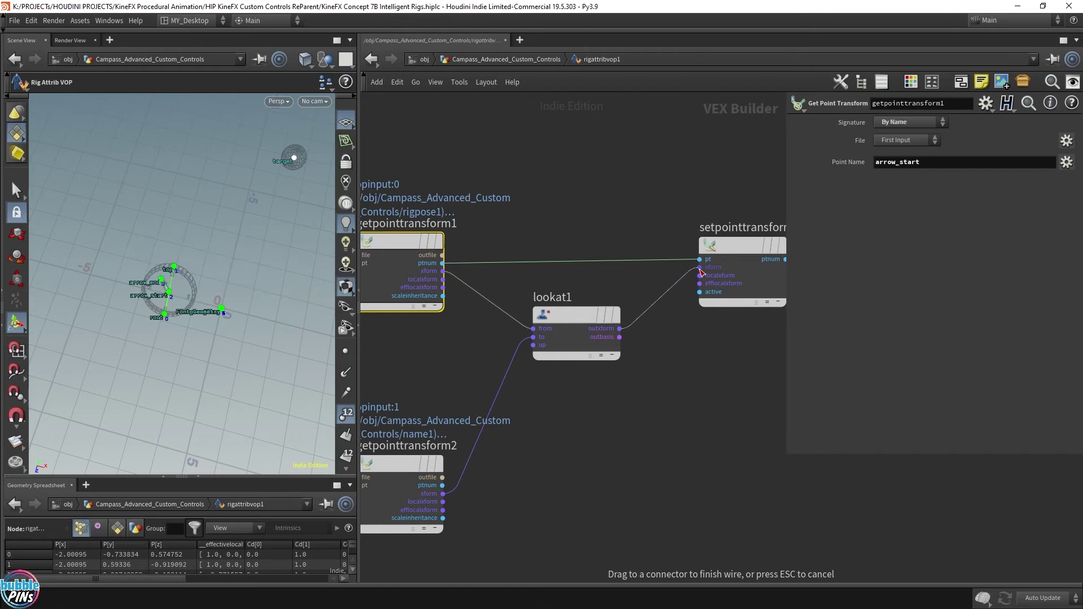
{"action": "left_click", "coordinate": [702, 272]}
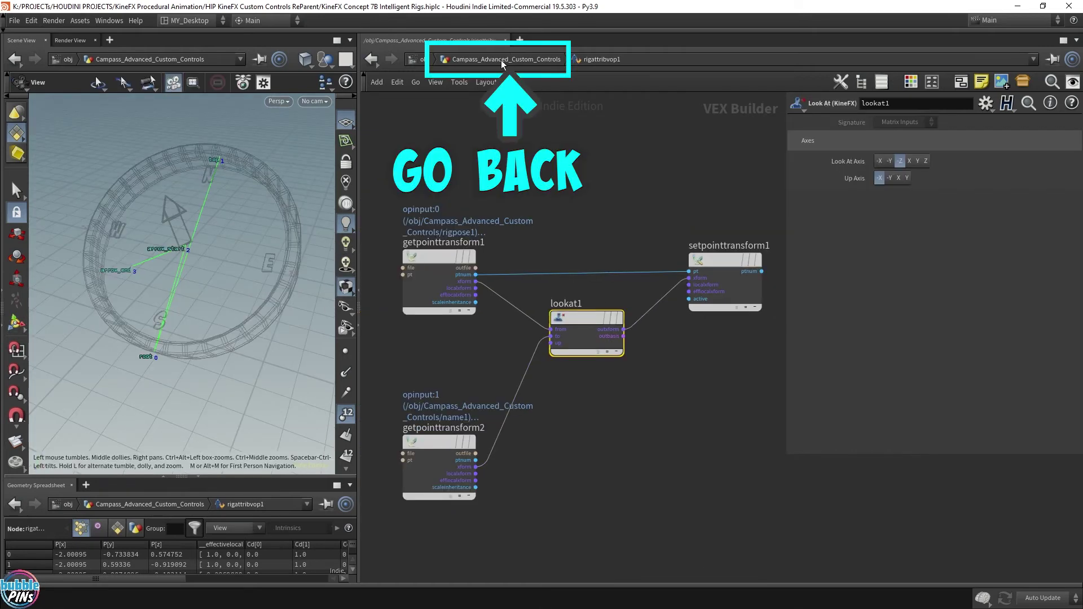
Back in the geometry network, wire the Rig Attribute VOP's output into the Joint Deform's third input in place of the Rig Pose.
{"action": "key", "text": "u"}
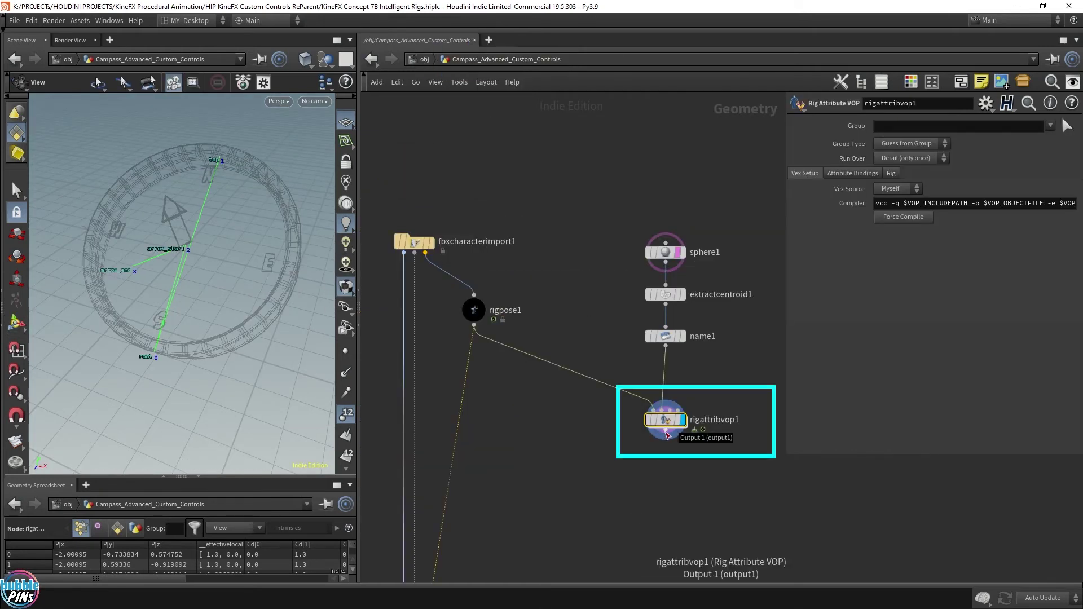
{"action": "scroll", "coordinate": [667, 435], "scroll_direction": "down", "scroll_amount": 4}
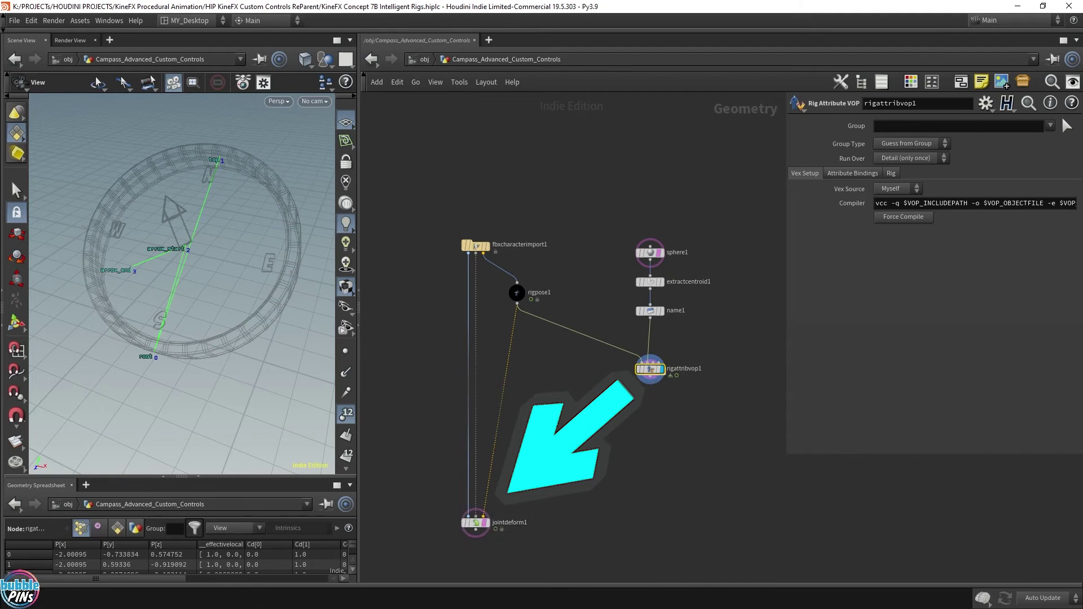
{"action": "left_click_drag", "start_coordinate": [649, 377], "coordinate": [496, 503]}
{"action": "left_click_drag", "start_coordinate": [242, 266], "coordinate": [196, 278]}
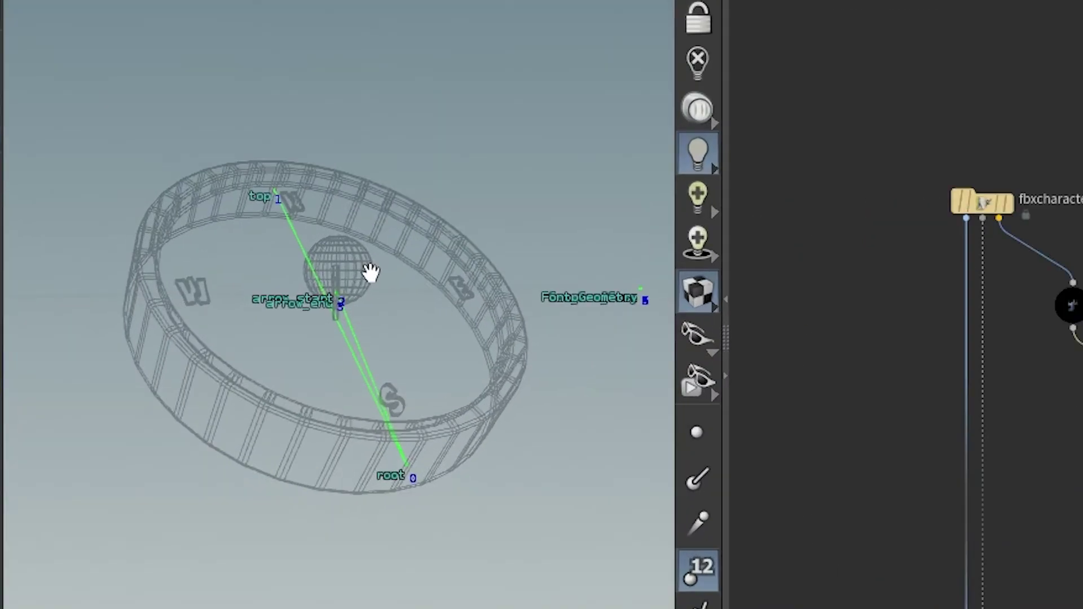
{"action": "left_click_drag", "start_coordinate": [419, 239], "coordinate": [665, 200]}
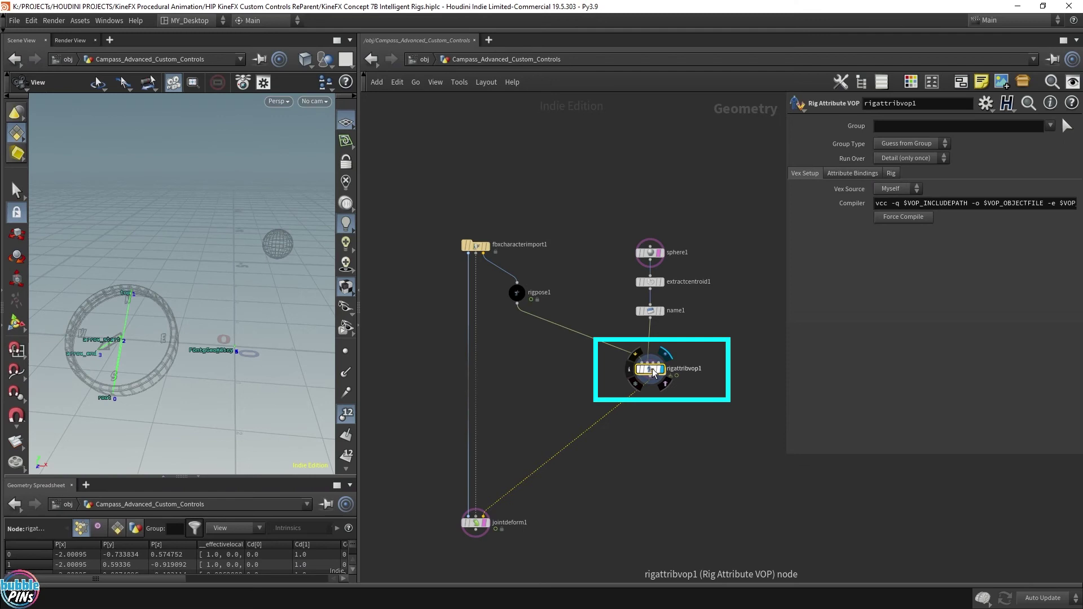
Set the Look At Axis to Z and the Up Axis to -Y on the Look At node inside the Rig Attribute VOP.
{"action": "double_click", "coordinate": [653, 368]}
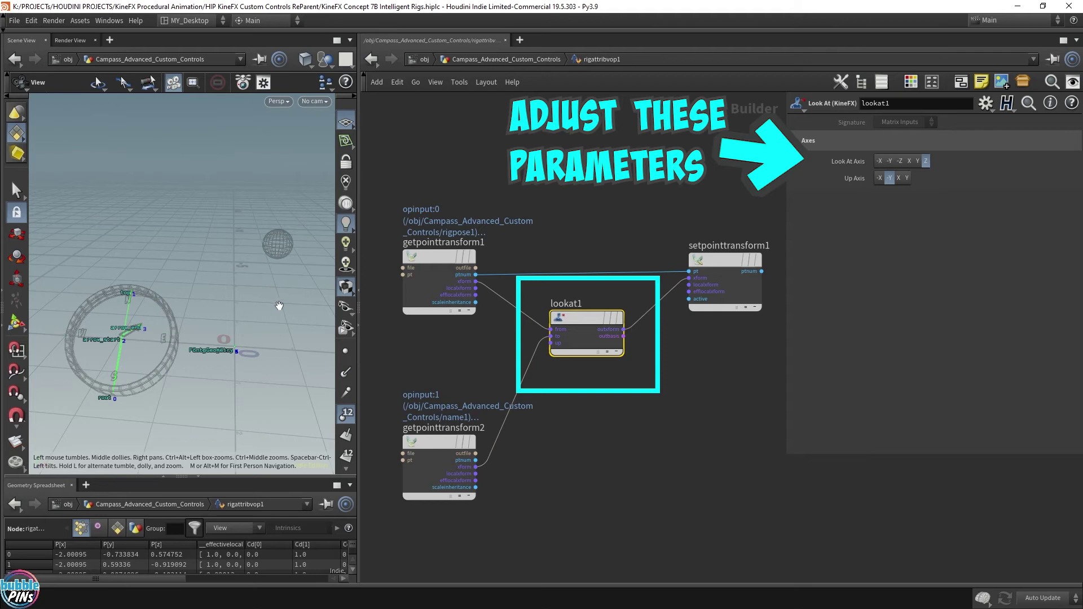
{"action": "left_click", "coordinate": [506, 59]}
Add a Visualize Rig node after the Rig Attribute VOP, colour it black, move it beside that node and display it.
{"action": "key", "text": "Tab"}
{"action": "type", "text": "visuali"}
{"action": "key", "text": "Return"}
{"action": "key", "text": "c"}
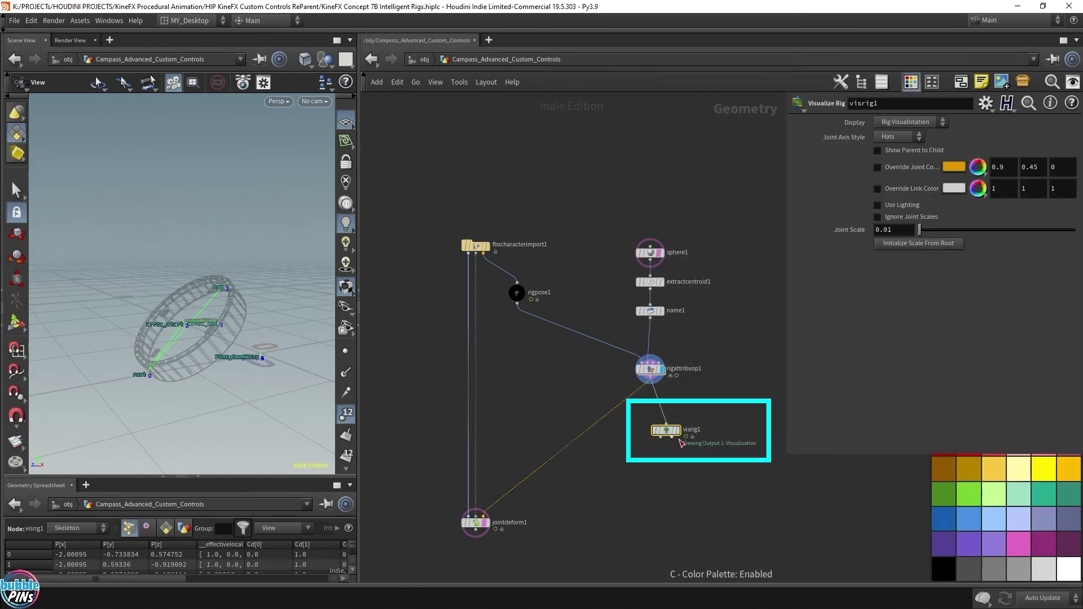
{"action": "left_click", "coordinate": [943, 568]}
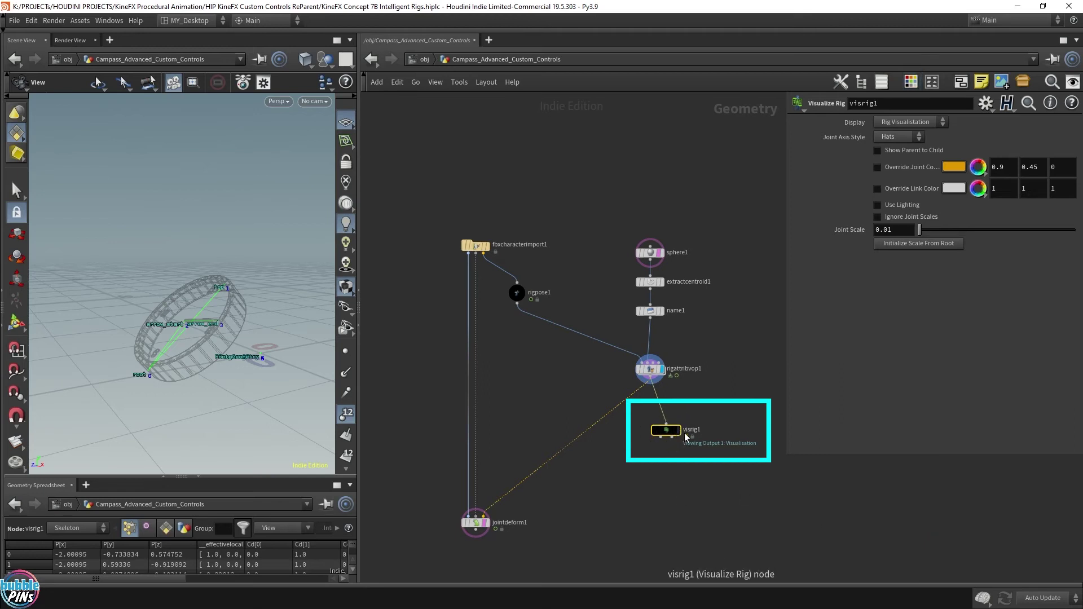
{"action": "left_click_drag", "start_coordinate": [666, 433], "coordinate": [707, 406]}
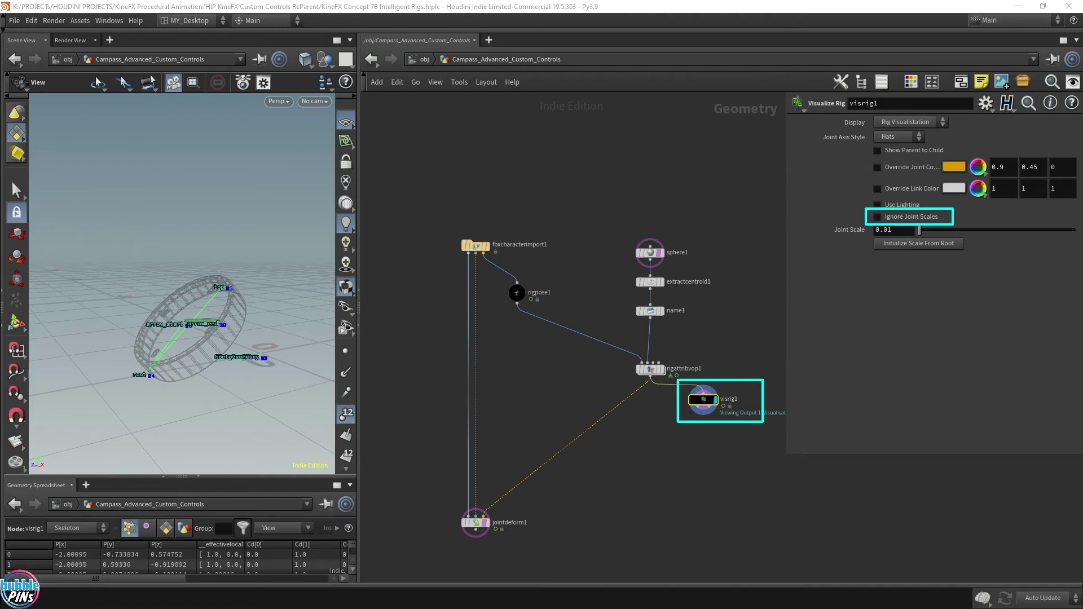
Enable Show Parent to Child and Ignore Joint Scales on the Visualize Rig node and set the joint scale to 0.11.
{"action": "left_click", "coordinate": [908, 151]}
{"action": "left_click", "coordinate": [896, 217]}
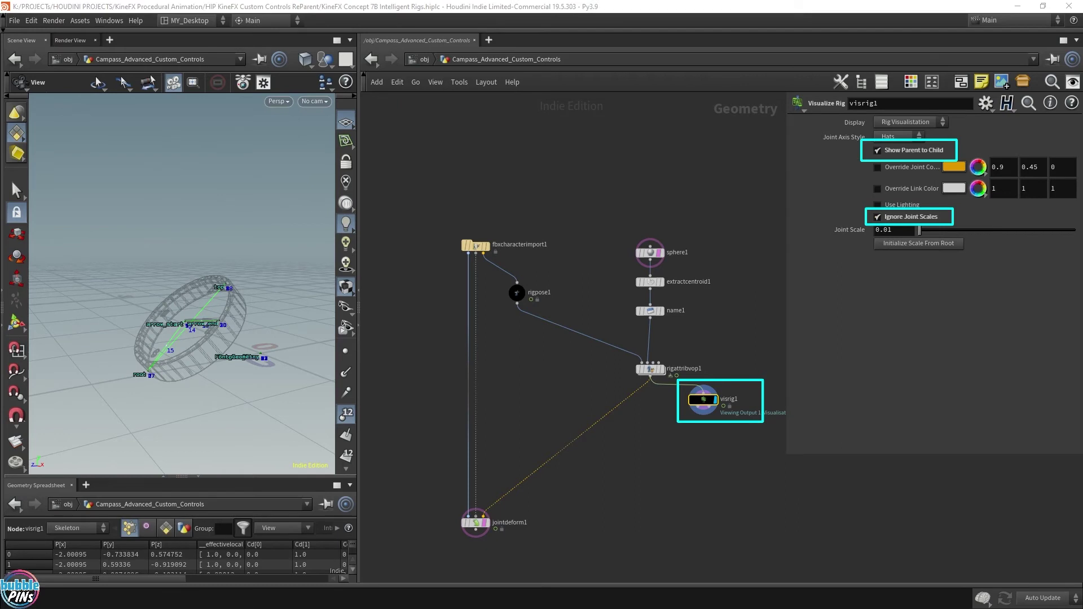
{"action": "left_click", "coordinate": [901, 231]}
{"action": "scroll", "coordinate": [901, 232], "scroll_direction": "up", "scroll_amount": 2}
{"action": "scroll", "coordinate": [902, 232], "scroll_direction": "down", "scroll_amount": 1}
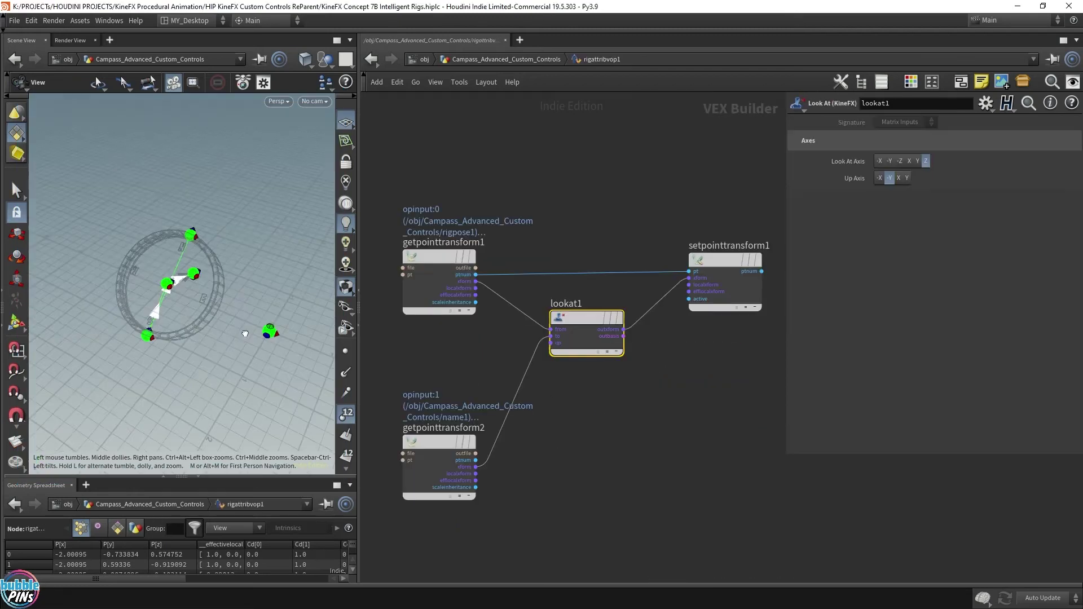
Check the needle's aim toward the sphere and turn off Show Parent to Child on the Visualize Rig node.
{"action": "left_click_drag", "start_coordinate": [243, 334], "coordinate": [187, 276]}
{"action": "left_click_drag", "start_coordinate": [635, 386], "coordinate": [574, 325]}
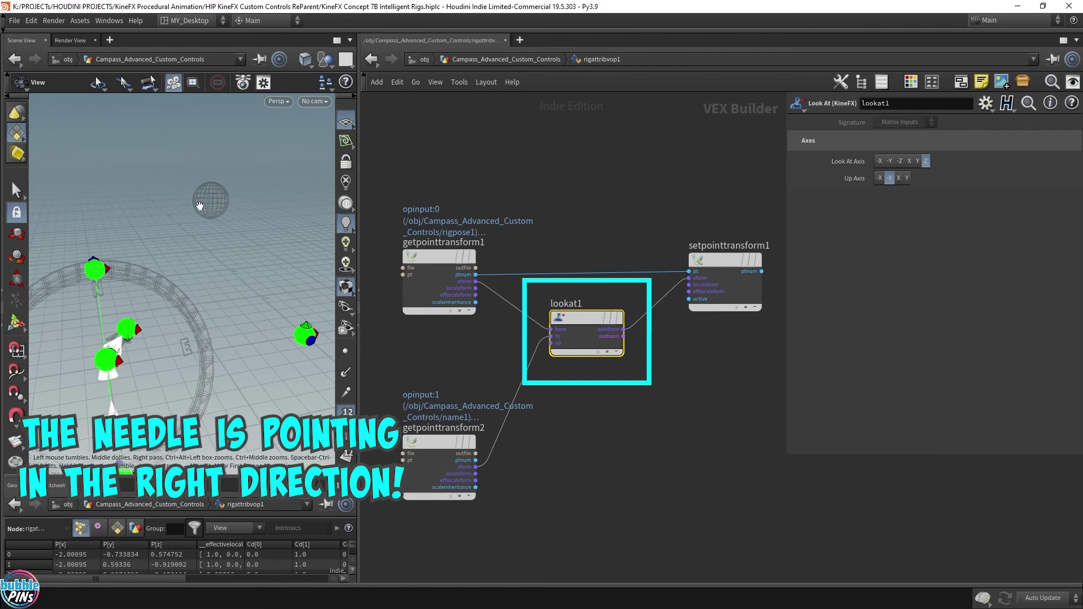
{"action": "left_click_drag", "start_coordinate": [202, 202], "coordinate": [149, 361]}
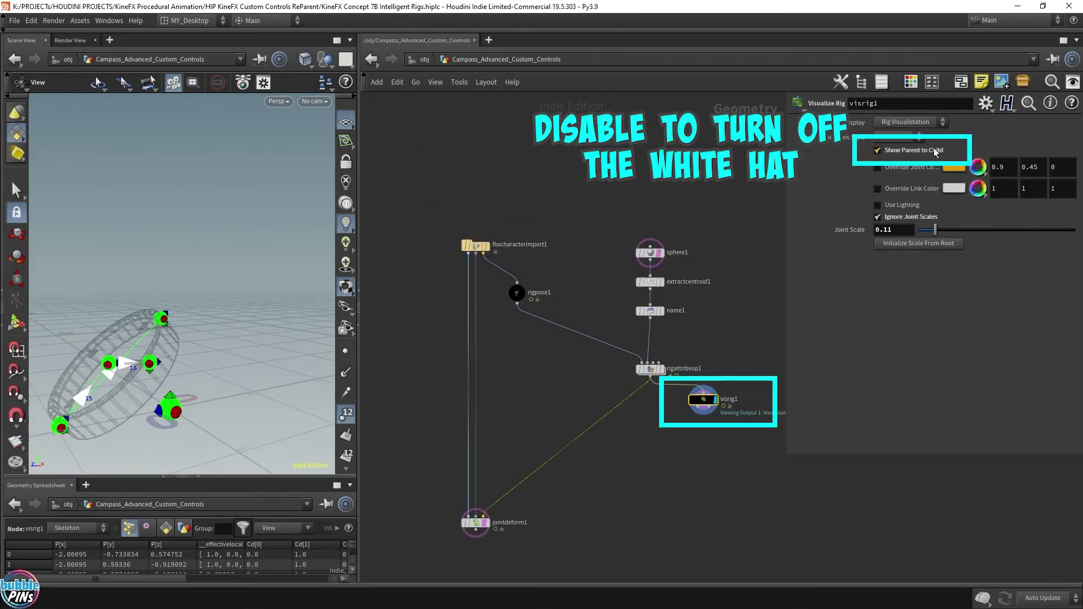
{"action": "left_click", "coordinate": [892, 156]}
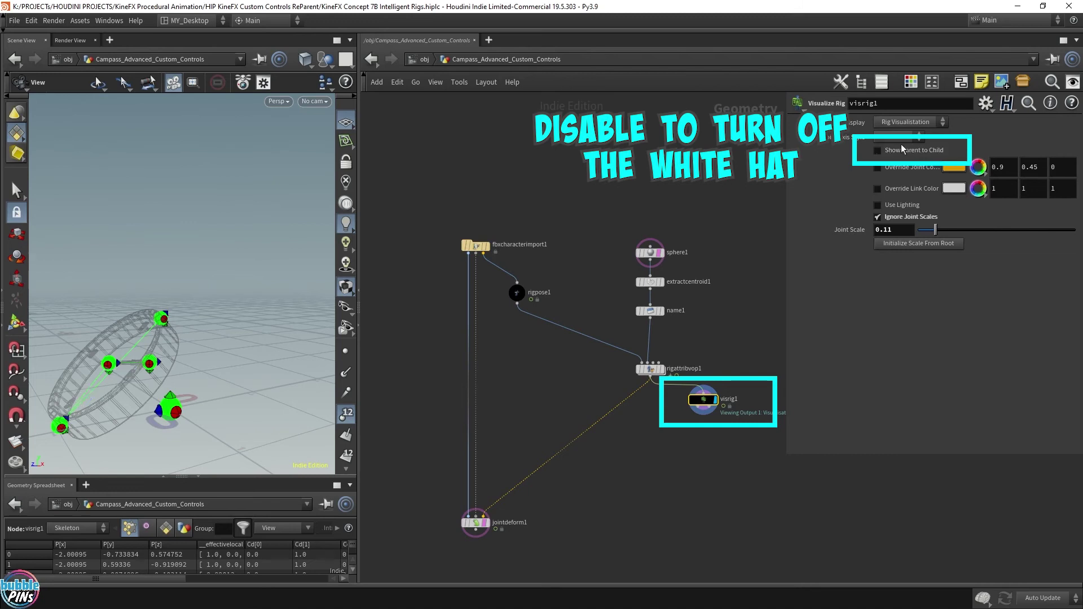
Set the Up Axis to Y on the Look At node inside the Rig Attribute VOP and inspect the needle's joint orientation.
{"action": "double_click", "coordinate": [650, 369]}
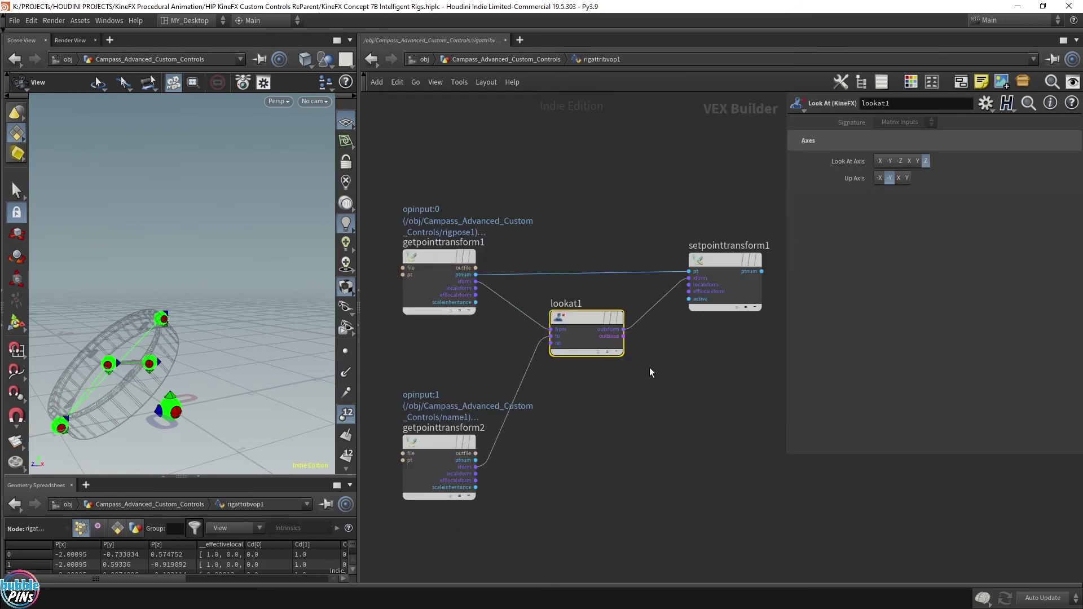
{"action": "left_click_drag", "start_coordinate": [121, 257], "coordinate": [114, 334]}
{"action": "scroll", "coordinate": [182, 269], "scroll_direction": "up", "scroll_amount": 4}
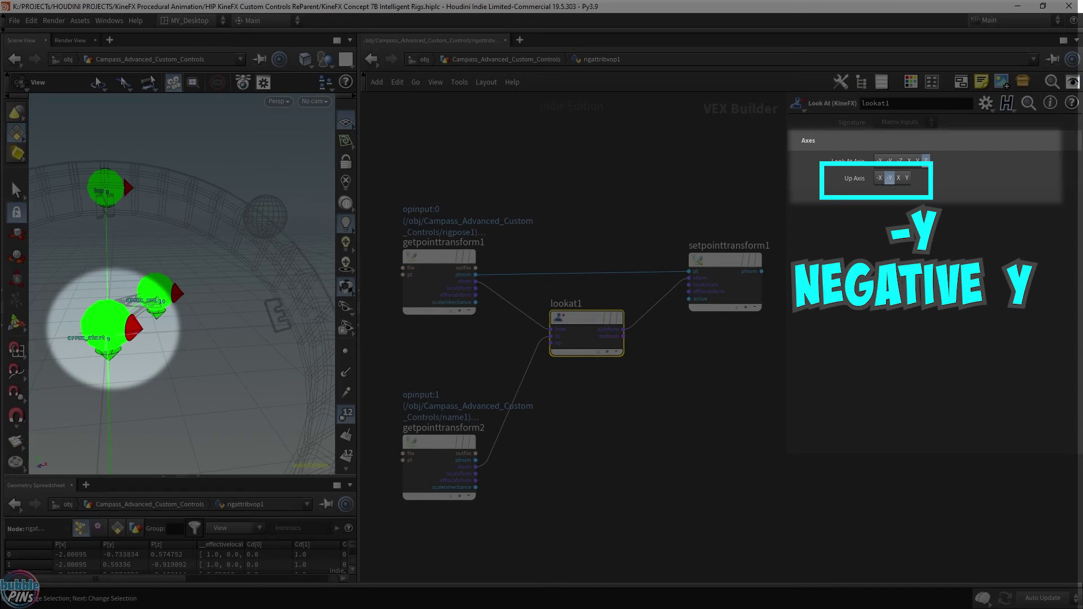
{"action": "left_click", "coordinate": [908, 178]}
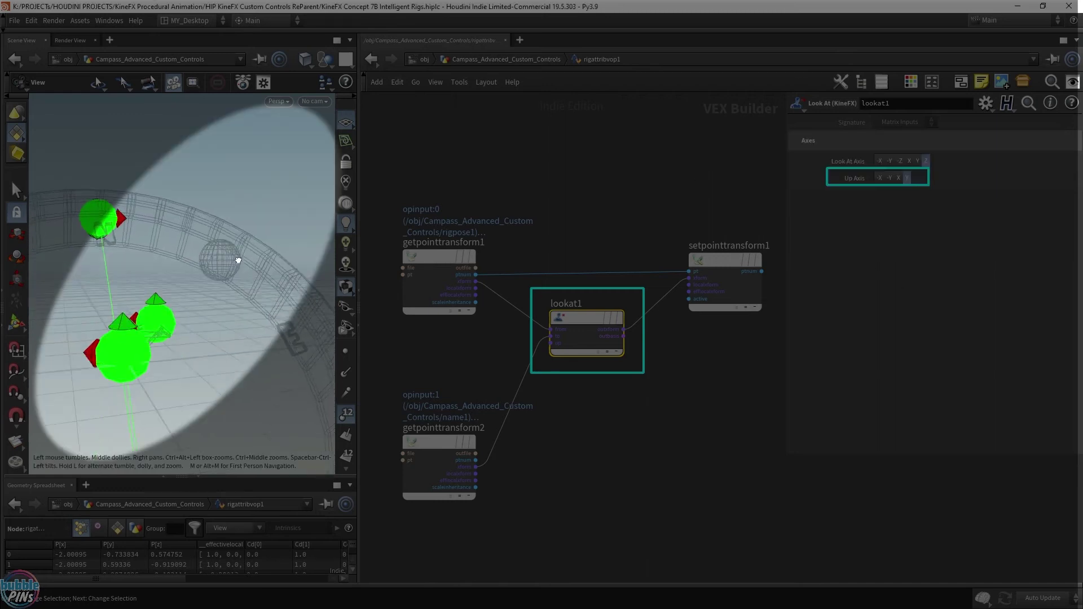
{"action": "left_click_drag", "start_coordinate": [292, 181], "coordinate": [270, 208]}
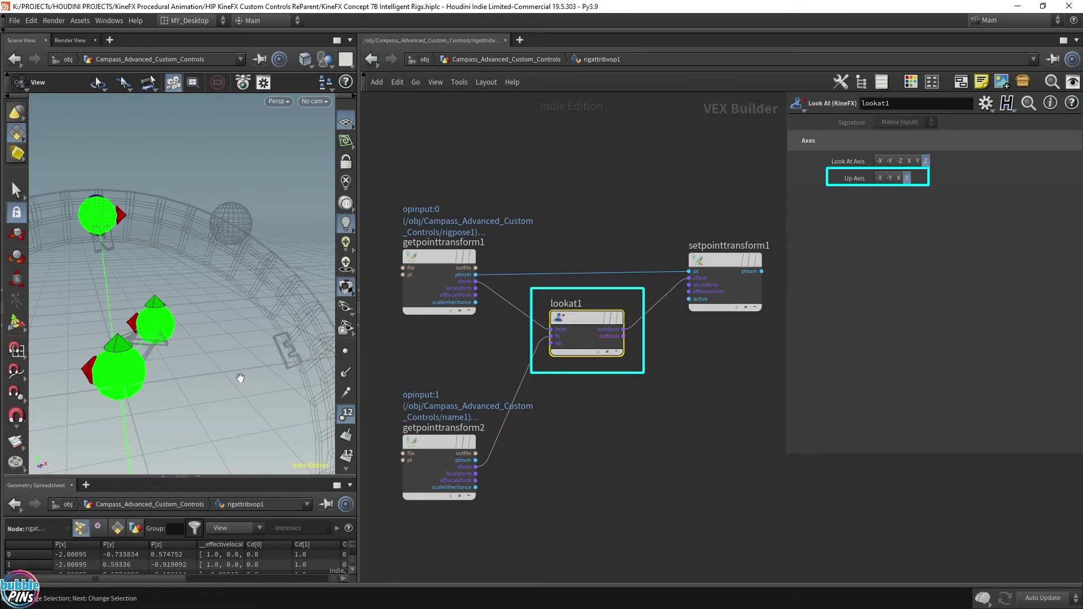
Switch the Look At node's Up Axis between -Y and Y to compare the needle orientation, ending on Y.
{"action": "left_click", "coordinate": [890, 178]}
{"action": "left_click", "coordinate": [907, 178]}
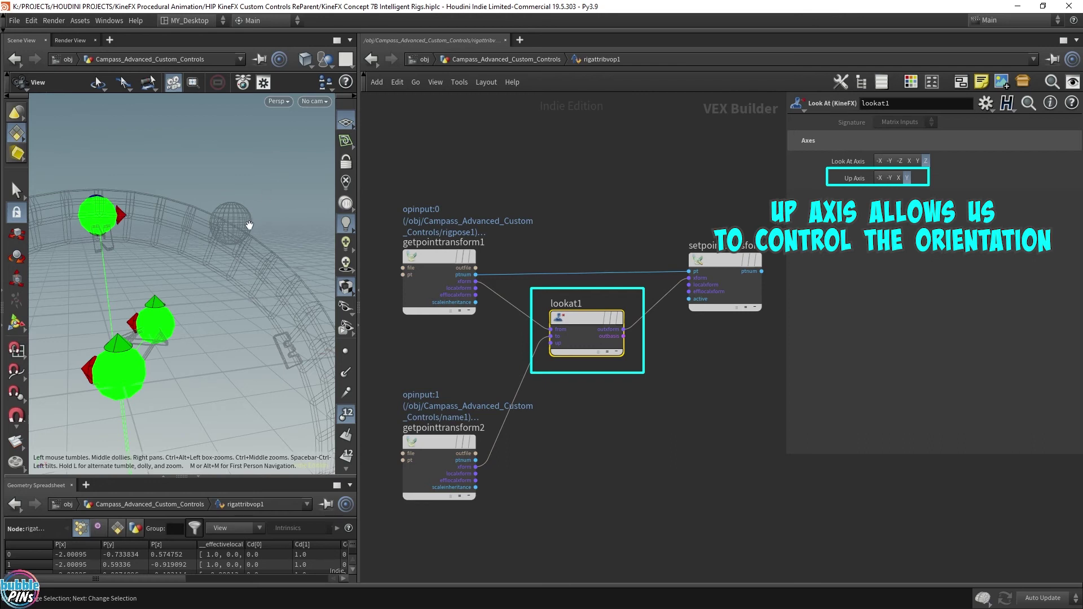
{"action": "left_click", "coordinate": [891, 179]}
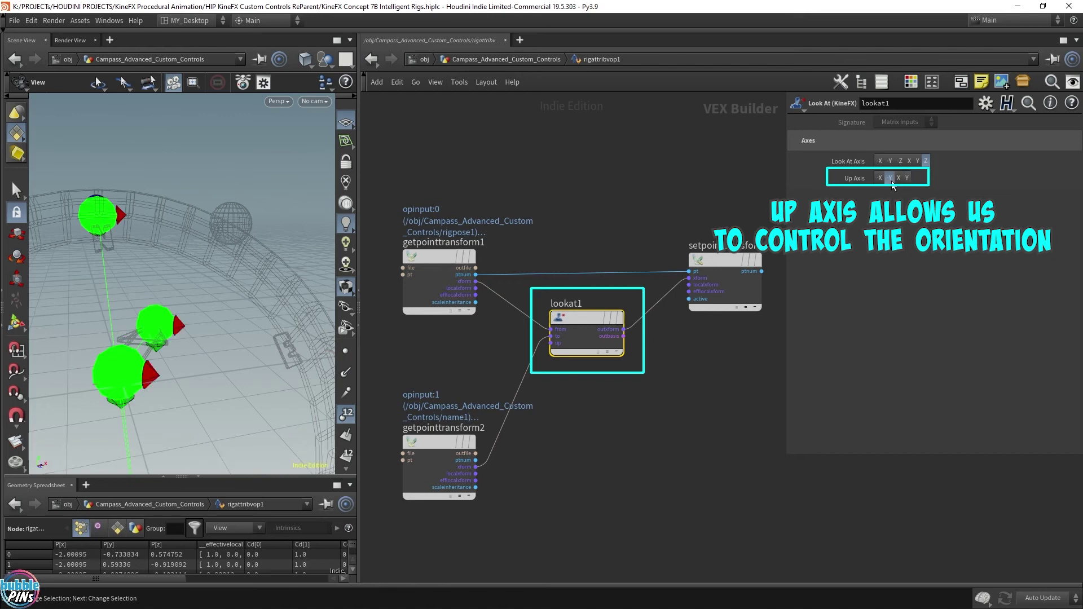
{"action": "left_click", "coordinate": [908, 179]}
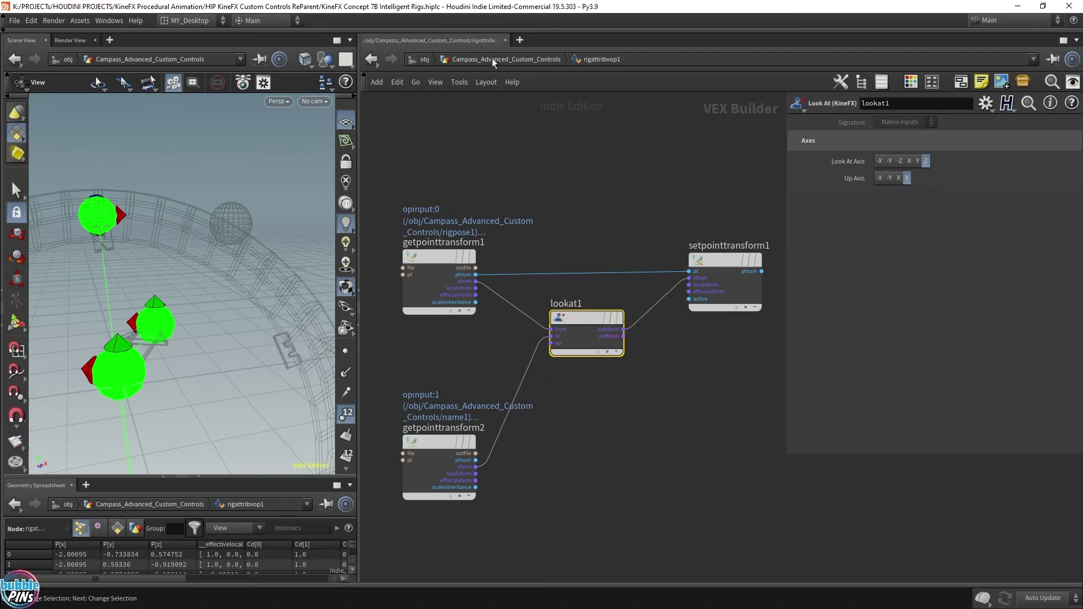
Return to the compass geometry network and display the Joint Deform node's shaded result.
{"action": "left_click_drag", "start_coordinate": [209, 186], "coordinate": [179, 258]}
{"action": "scroll", "coordinate": [179, 259], "scroll_direction": "down", "scroll_amount": 8}
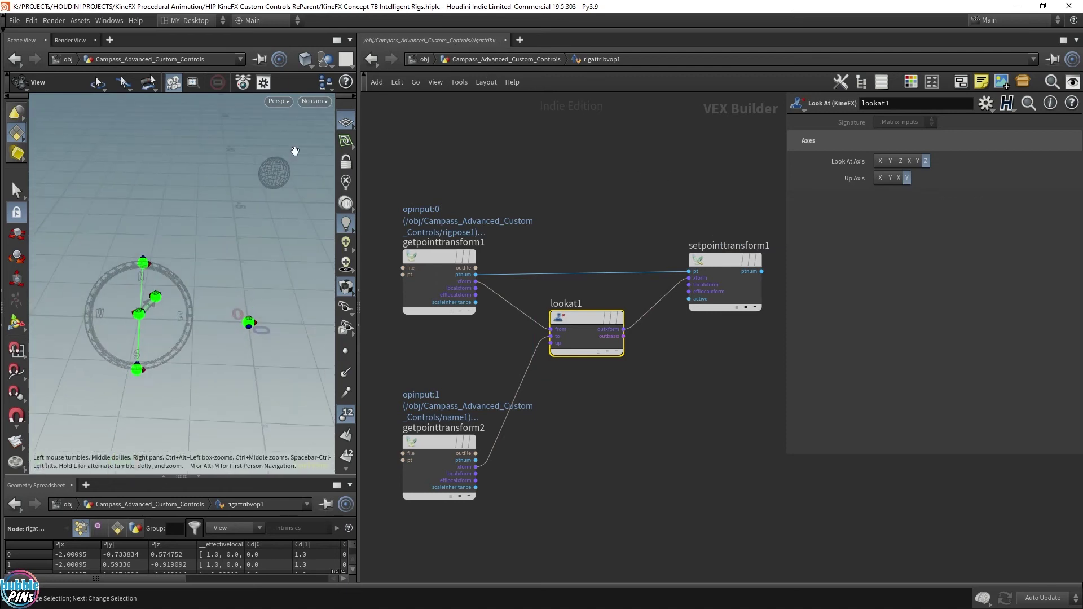
{"action": "left_click", "coordinate": [520, 60]}
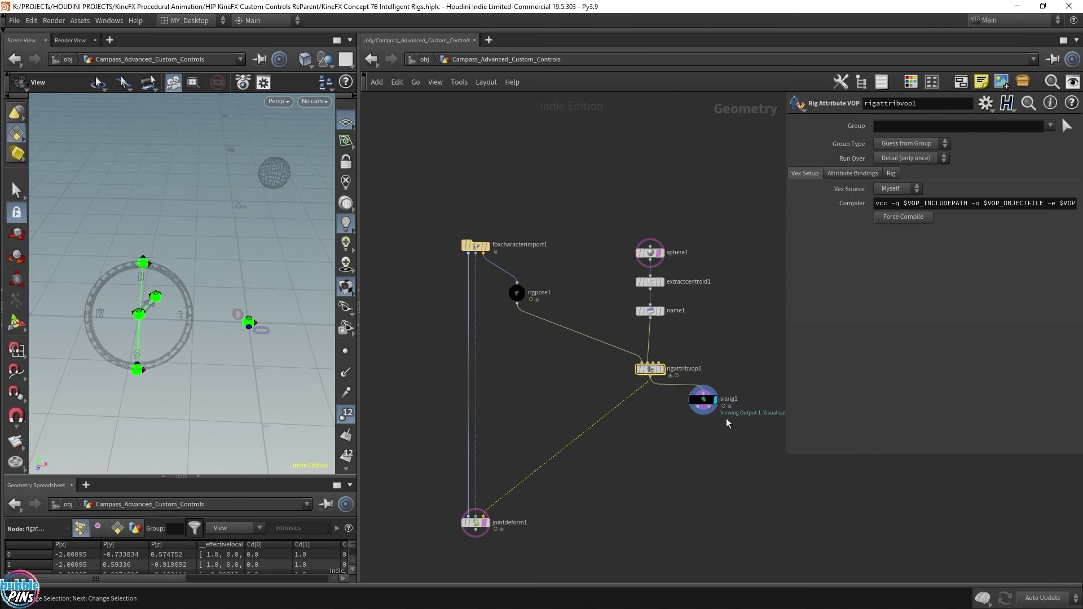
{"action": "left_click", "coordinate": [484, 526]}
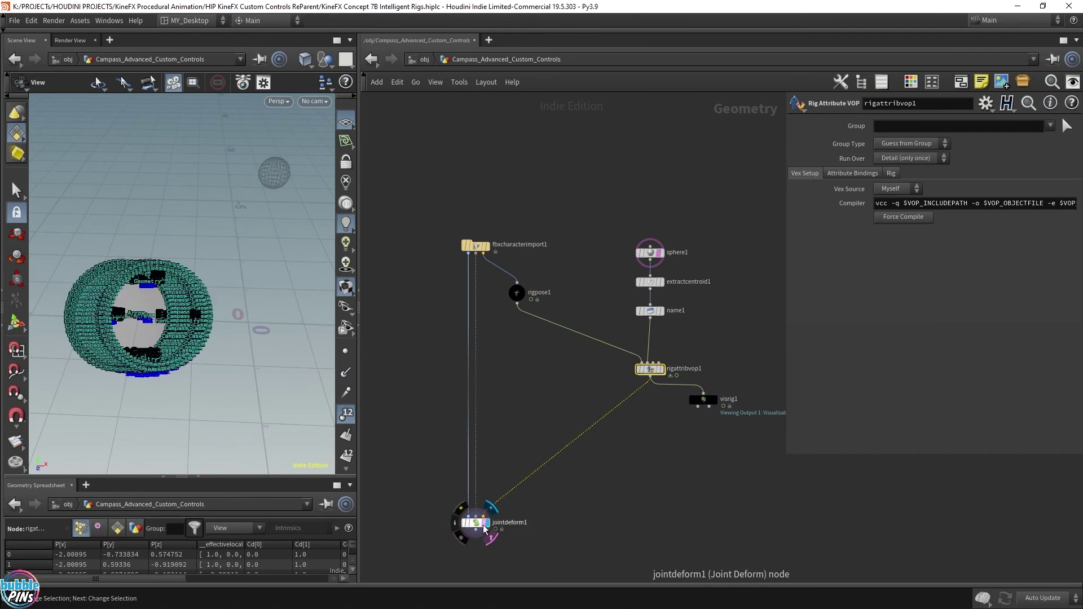
{"action": "left_click_drag", "start_coordinate": [179, 269], "coordinate": [248, 257]}
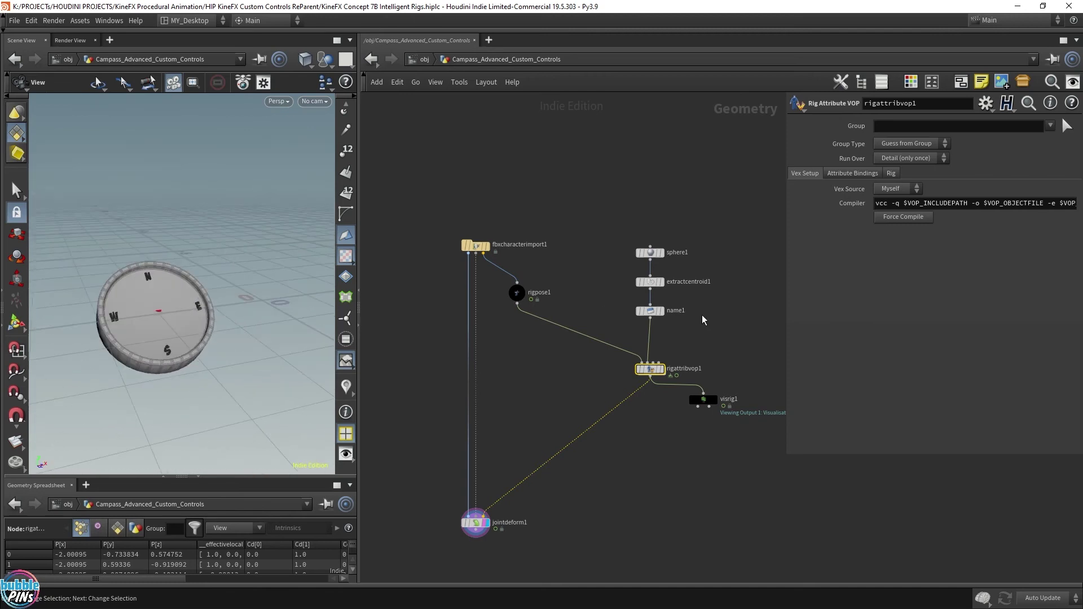
Show the sphere control as a template alongside the shaded compass.
{"action": "left_click", "coordinate": [660, 254]}
{"action": "left_click_drag", "start_coordinate": [232, 294], "coordinate": [188, 321]}
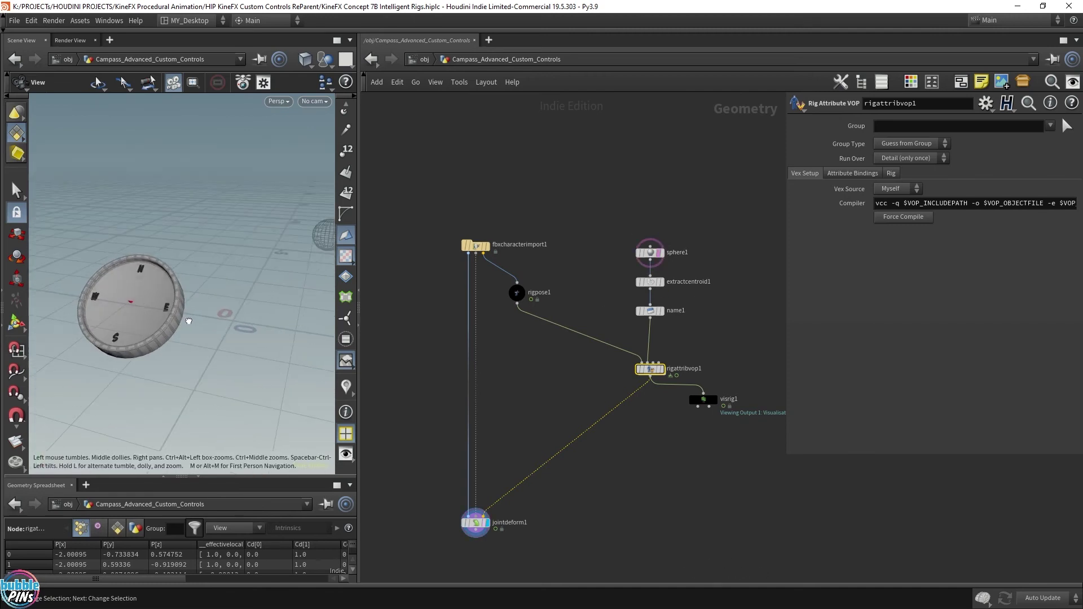
{"action": "key", "text": "w"}
{"action": "left_click_drag", "start_coordinate": [185, 291], "coordinate": [204, 322]}
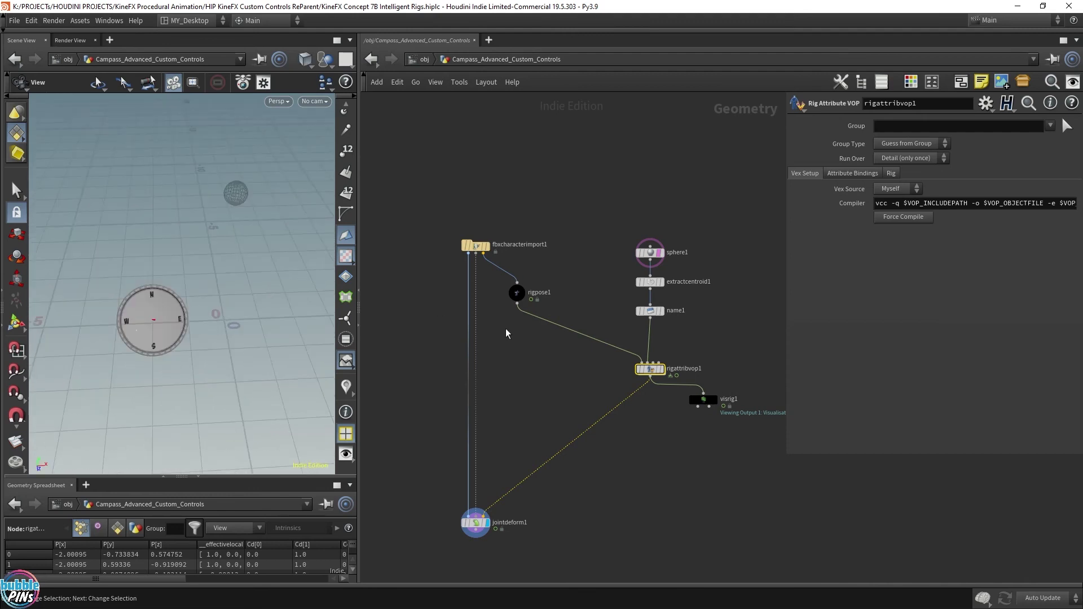
Using the Rig Pose node's handles, move the root joint to about -1.0, 2.66, 3.61 to test the needle's aim.
{"action": "left_click", "coordinate": [517, 293]}
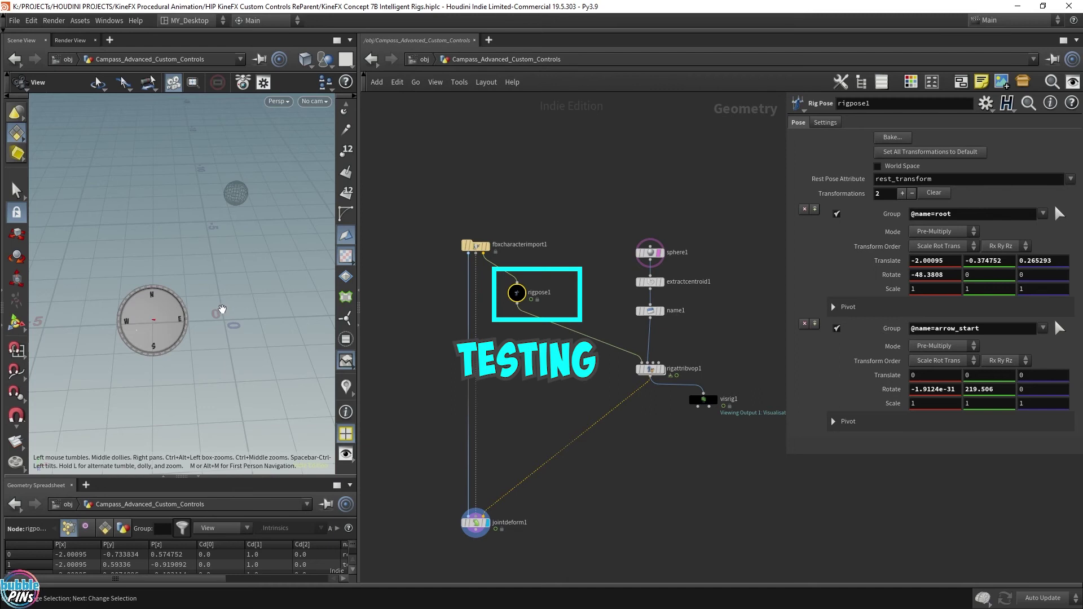
{"action": "key", "text": "Return"}
{"action": "left_click", "coordinate": [155, 357]}
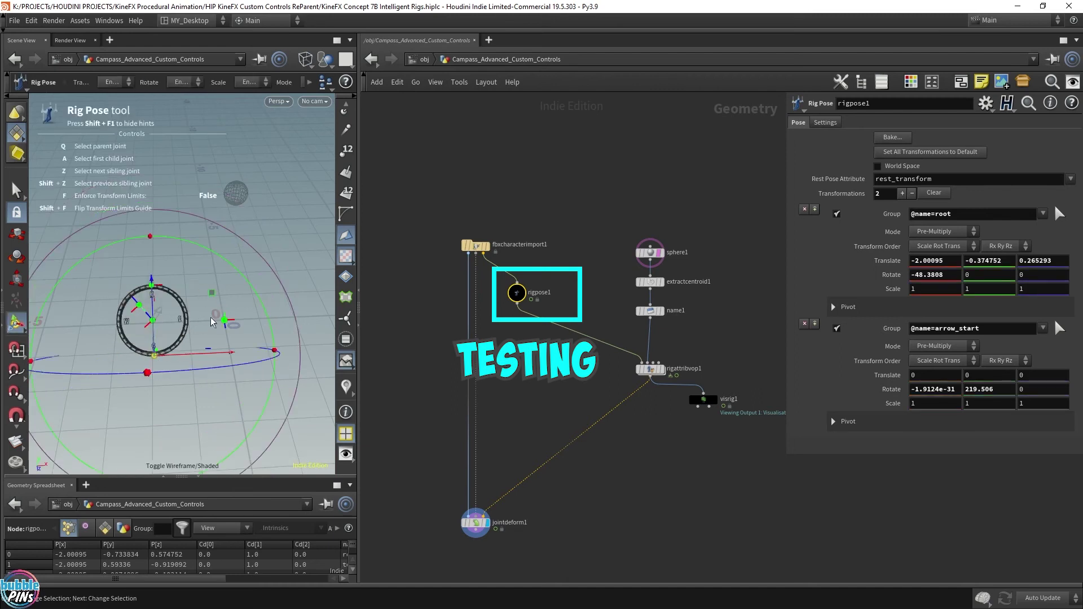
{"action": "key", "text": "space"}
{"action": "right_click_drag", "start_coordinate": [236, 281], "coordinate": [222, 299]}
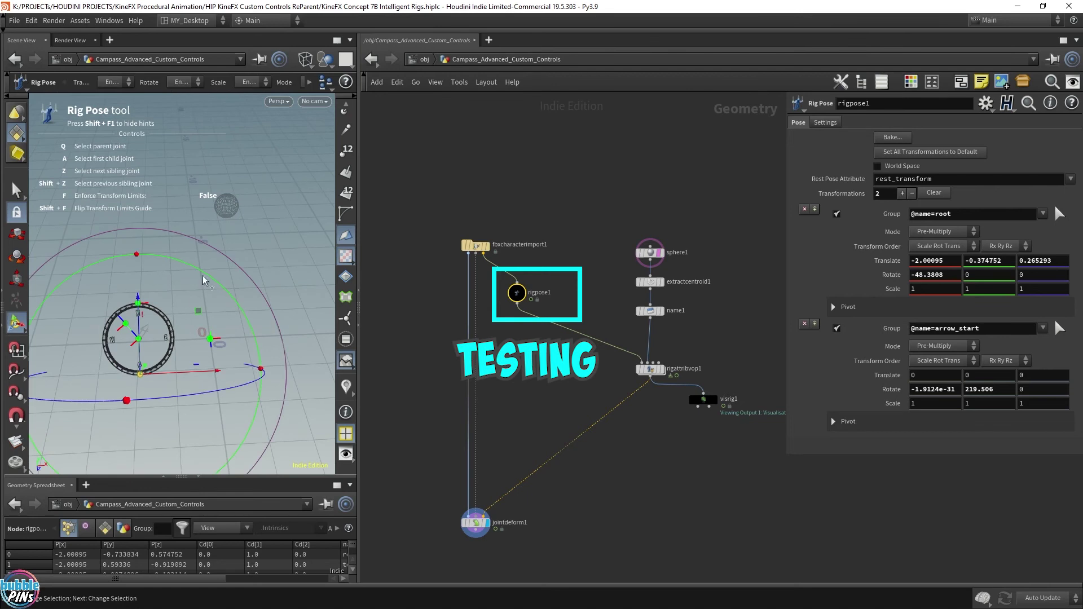
{"action": "left_click_drag", "start_coordinate": [140, 357], "coordinate": [283, 371]}
{"action": "left_click_drag", "start_coordinate": [371, 415], "coordinate": [237, 161]}
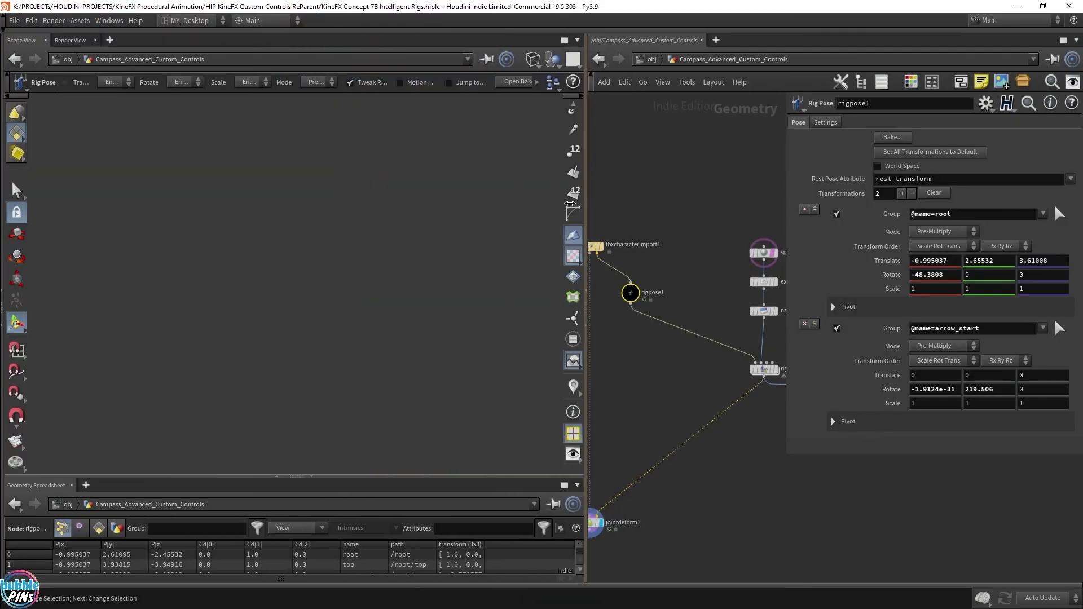
Move and rotate the root joint around the sphere, ending at about translate 2.08, 1.53, 0.70 and rotate -47.8, 8.6, 7.7.
{"action": "left_click_drag", "start_coordinate": [570, 203], "coordinate": [519, 237]}
{"action": "middle_click_drag", "start_coordinate": [310, 198], "coordinate": [301, 263], "text": "alt"}
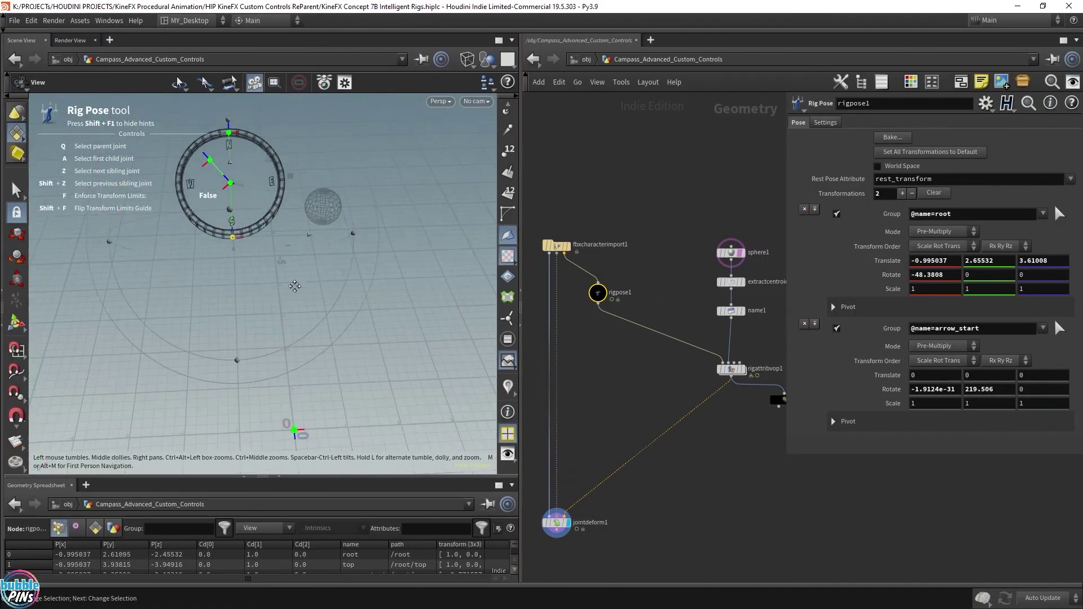
{"action": "middle_click_drag", "start_coordinate": [300, 263], "coordinate": [276, 291], "text": "alt"}
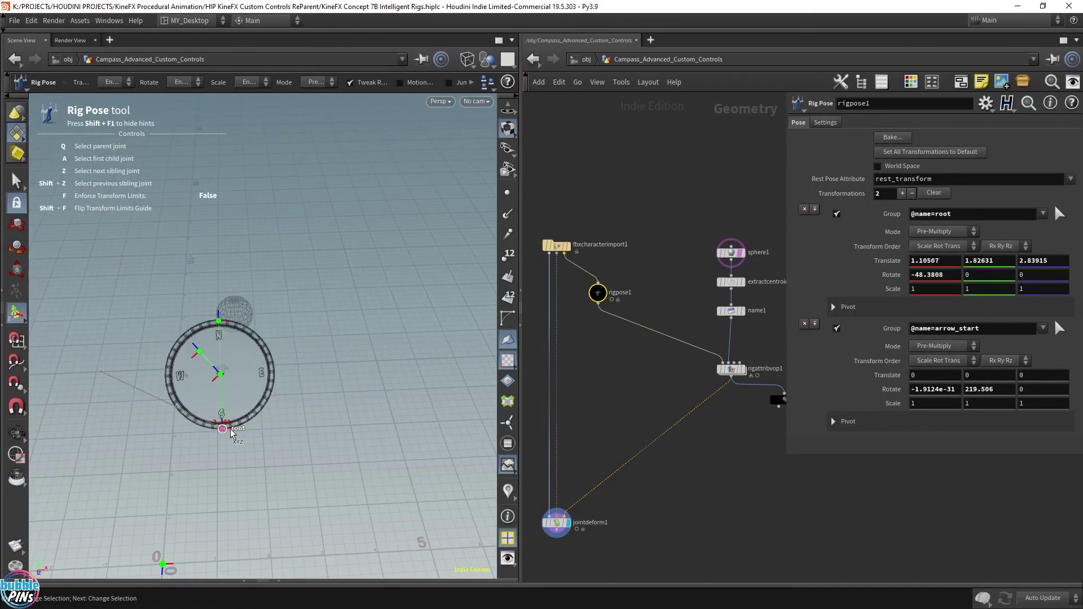
{"action": "left_click_drag", "start_coordinate": [231, 433], "coordinate": [415, 352]}
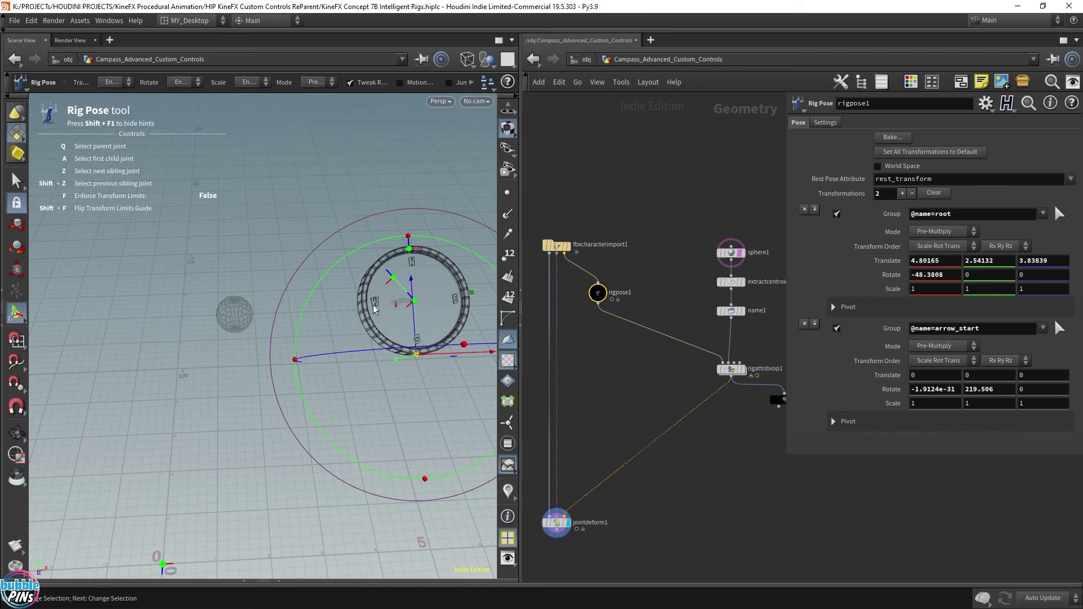
{"action": "left_click_drag", "start_coordinate": [365, 351], "coordinate": [228, 456]}
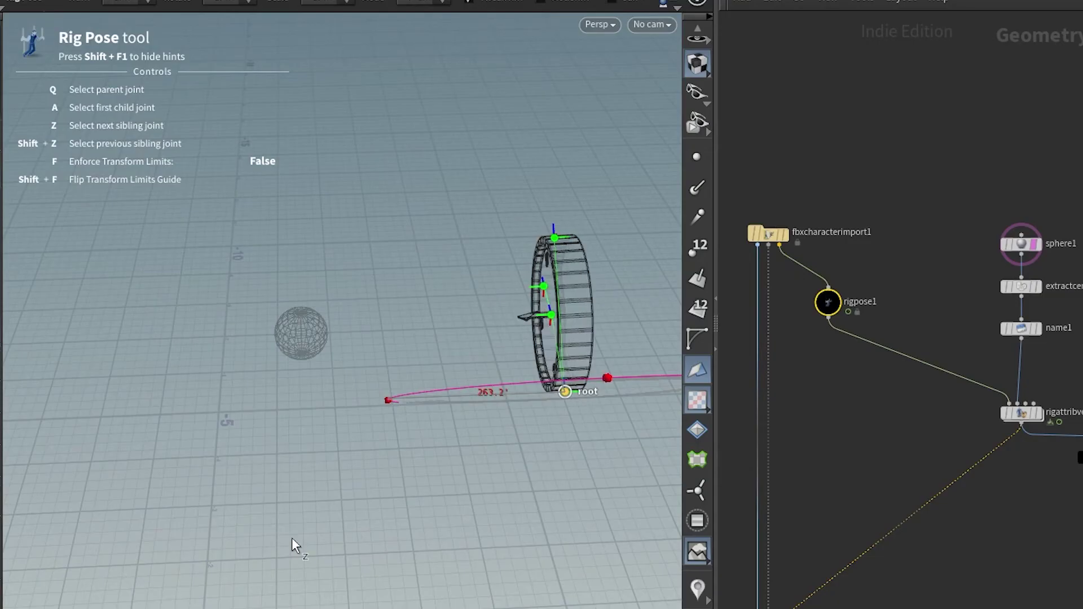
{"action": "left_click_drag", "start_coordinate": [292, 539], "coordinate": [692, 439]}
{"action": "left_click_drag", "start_coordinate": [565, 394], "coordinate": [439, 595]}
{"action": "left_click_drag", "start_coordinate": [510, 397], "coordinate": [536, 254], "text": "alt"}
{"action": "mouse_move", "coordinate": [483, 549]}
{"action": "left_mouse_down"}
{"action": "mouse_move", "coordinate": [389, 608]}
{"action": "mouse_move", "coordinate": [592, 578]}
{"action": "mouse_move", "coordinate": [374, 568]}
{"action": "mouse_move", "coordinate": [491, 564]}
{"action": "left_mouse_up"}
{"action": "left_click_drag", "start_coordinate": [489, 435], "coordinate": [442, 507], "text": "alt"}
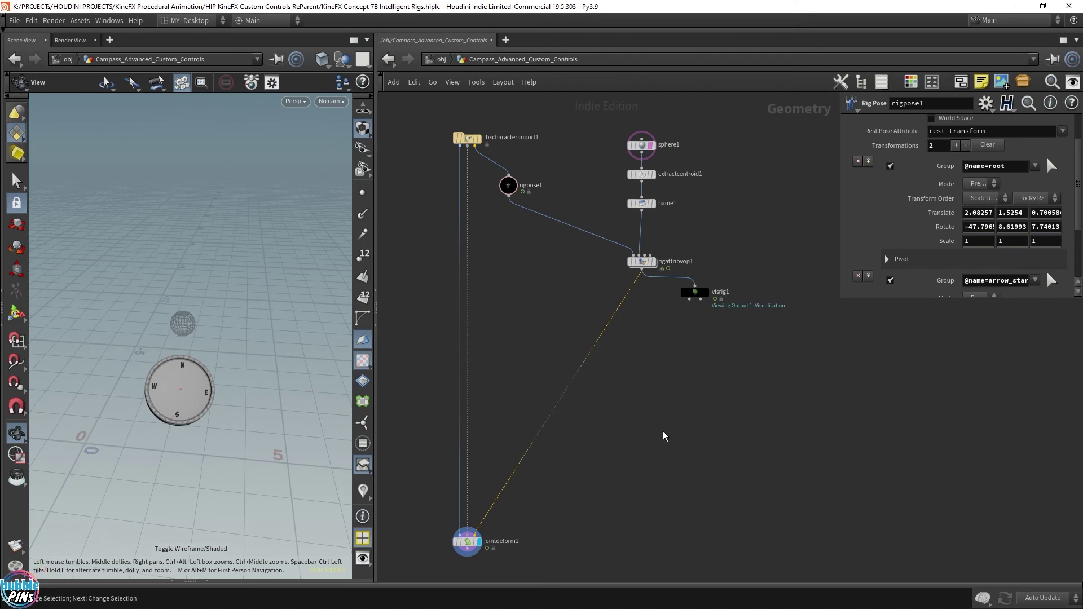
Add a Configure Joints node below the Rig Pose node.
{"action": "key", "text": "Tab"}
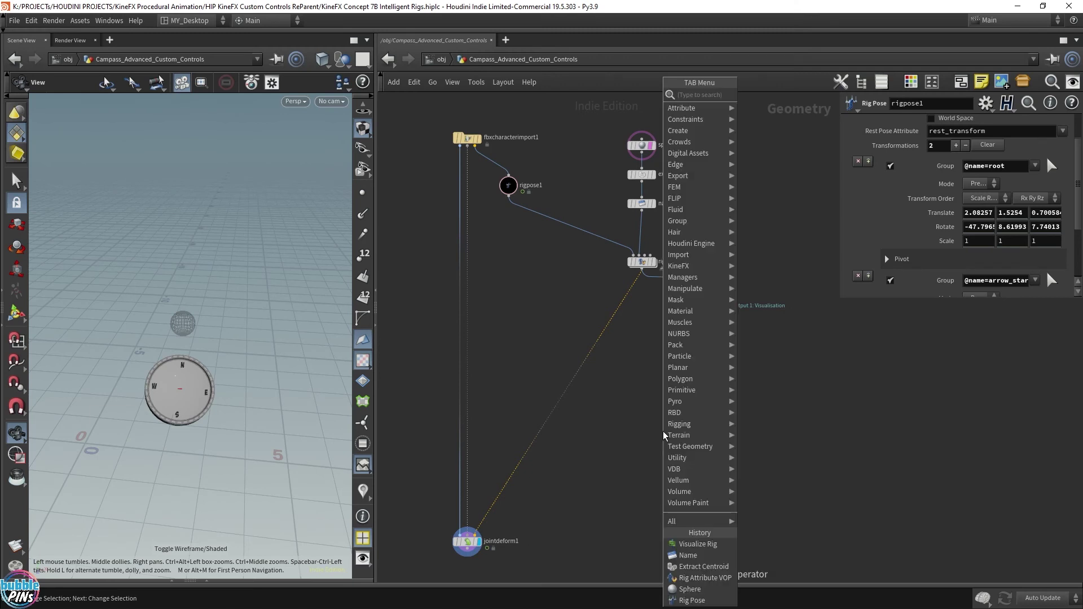
{"action": "type", "text": "configu join"}
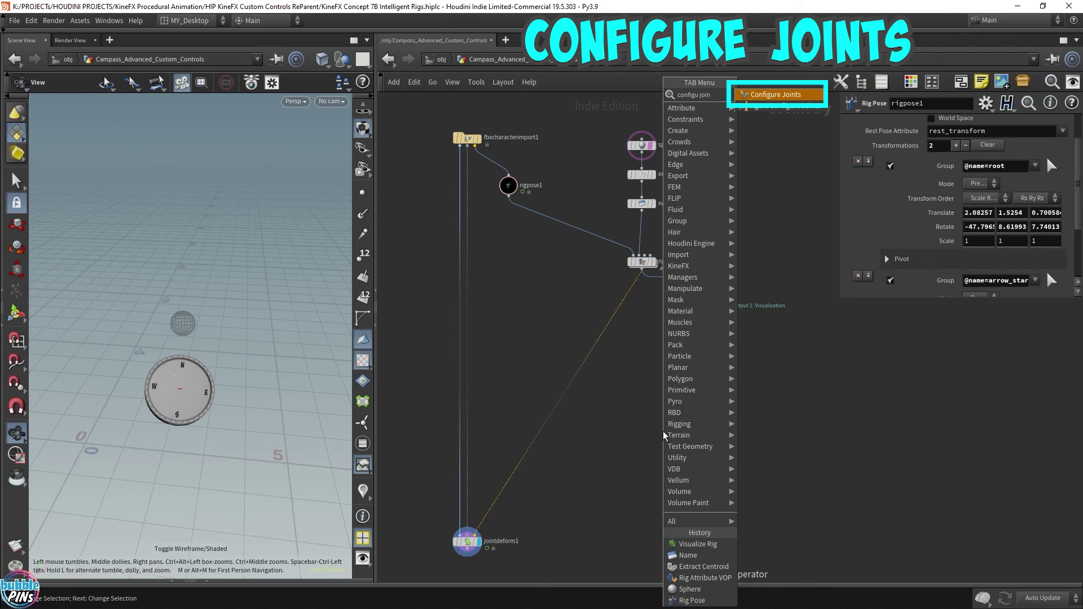
{"action": "key", "text": "Return"}
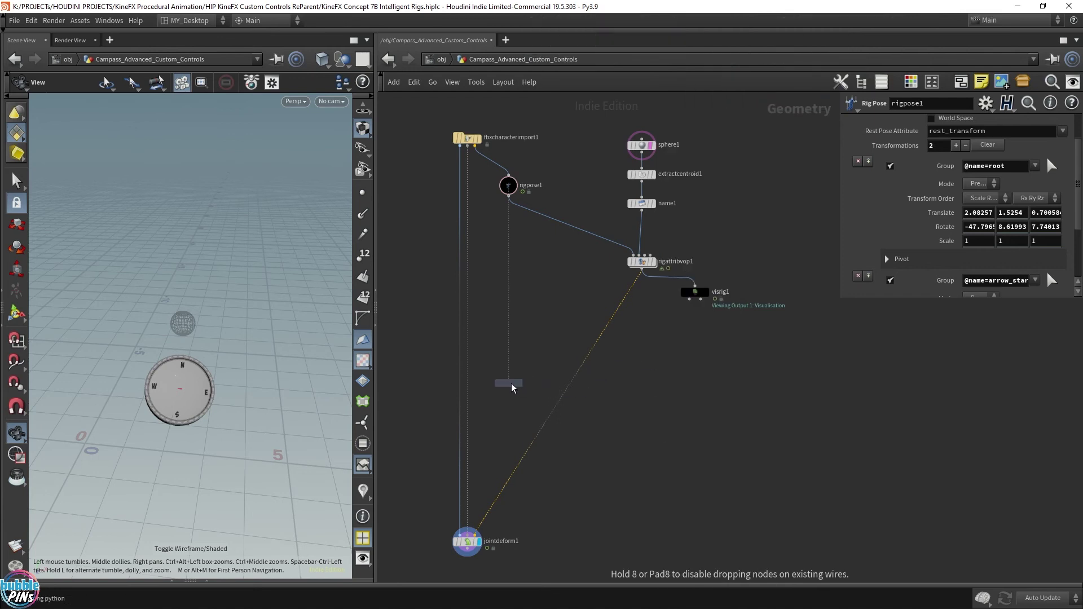
{"action": "left_click", "coordinate": [511, 388]}
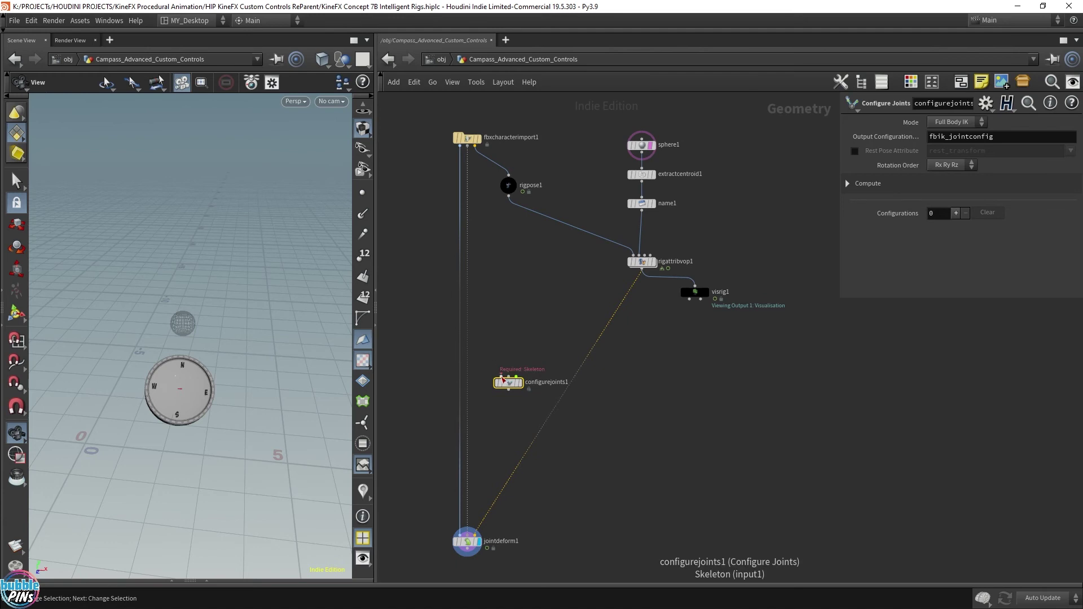
Compare the skeletons from the Rig Attribute VOP and Rig Pose nodes as sources for the Configure Joints skeleton input.
{"action": "scroll", "coordinate": [502, 379], "scroll_direction": "up", "scroll_amount": 5}
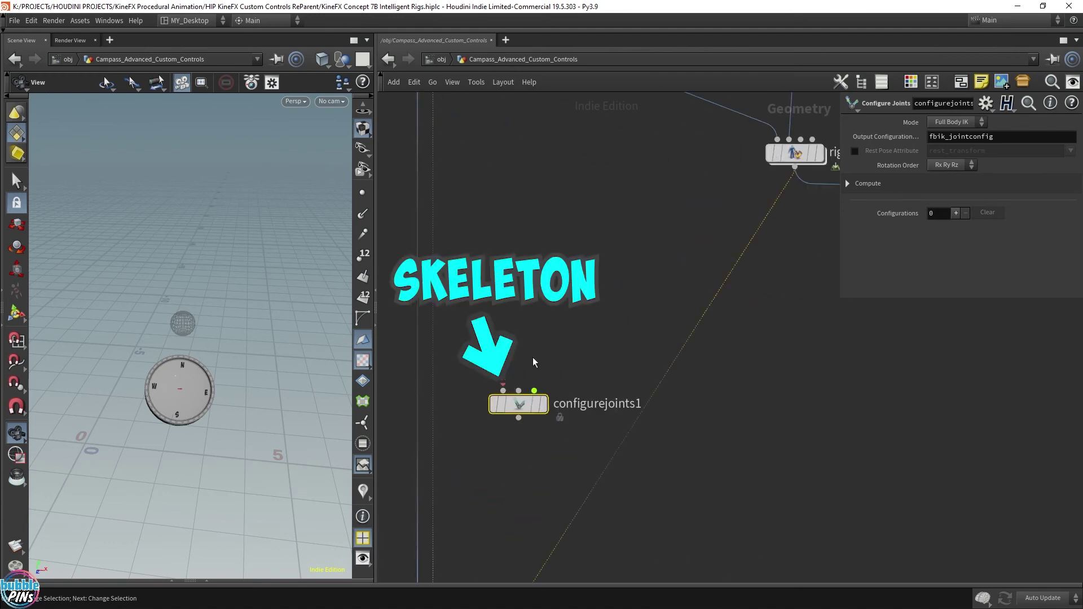
{"action": "scroll", "coordinate": [519, 383], "scroll_direction": "up", "scroll_amount": 1}
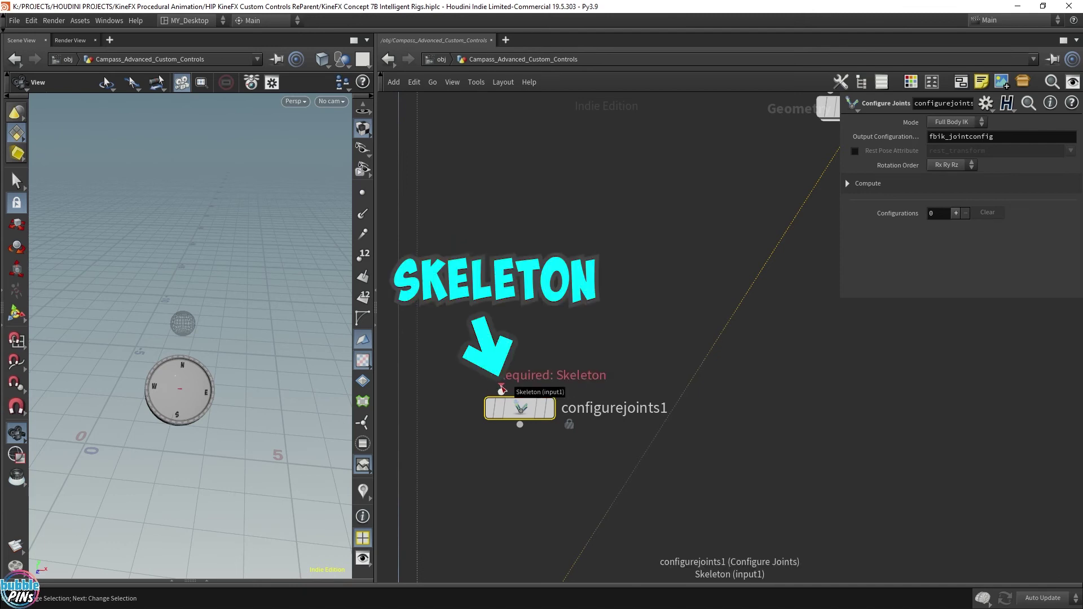
{"action": "scroll", "coordinate": [501, 388], "scroll_direction": "down", "scroll_amount": 5}
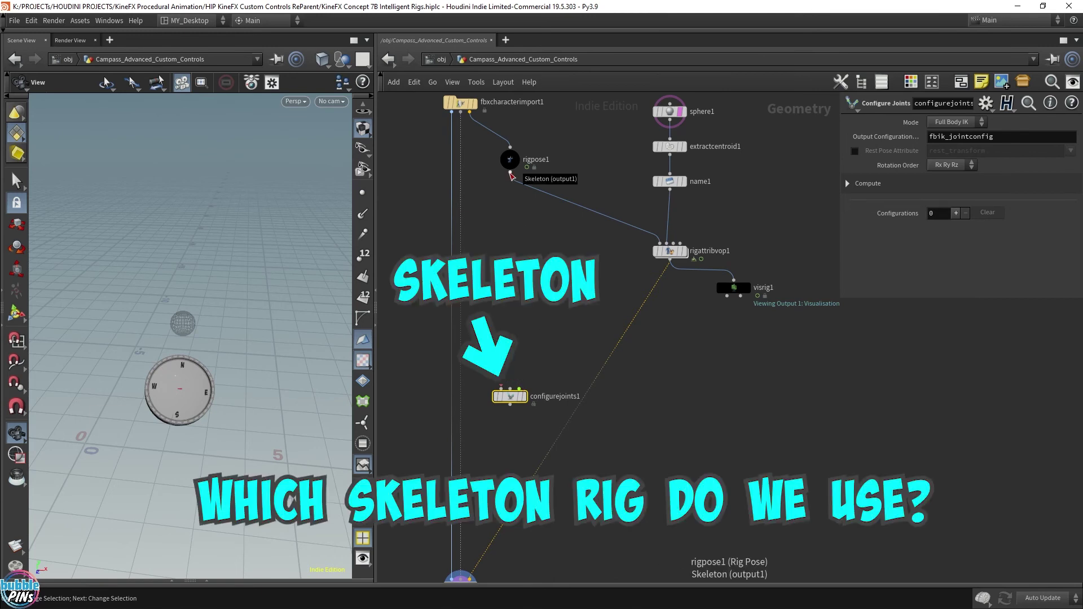
{"action": "left_click", "coordinate": [683, 251]}
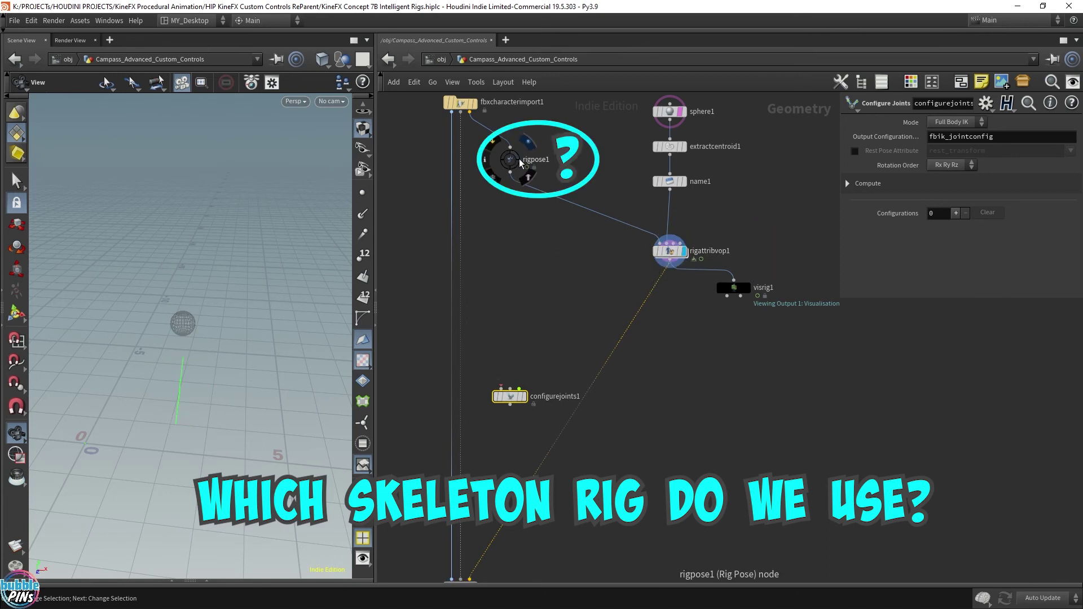
{"action": "left_click", "coordinate": [564, 398]}
{"action": "left_click", "coordinate": [537, 333]}
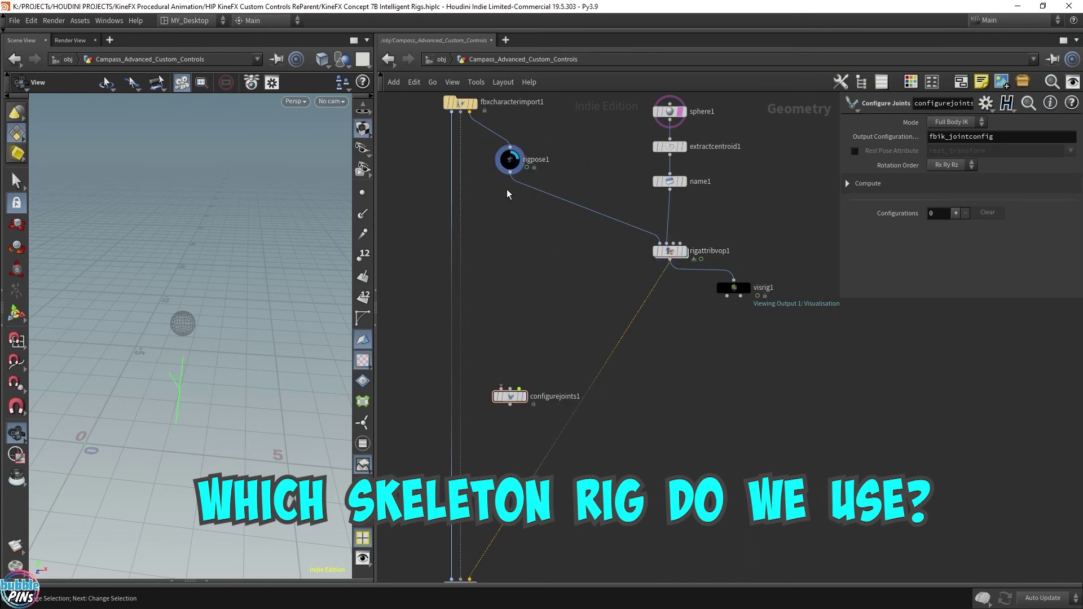
{"action": "mouse_move", "coordinate": [510, 160]}
{"action": "left_mouse_down"}
{"action": "mouse_move", "coordinate": [519, 181]}
{"action": "mouse_move", "coordinate": [510, 173]}
{"action": "left_mouse_up"}
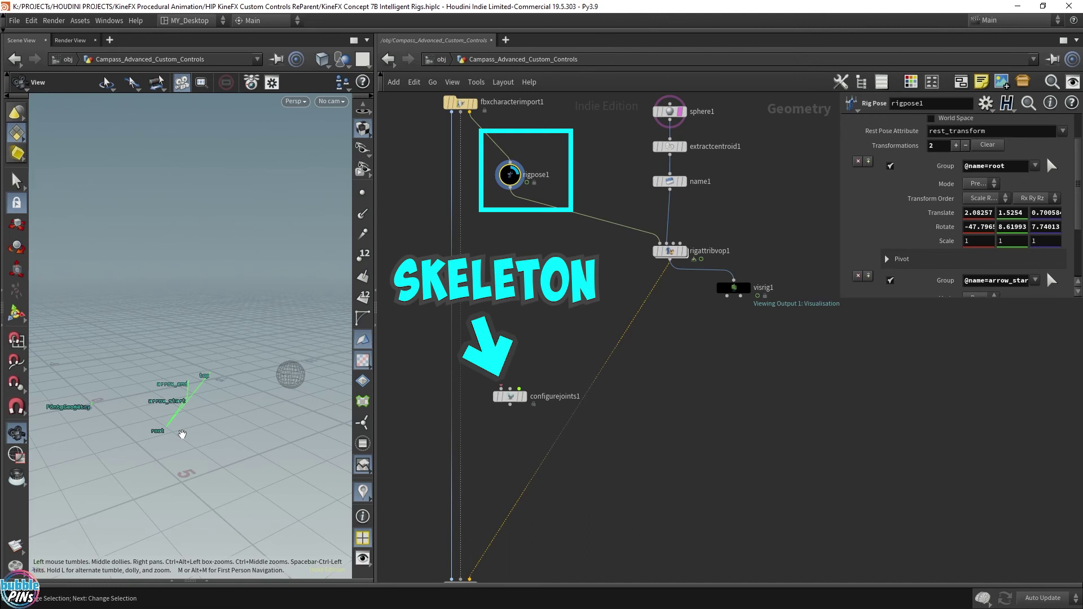
{"action": "left_click_drag", "start_coordinate": [790, 257], "coordinate": [604, 299]}
Connect the Rig Pose skeleton output to the Skeleton input of the Configure Joints node and display that node.
{"action": "left_click", "coordinate": [670, 251]}
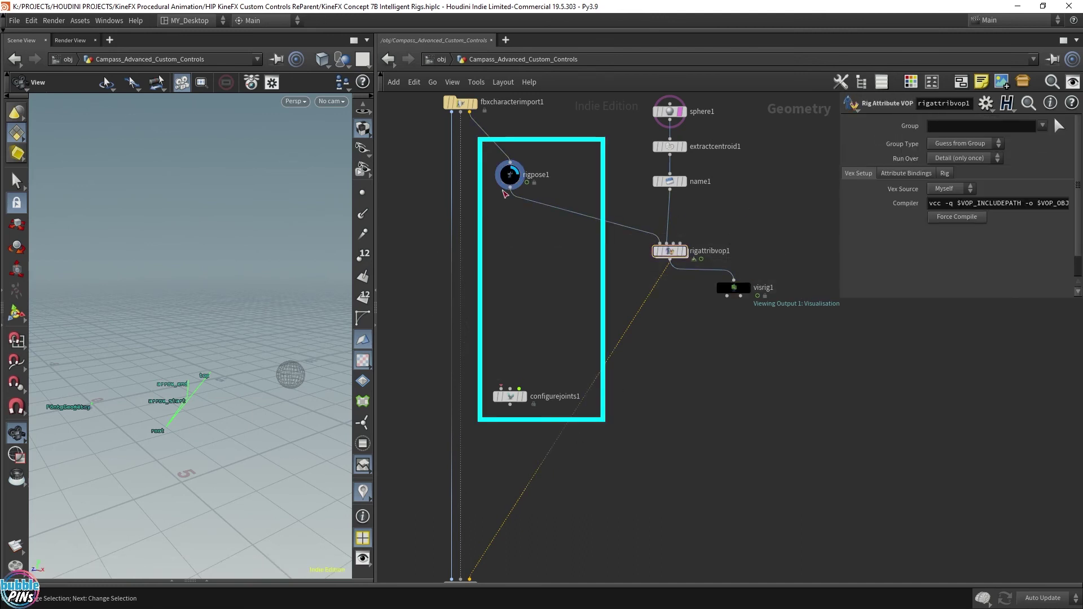
{"action": "left_click_drag", "start_coordinate": [510, 188], "coordinate": [501, 388]}
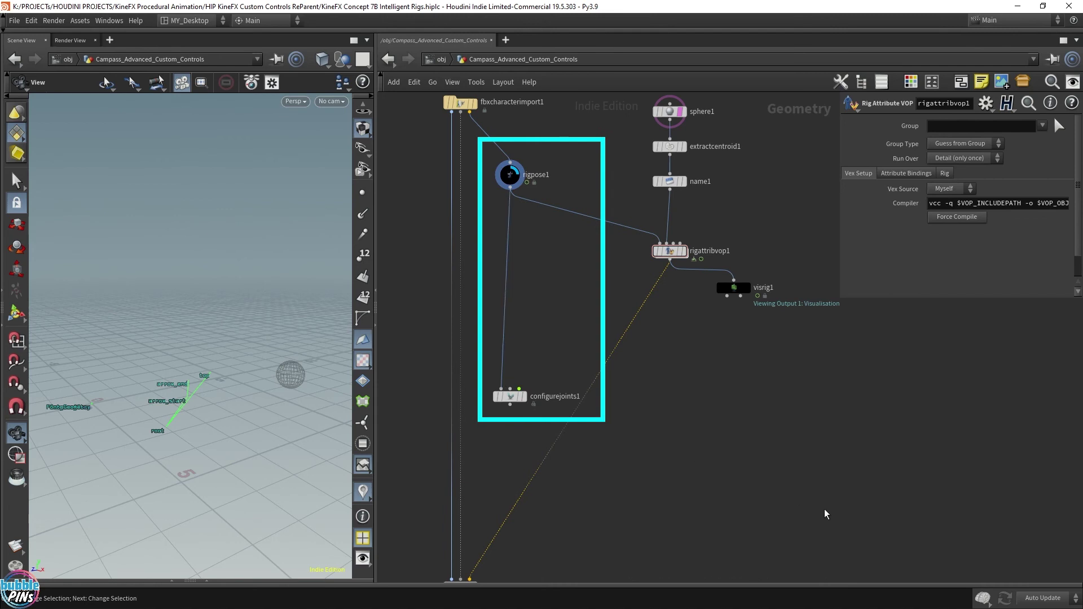
{"action": "left_click", "coordinate": [511, 401]}
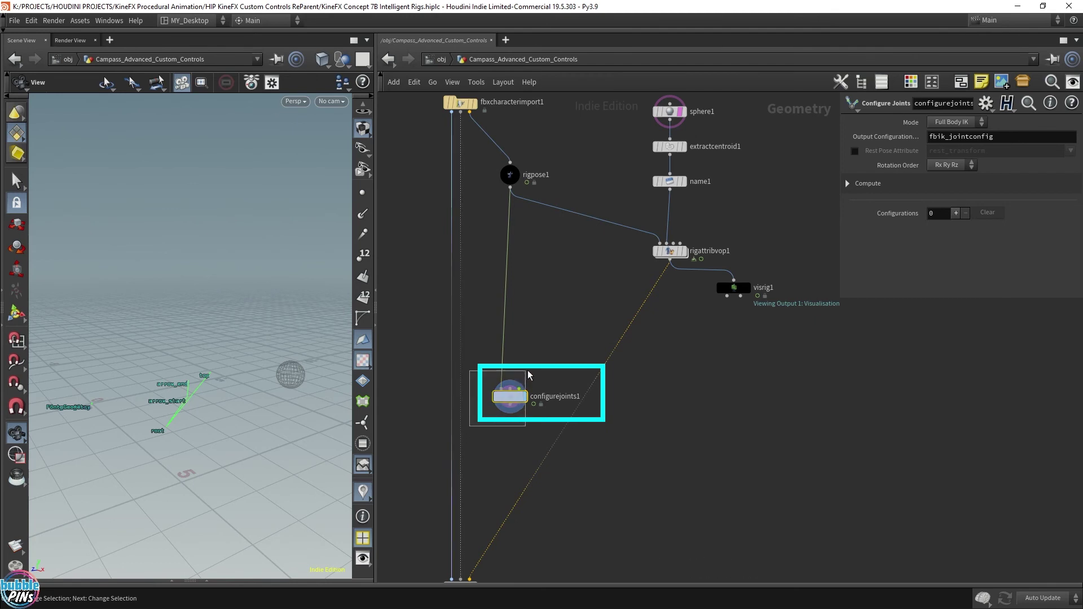
Reopen the Geometry Spreadsheet below the viewport and enlarge it to show all joint rows of the Configure Joints node.
{"action": "left_click", "coordinate": [207, 580]}
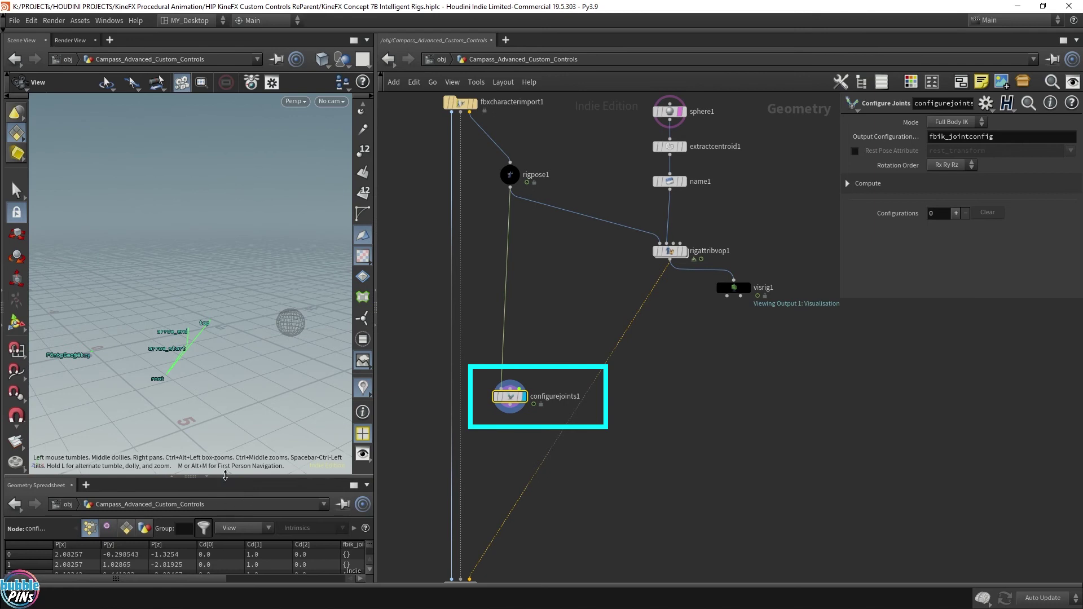
{"action": "left_click_drag", "start_coordinate": [244, 477], "coordinate": [250, 361]}
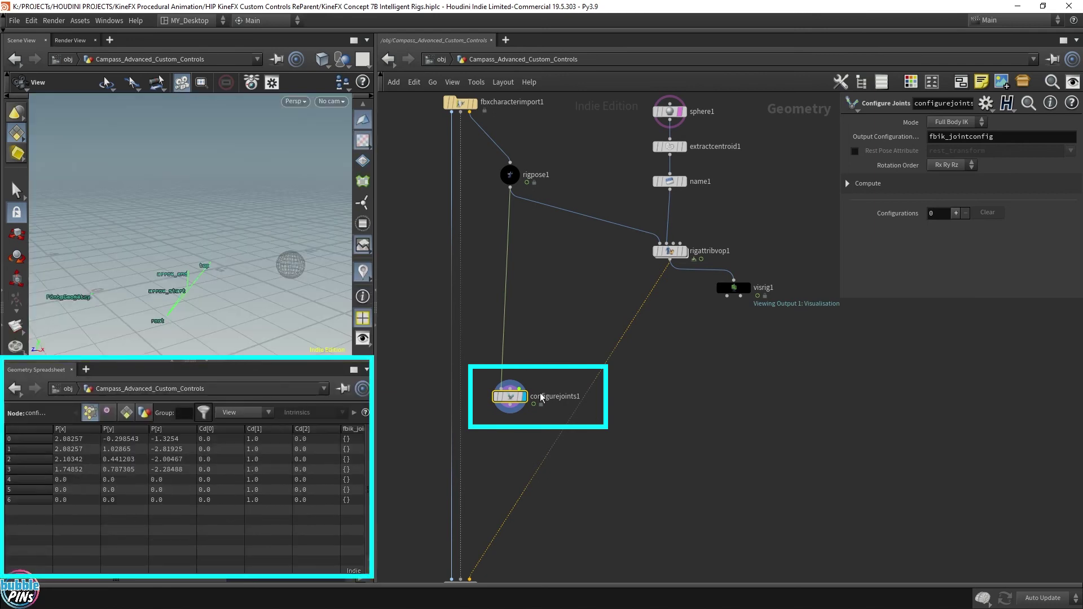
Compare the point attributes of the Configure Joints and Rig Pose nodes in the Geometry Spreadsheet, looking for fbik_jointconfig.
{"action": "left_click_drag", "start_coordinate": [222, 580], "coordinate": [345, 580]}
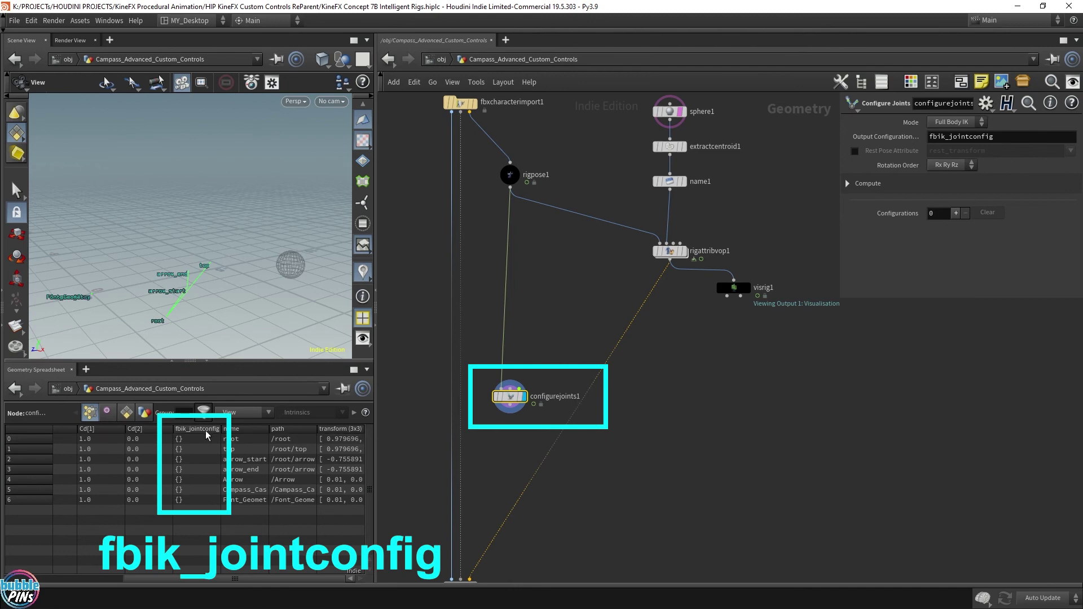
{"action": "left_click", "coordinate": [511, 175]}
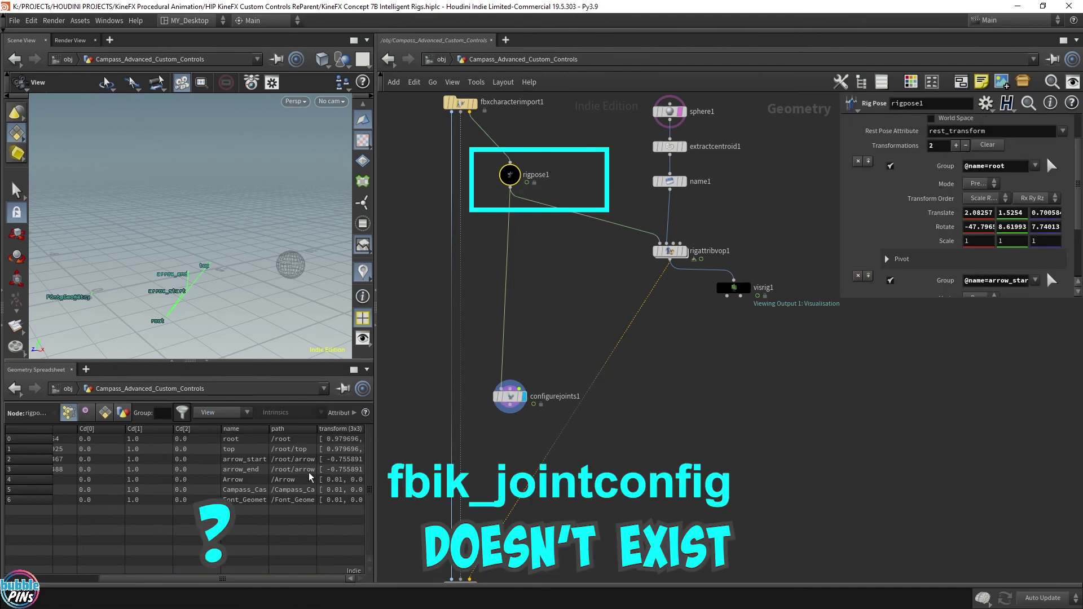
{"action": "left_click_drag", "start_coordinate": [153, 580], "coordinate": [51, 584]}
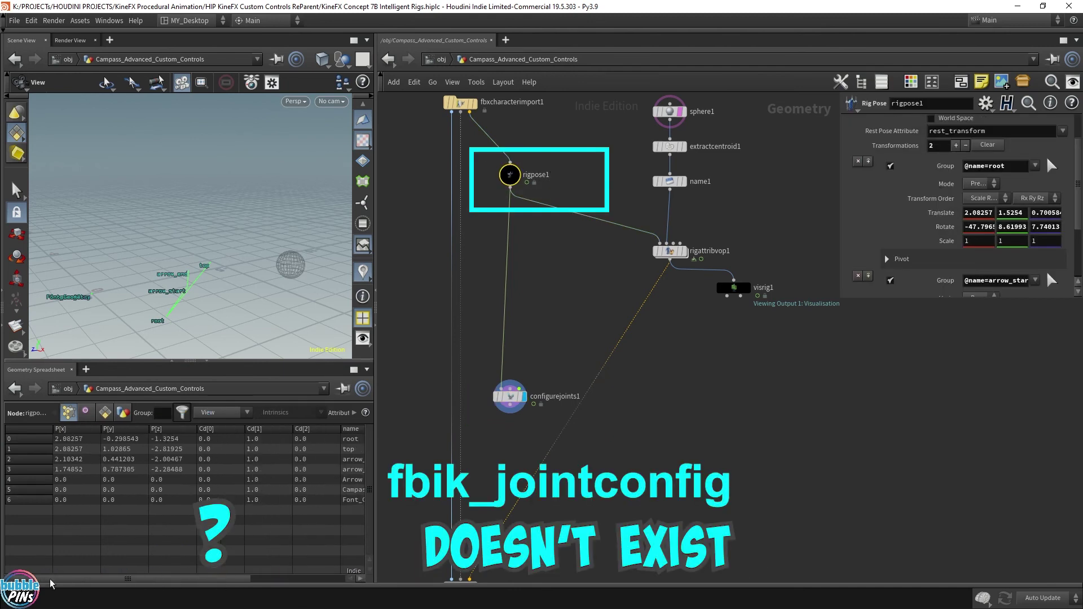
{"action": "left_click", "coordinate": [509, 396]}
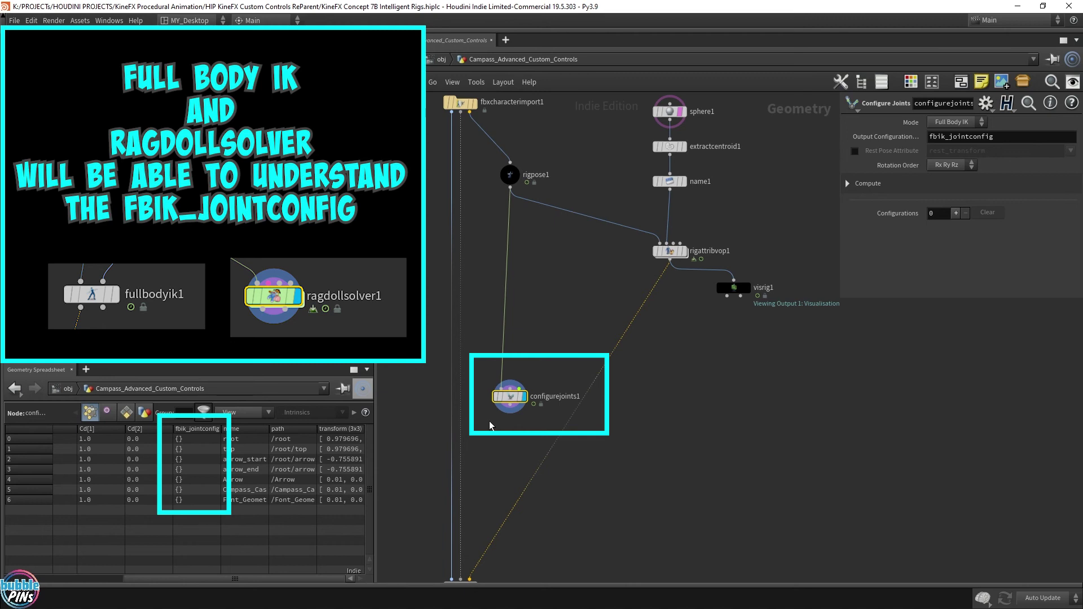
Add a Full Body IK node below Configure Joints and connect the Configure Joints output to its Target Skeleton input.
{"action": "key", "text": "Tab"}
{"action": "type", "text": "full"}
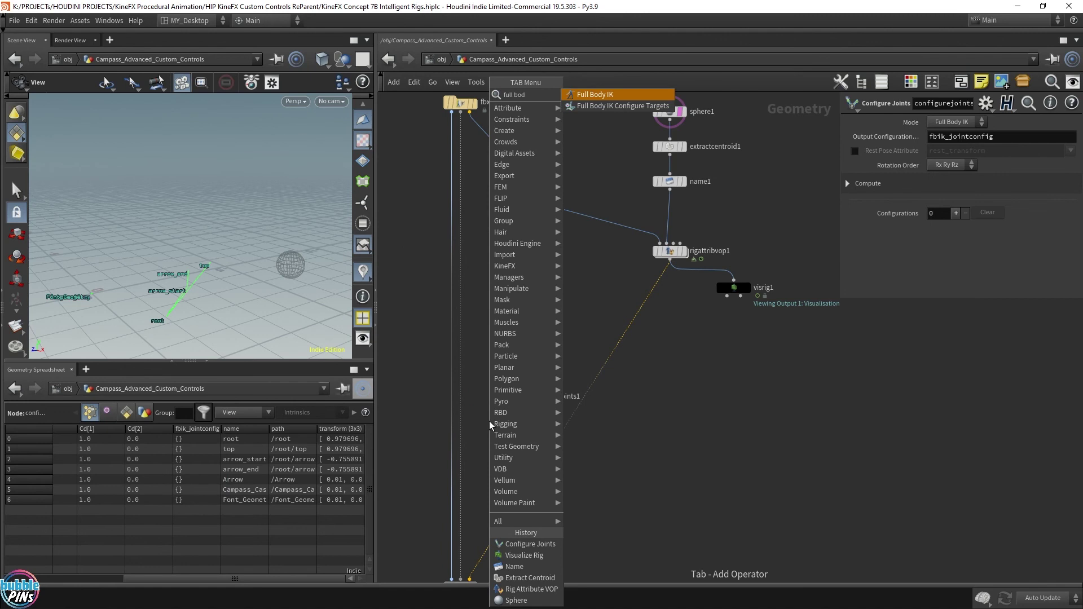
{"action": "key", "text": "Return"}
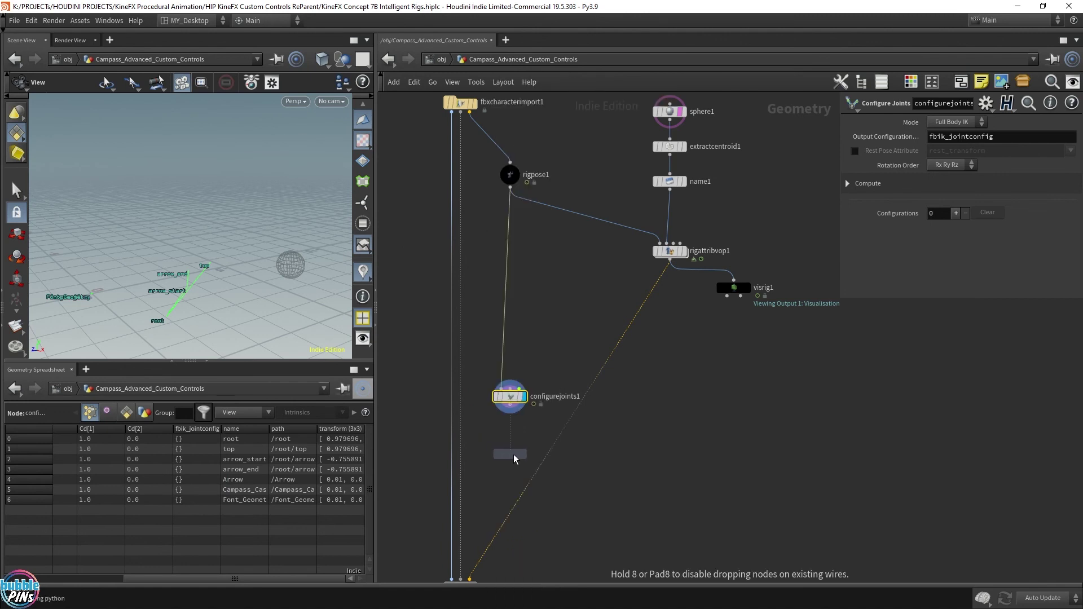
{"action": "left_click", "coordinate": [514, 458]}
{"action": "left_click", "coordinate": [515, 410]}
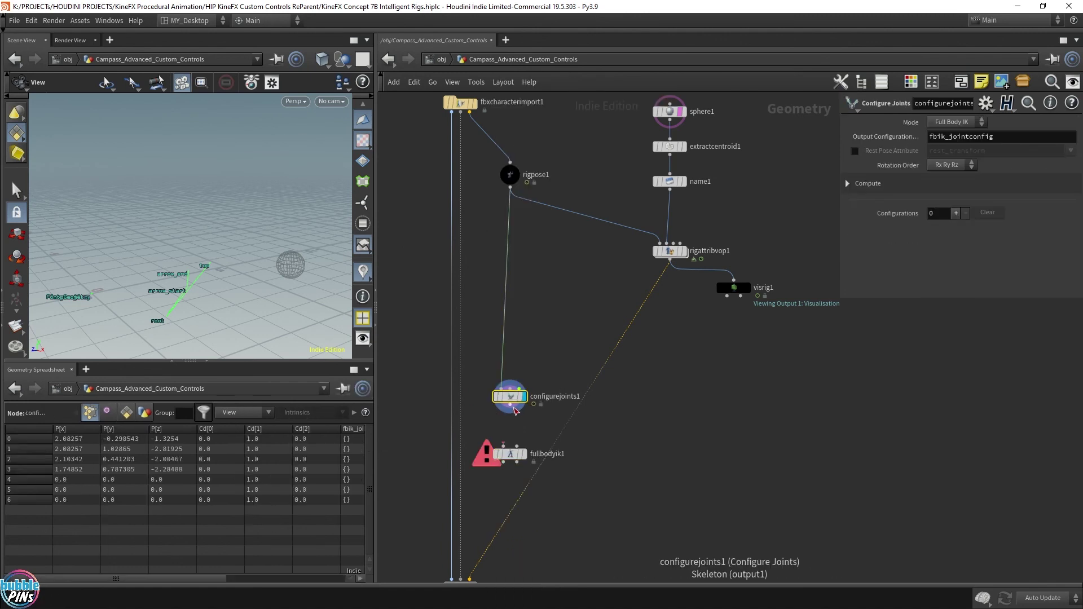
{"action": "left_click_drag", "start_coordinate": [502, 448], "coordinate": [510, 406]}
Display the Rig Attribute VOP node and examine the needle joints' direction toward the control sphere in the viewport.
{"action": "left_click", "coordinate": [518, 447]}
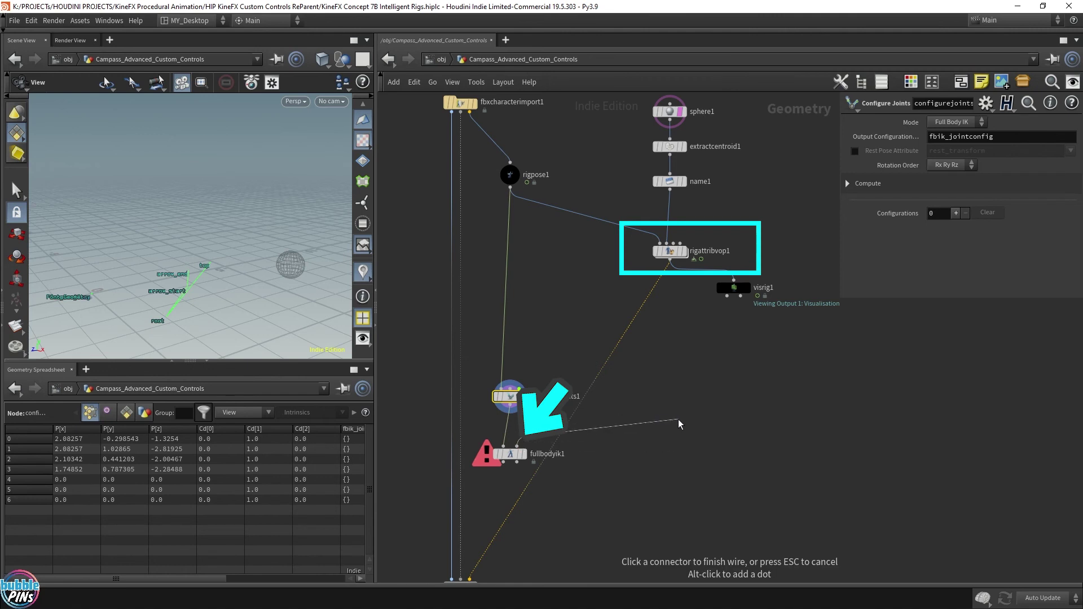
{"action": "key", "text": "Escape"}
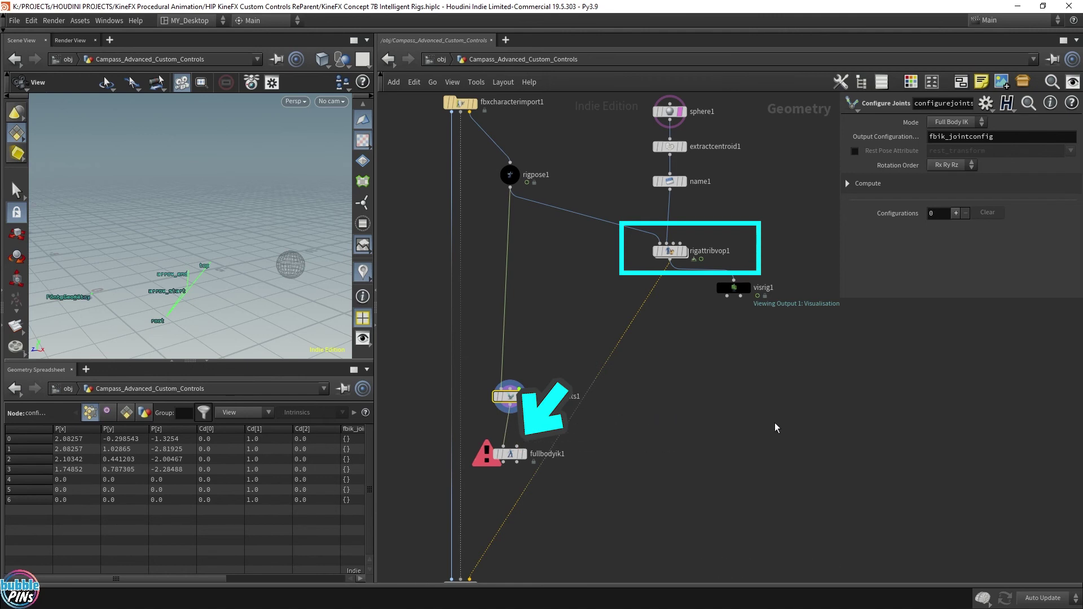
{"action": "left_click", "coordinate": [687, 257]}
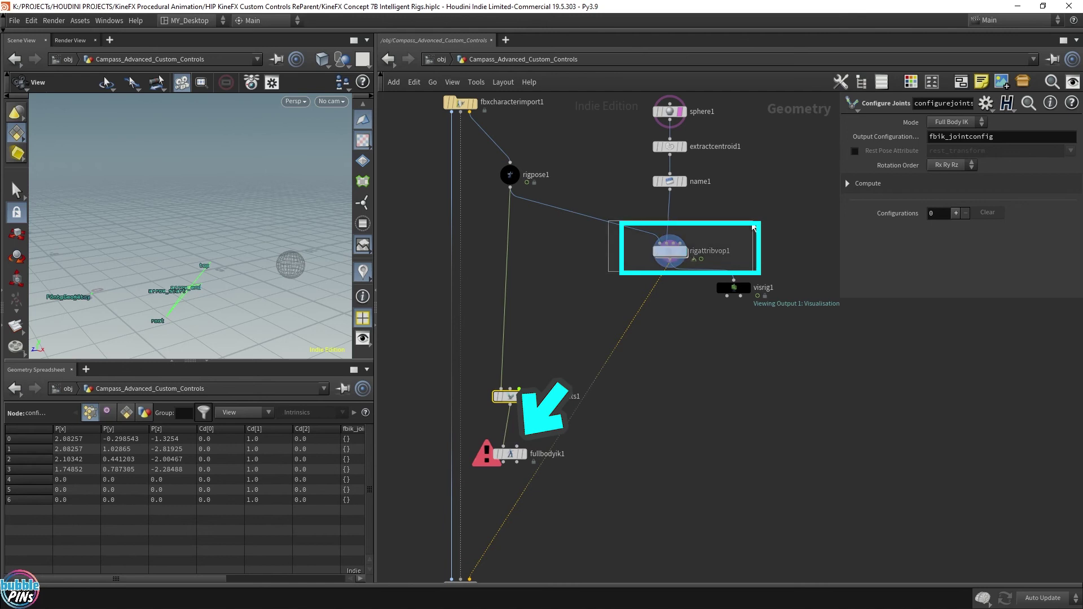
{"action": "left_click_drag", "start_coordinate": [205, 263], "coordinate": [232, 298]}
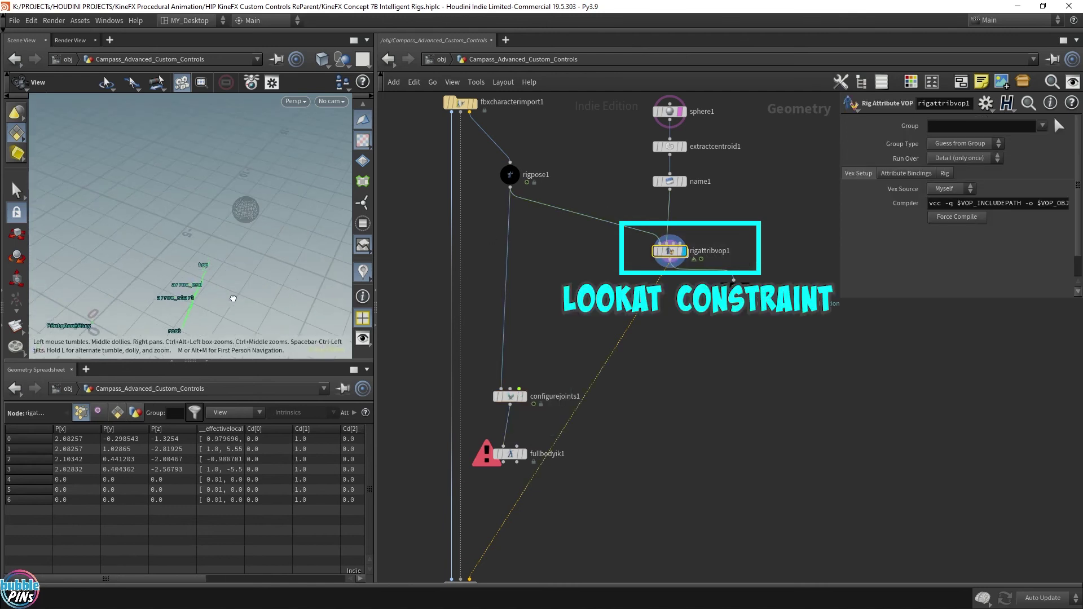
{"action": "right_click_drag", "start_coordinate": [232, 297], "coordinate": [227, 263]}
{"action": "left_click_drag", "start_coordinate": [227, 263], "coordinate": [138, 298]}
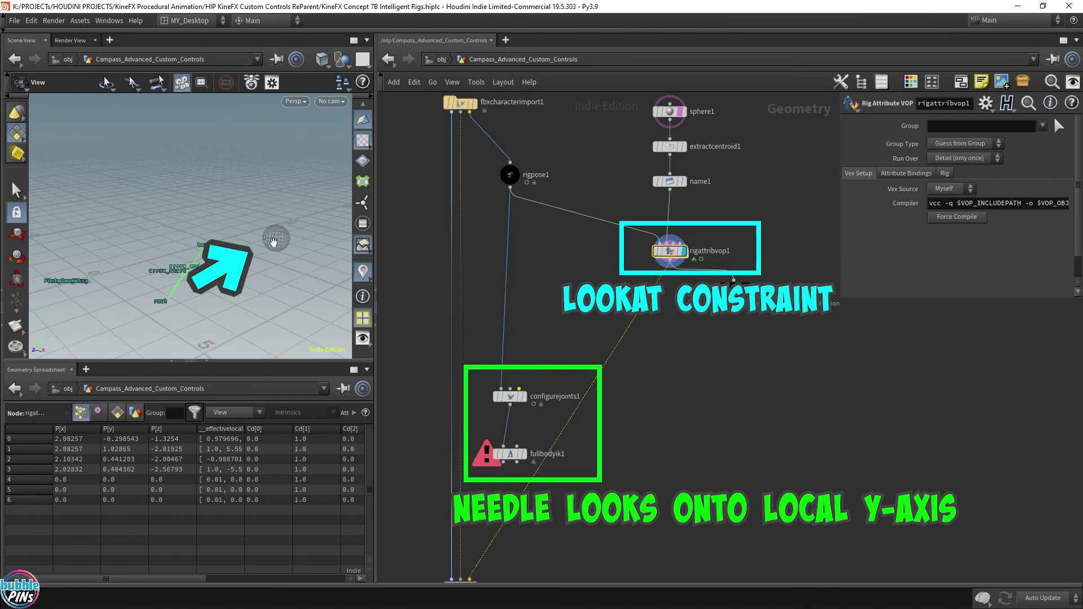
Connect the Rig Attribute VOP output to the second input of Full Body IK, and the Full Body IK output to Joint Deform's last input.
{"action": "left_click", "coordinate": [517, 446]}
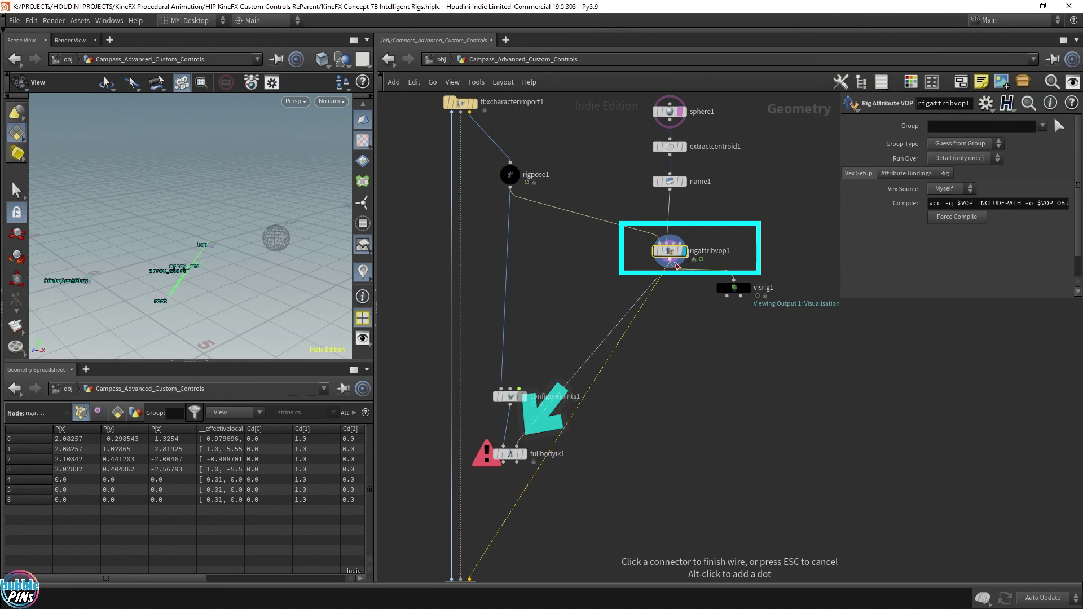
{"action": "left_click", "coordinate": [670, 261]}
{"action": "scroll", "coordinate": [596, 511], "scroll_direction": "down", "scroll_amount": 2}
{"action": "middle_click_drag", "start_coordinate": [598, 503], "coordinate": [571, 449]}
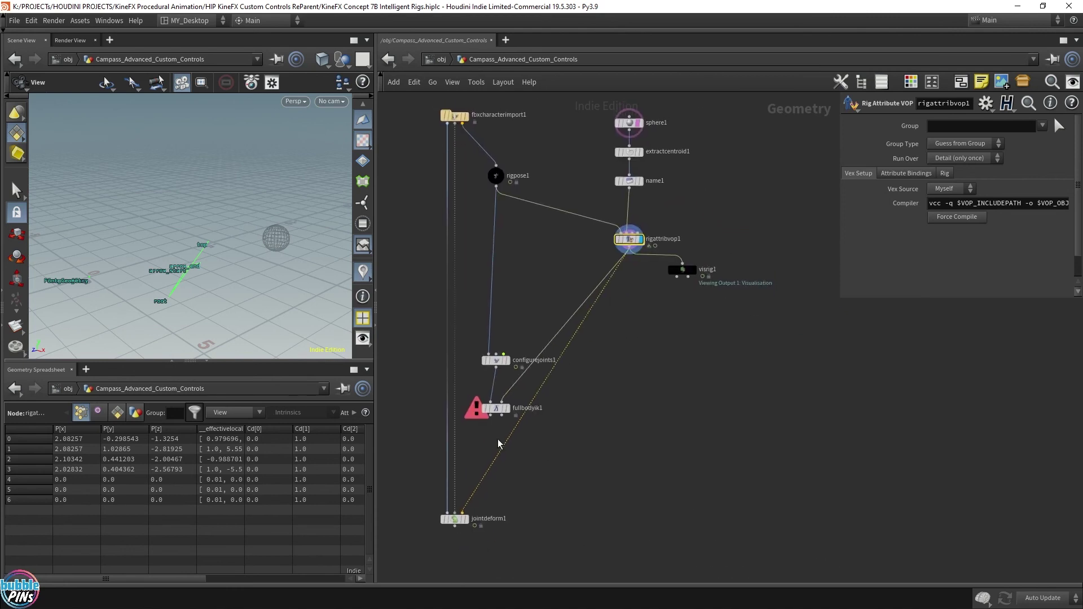
{"action": "left_click", "coordinate": [491, 418]}
{"action": "left_click", "coordinate": [464, 514]}
Display the Joint Deform node and enlarge the viewport over the Geometry Spreadsheet to view the compass dial.
{"action": "left_click", "coordinate": [466, 521]}
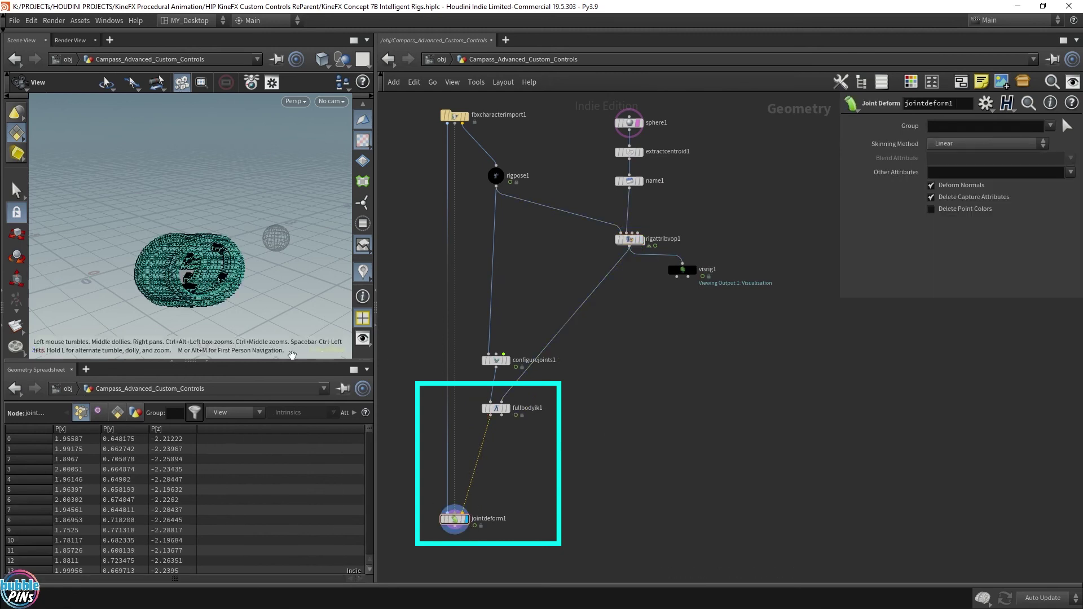
{"action": "left_click_drag", "start_coordinate": [290, 362], "coordinate": [256, 513]}
{"action": "left_click", "coordinate": [361, 388]}
{"action": "left_click_drag", "start_coordinate": [220, 369], "coordinate": [223, 414]}
{"action": "scroll", "coordinate": [224, 415], "scroll_direction": "up", "scroll_amount": 2}
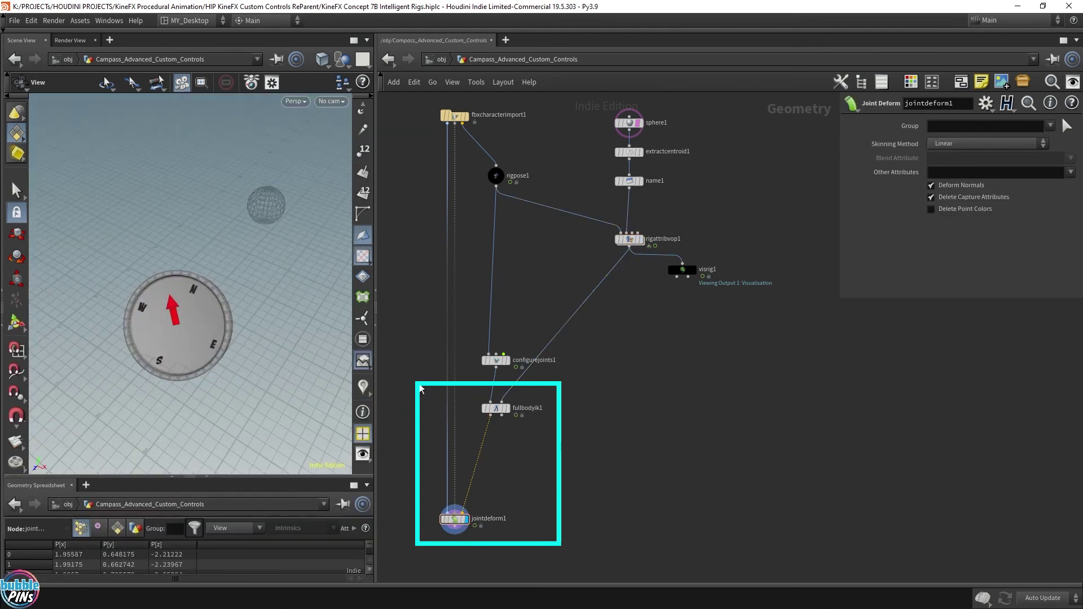
Set the Full Body IK node's Map Using option to Match By Attribute.
{"action": "left_click_drag", "start_coordinate": [537, 422], "coordinate": [480, 398]}
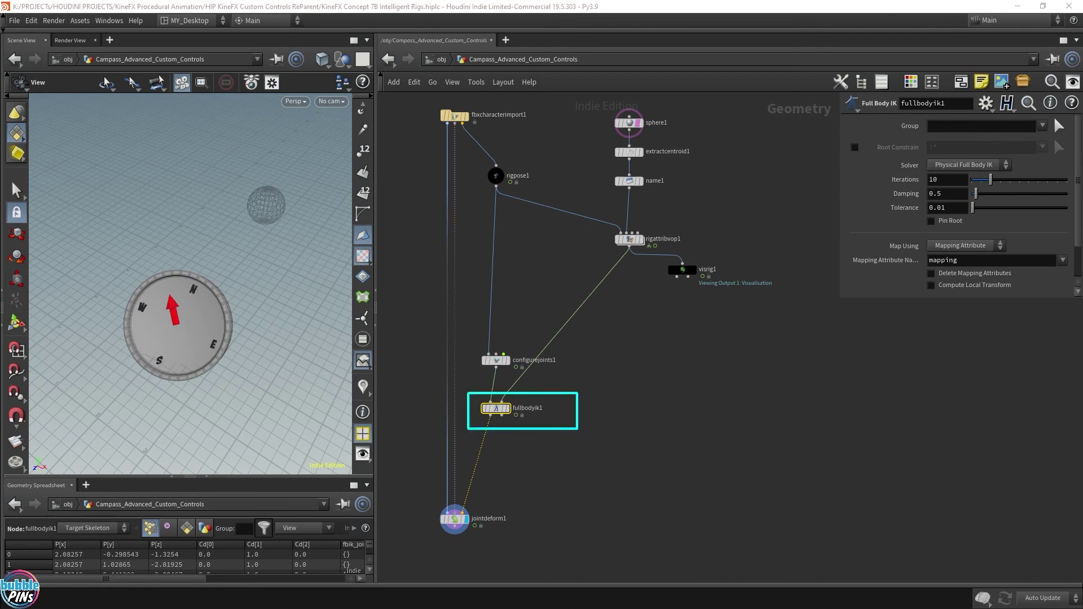
{"action": "left_click", "coordinate": [966, 245]}
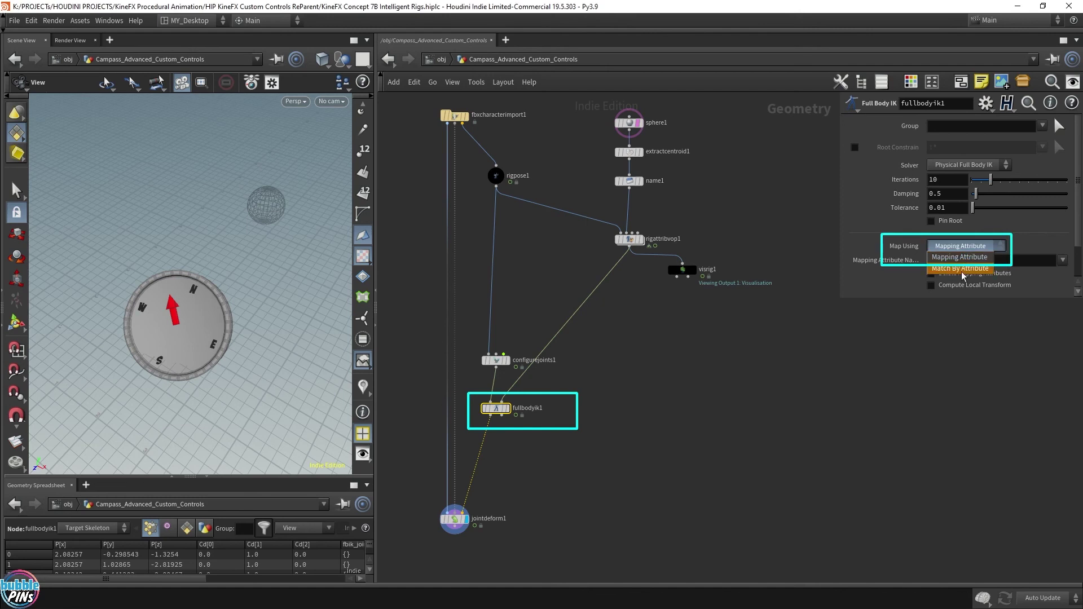
{"action": "left_click", "coordinate": [981, 269]}
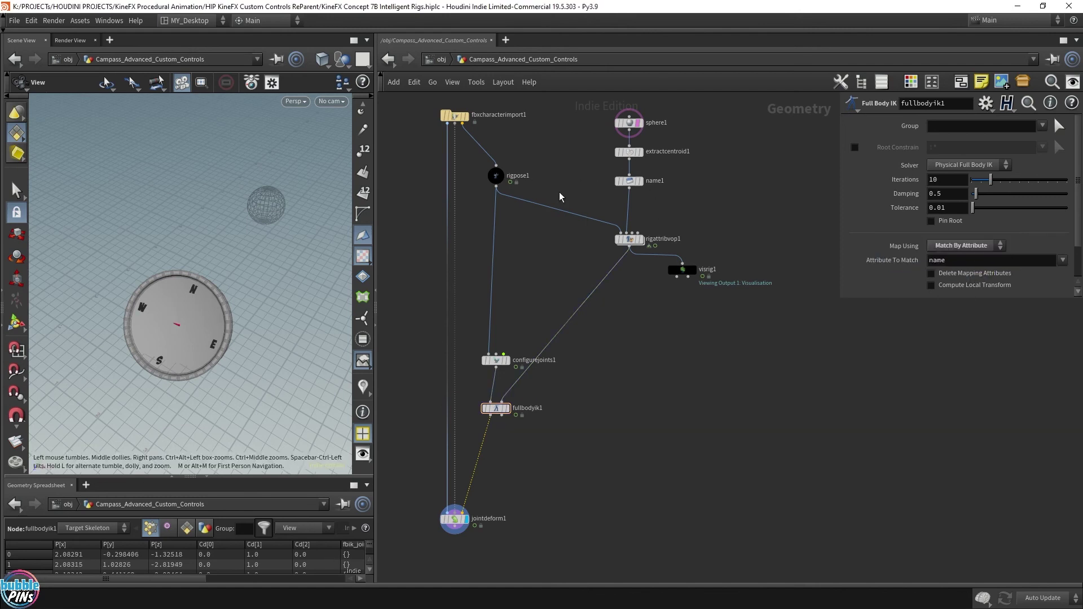
Move the root joint with the Rig Pose tool to about 1.95, 1.25, 0.54 and return the viewport to shaded display.
{"action": "left_click", "coordinate": [496, 176]}
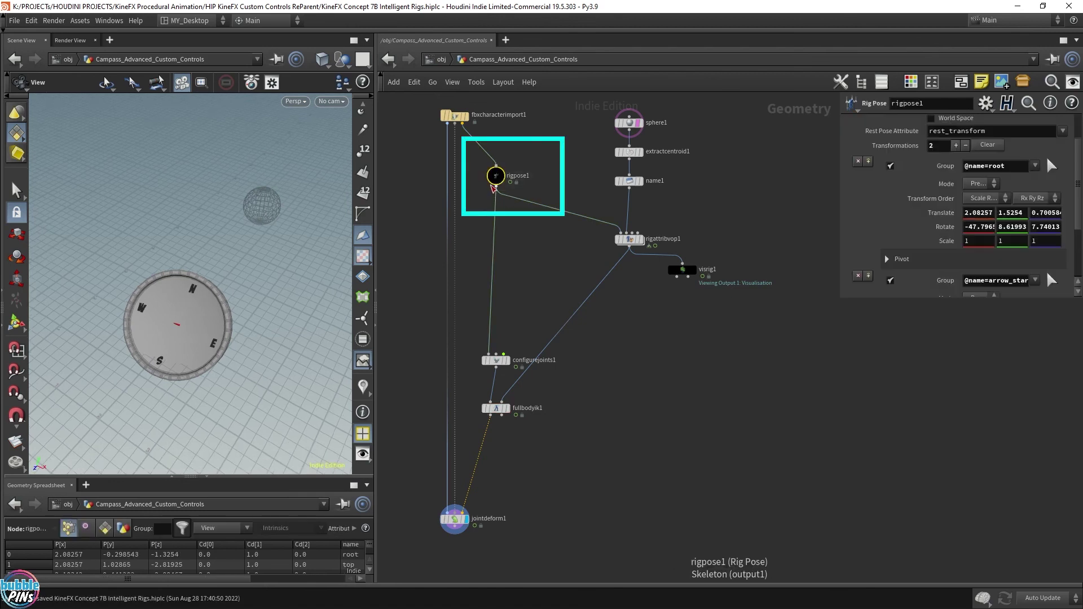
{"action": "key", "text": "Return"}
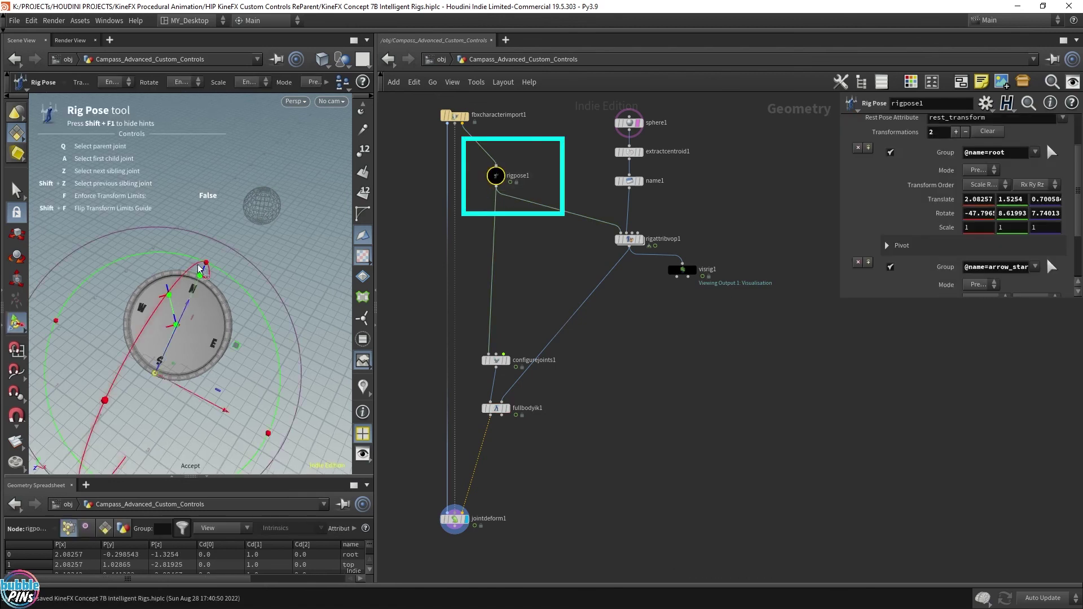
{"action": "left_click_drag", "start_coordinate": [155, 377], "coordinate": [120, 341]}
{"action": "left_click_drag", "start_coordinate": [111, 338], "coordinate": [207, 311]}
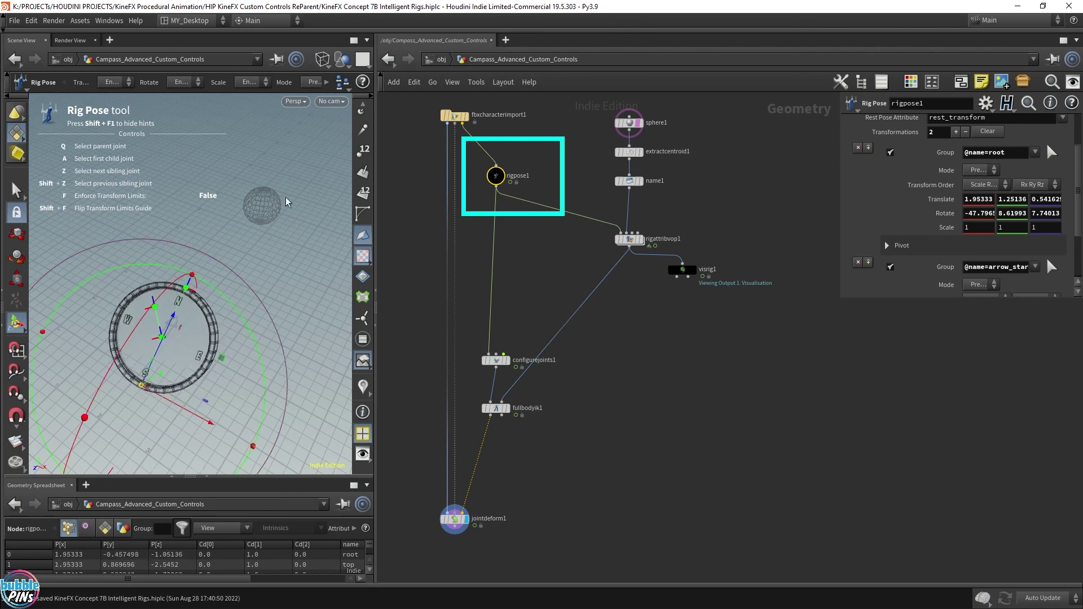
{"action": "key", "text": "Escape"}
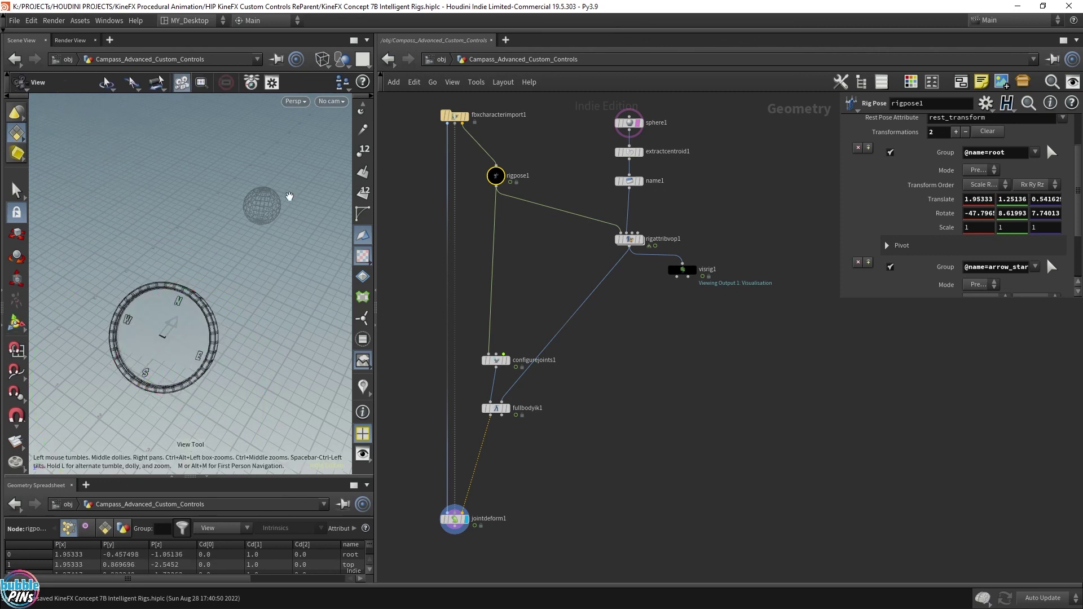
{"action": "key", "text": "w"}
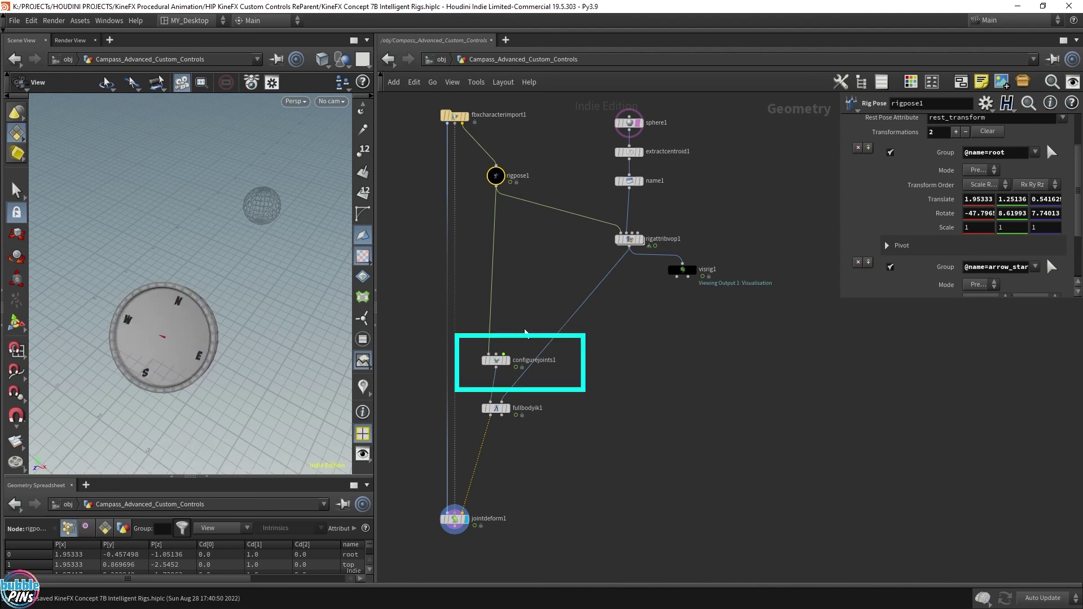
Add one configuration to the Configure Joints node.
{"action": "left_click", "coordinate": [496, 360]}
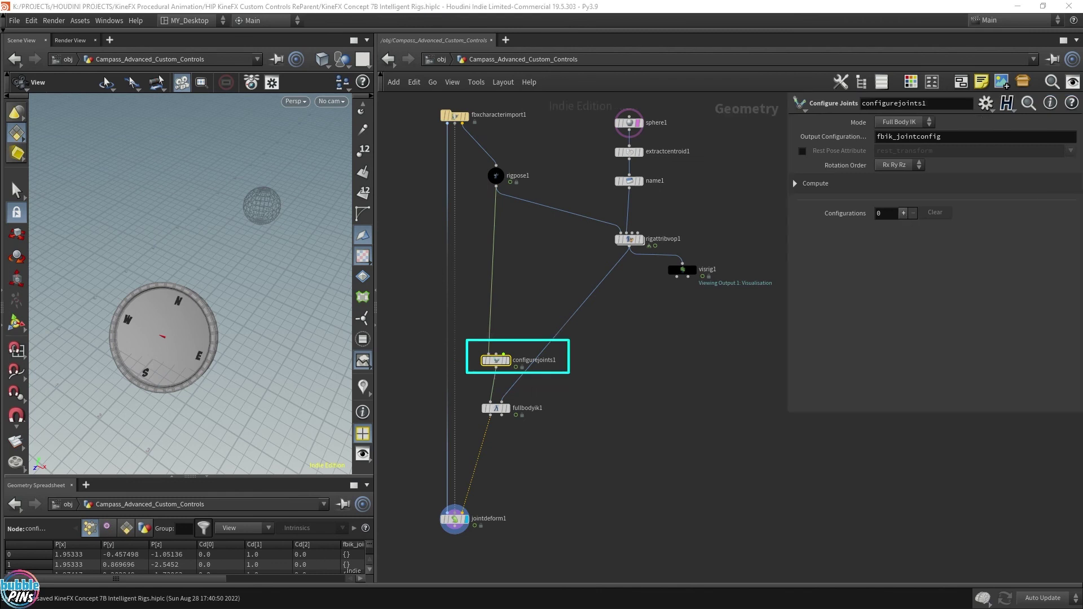
{"action": "left_click", "coordinate": [903, 213]}
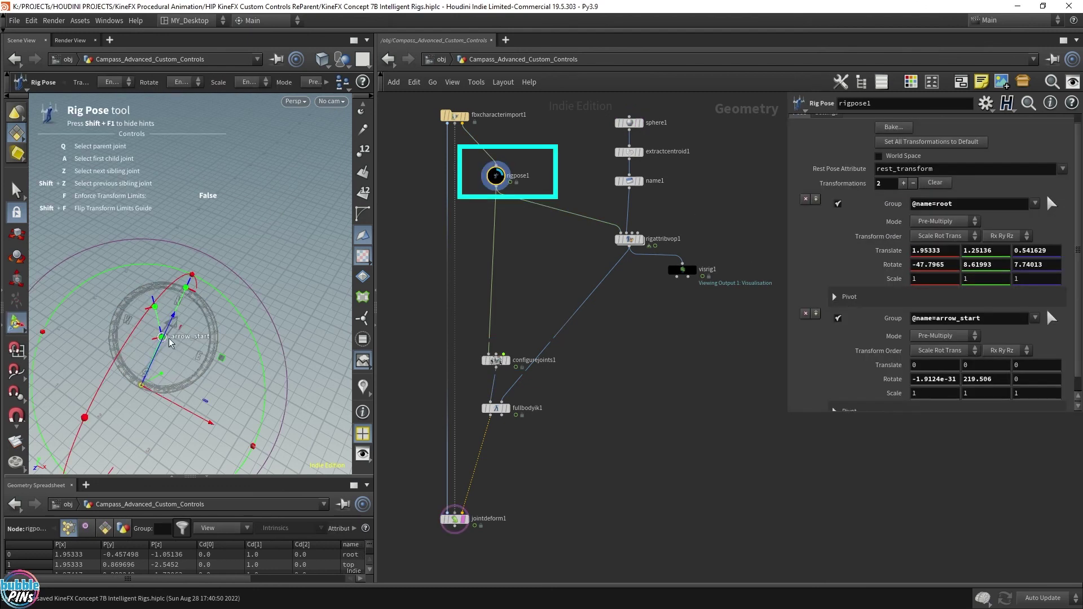
Select the arrow_start joint in the Rig Pose view and examine its local rotation axes from the side.
{"action": "left_click", "coordinate": [185, 351]}
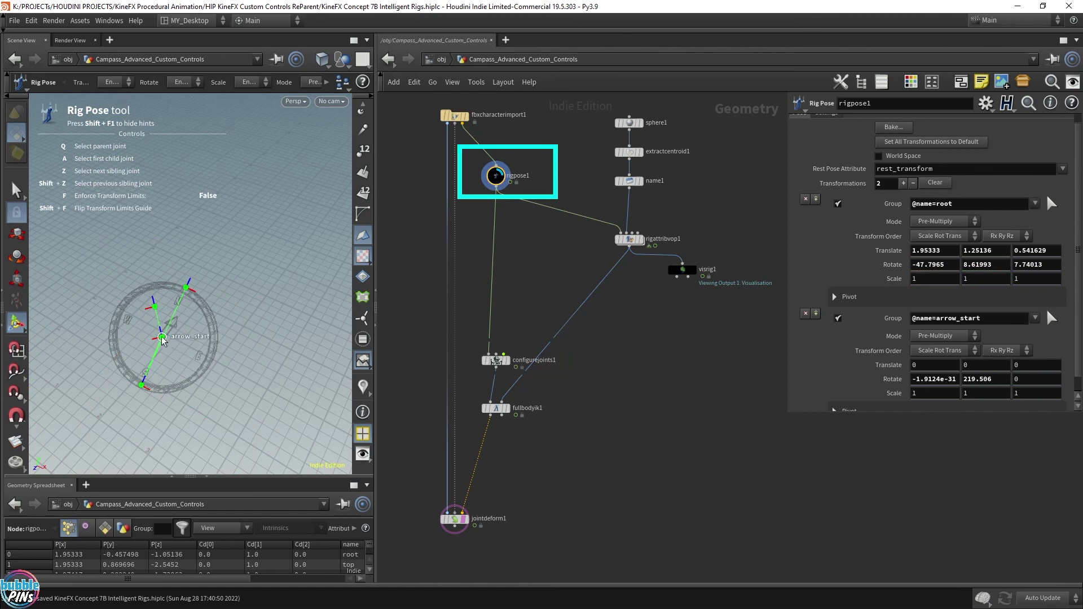
{"action": "left_click", "coordinate": [163, 339]}
{"action": "left_click_drag", "start_coordinate": [234, 380], "coordinate": [199, 320], "text": "alt"}
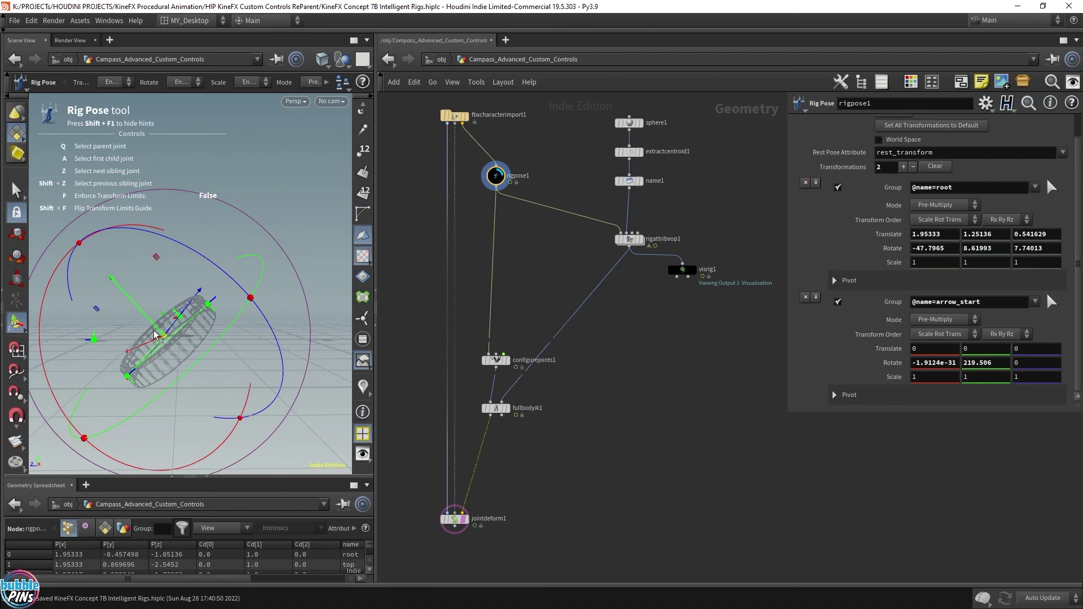
Set the X Rotation Weight of the Configure Joints configuration to 0.
{"action": "left_click", "coordinate": [496, 360]}
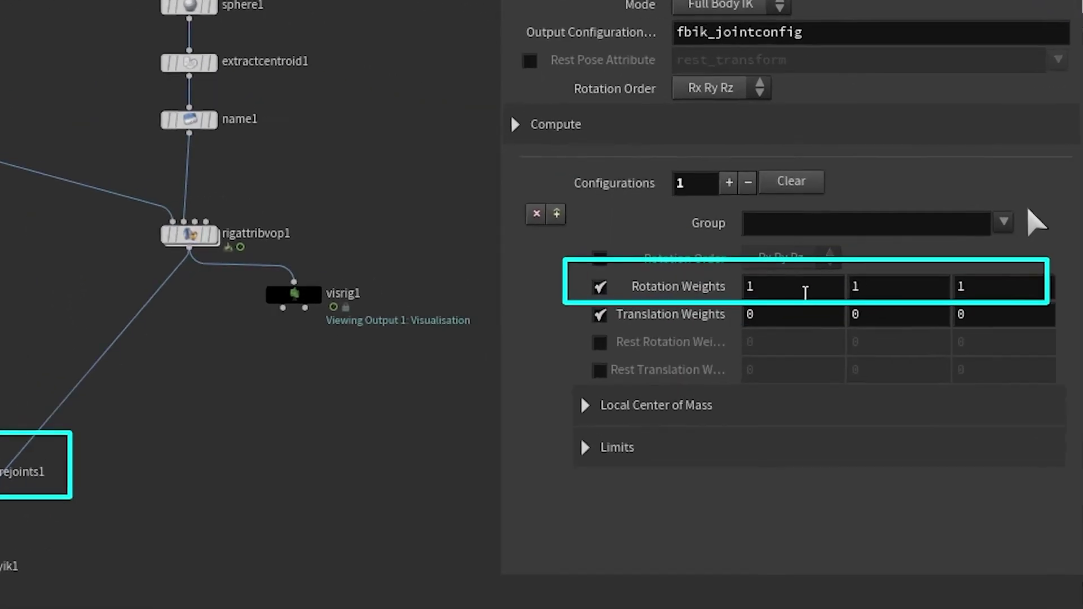
{"action": "left_click", "coordinate": [943, 268]}
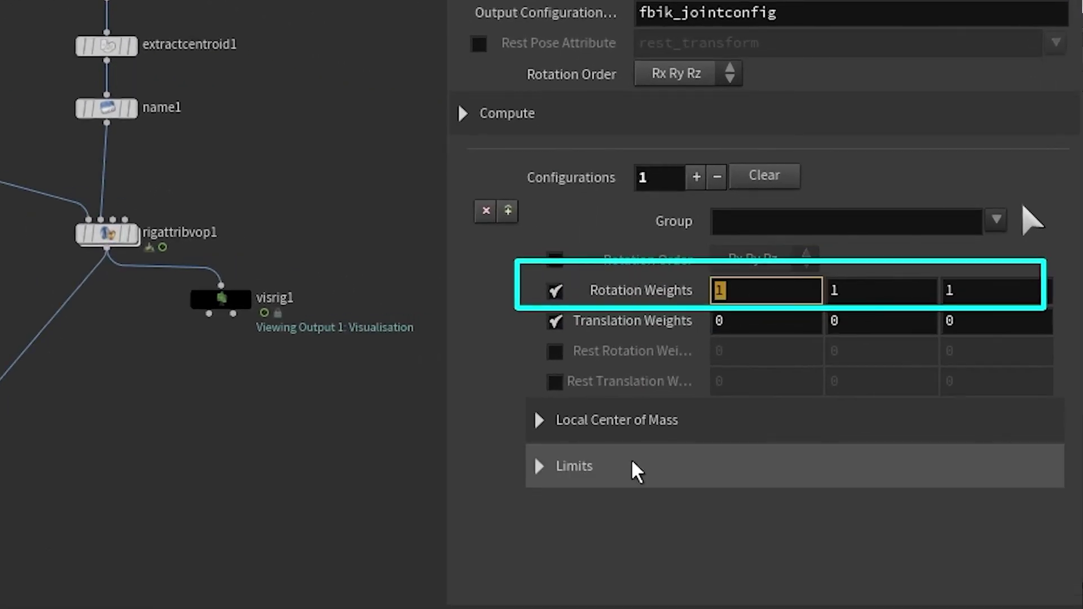
{"action": "type", "text": "0"}
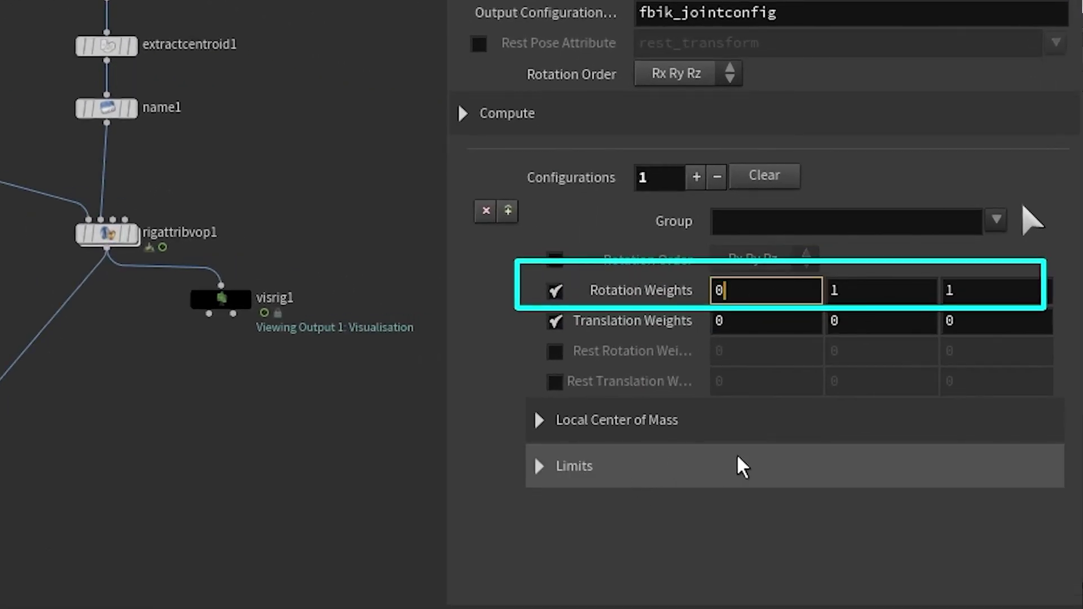
{"action": "left_click", "coordinate": [834, 286]}
{"action": "double_click", "coordinate": [864, 288]}
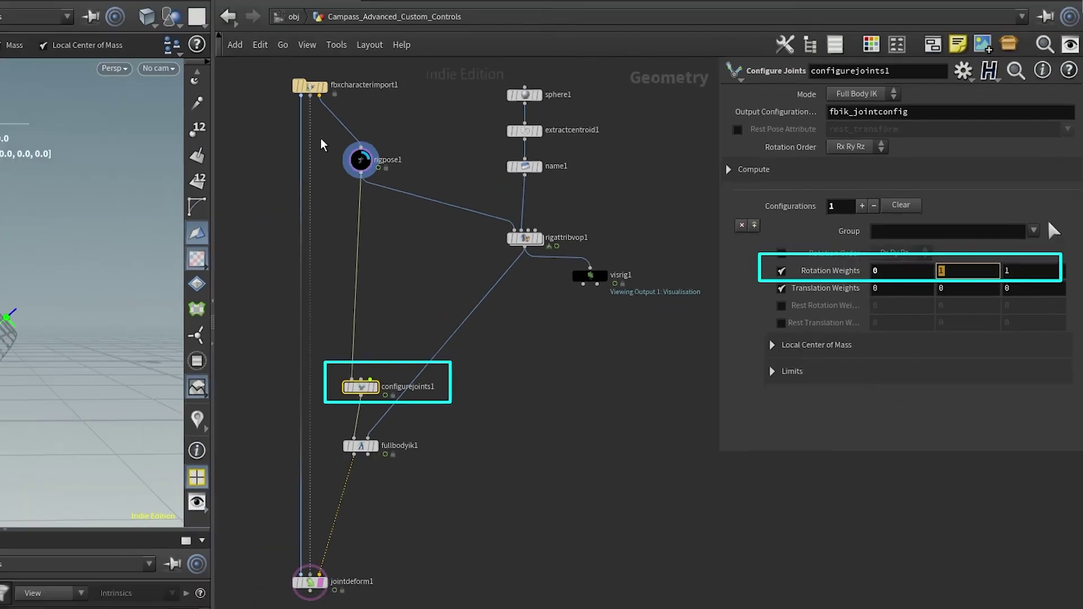
Rewire the Visualize Rig node to the Rig Pose output, place it just below Rig Pose and display it.
{"action": "left_click_drag", "start_coordinate": [589, 276], "coordinate": [542, 427]}
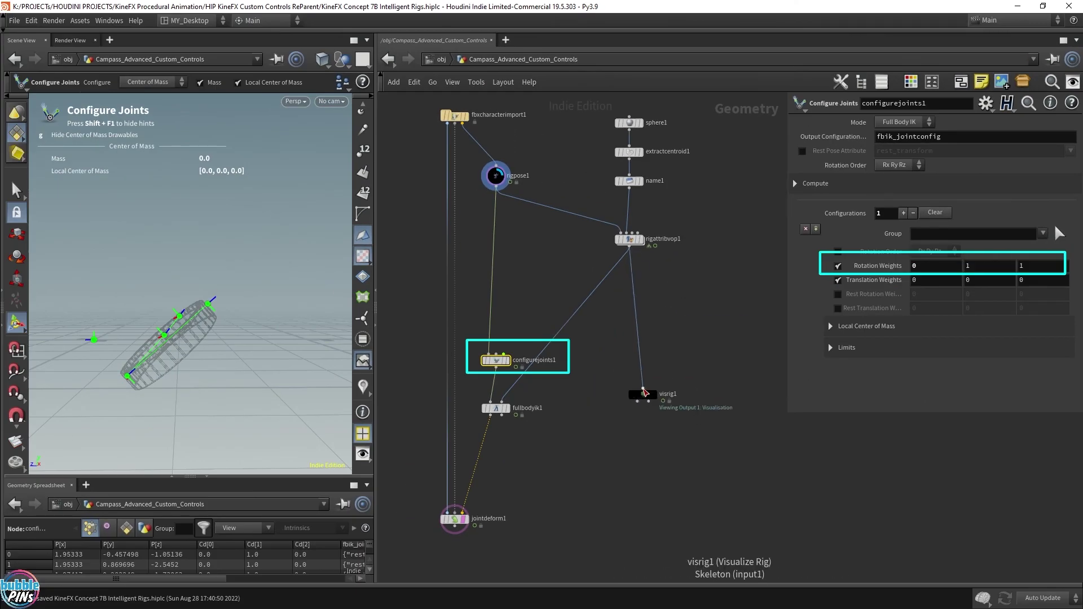
{"action": "left_click", "coordinate": [644, 391]}
{"action": "left_click", "coordinate": [496, 190]}
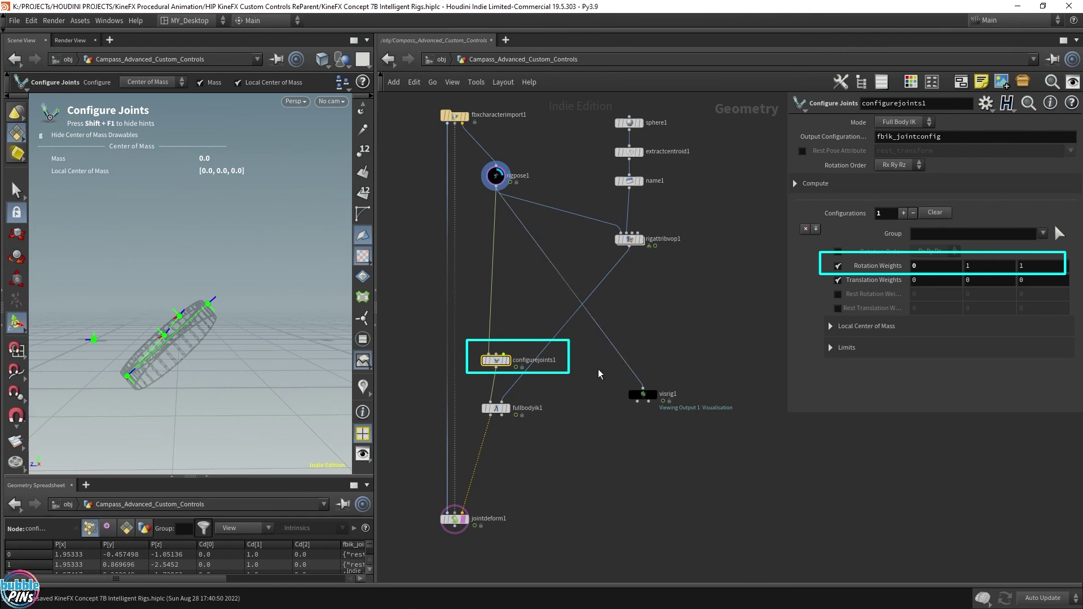
{"action": "left_click_drag", "start_coordinate": [673, 400], "coordinate": [548, 230]}
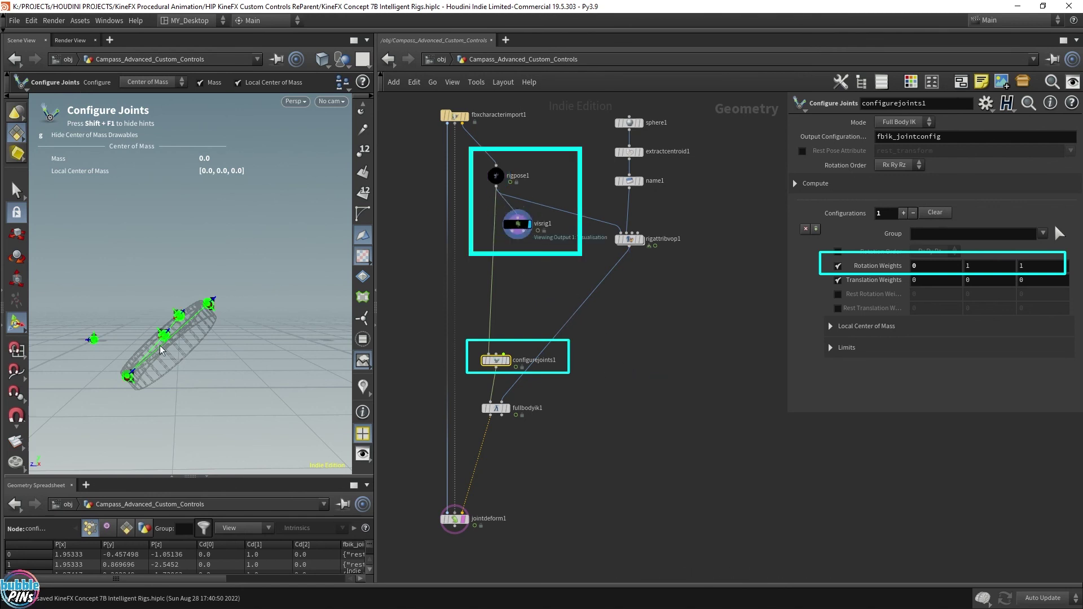
Set the Z Rotation Weight of the Configure Joints configuration to 0, leaving only the needle's Y rotation weighted.
{"action": "mouse_move", "coordinate": [215, 352]}
{"action": "left_mouse_down", "text": "alt"}
{"action": "mouse_move", "coordinate": [229, 345]}
{"action": "mouse_move", "coordinate": [215, 348]}
{"action": "left_mouse_up", "text": "alt"}
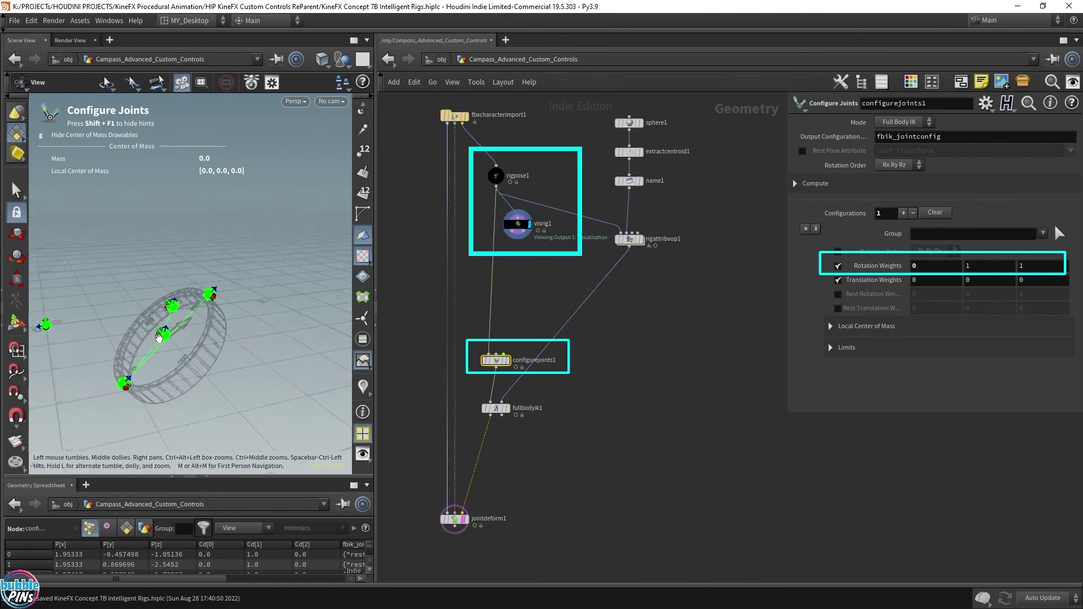
{"action": "scroll", "coordinate": [158, 338], "scroll_direction": "up", "scroll_amount": 5}
{"action": "key", "text": "Return"}
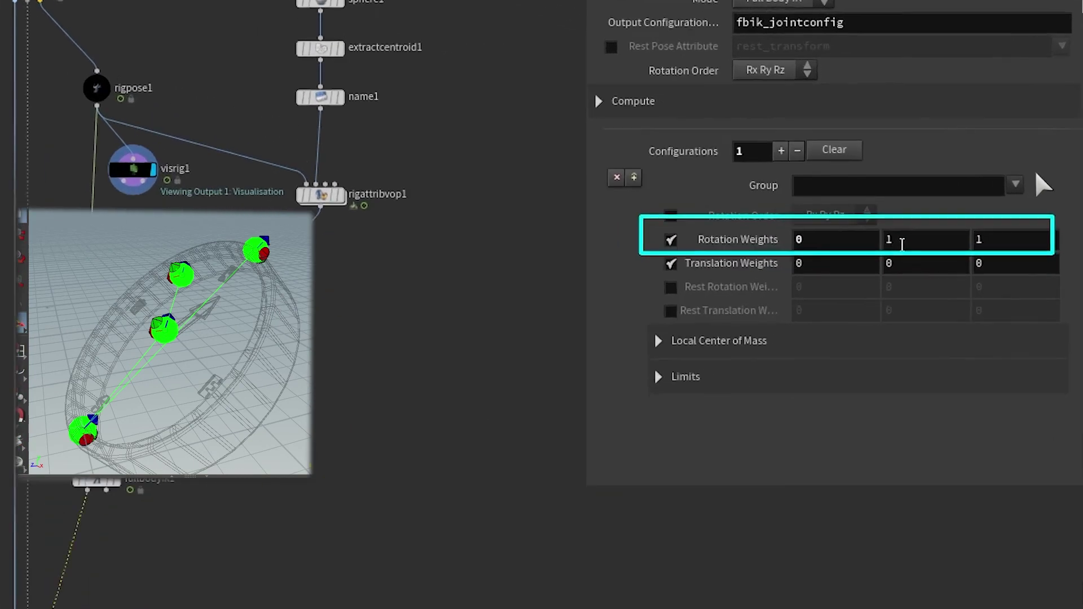
{"action": "left_click_drag", "start_coordinate": [975, 267], "coordinate": [941, 269]}
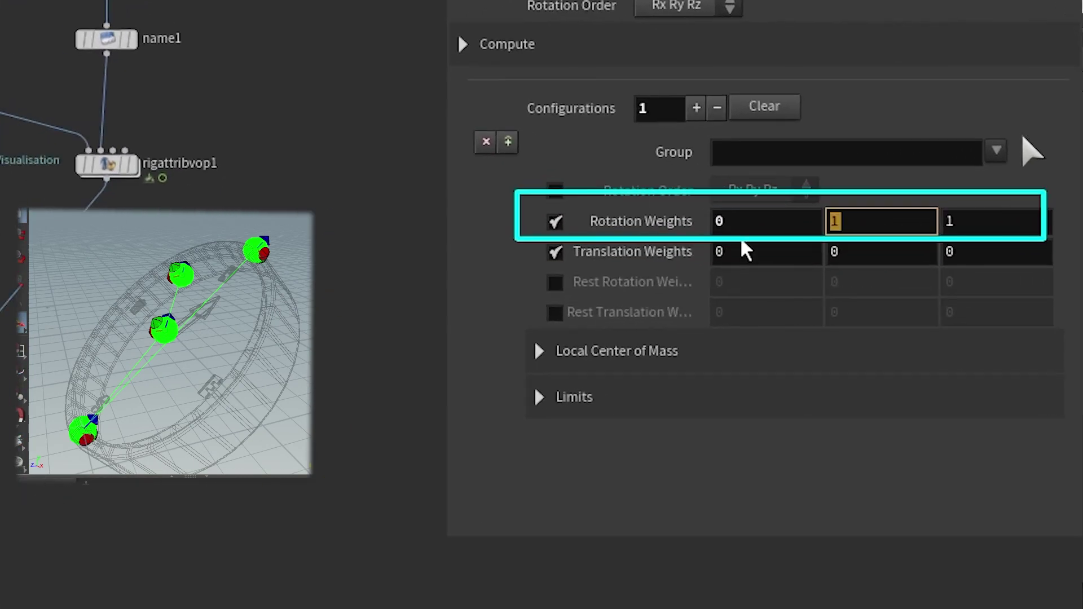
{"action": "left_click_drag", "start_coordinate": [958, 224], "coordinate": [887, 220]}
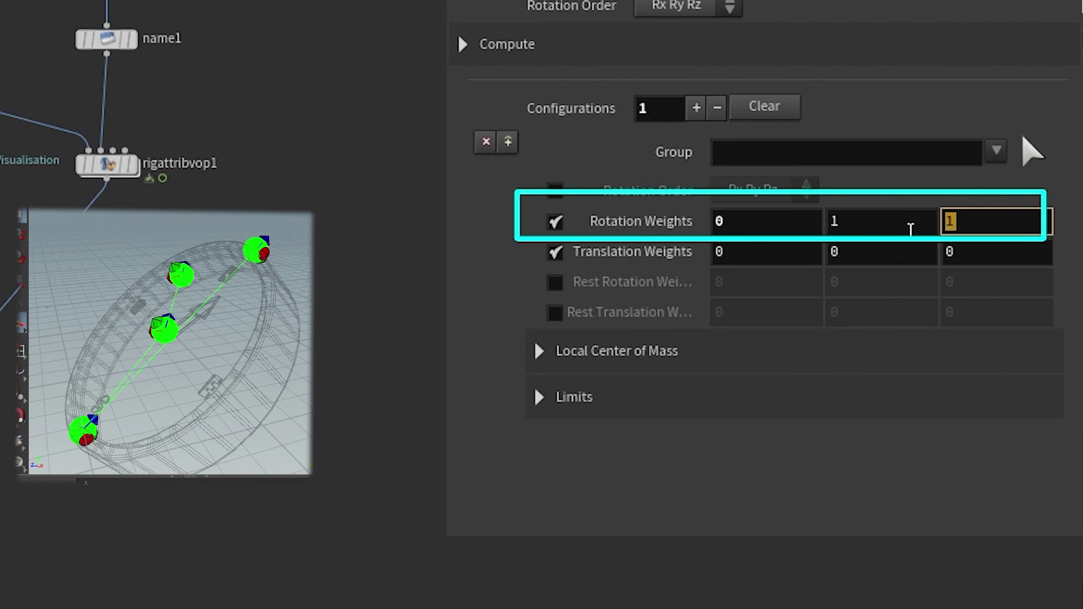
{"action": "type", "text": "0"}
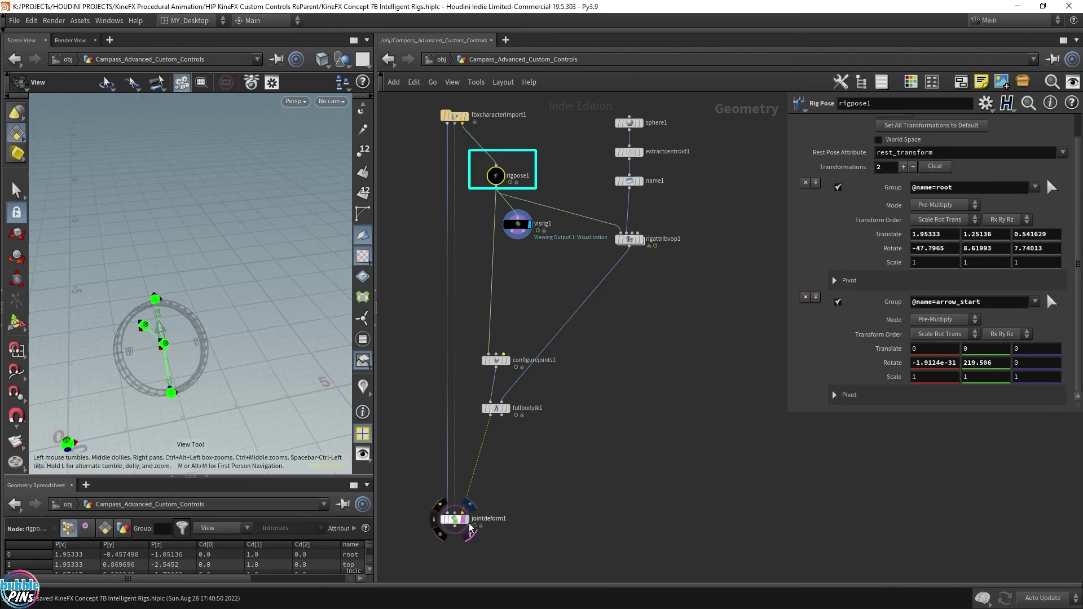
Display the Joint Deform output and show the sphere control as a template alongside the compass.
{"action": "left_click", "coordinate": [471, 528]}
{"action": "left_click_drag", "start_coordinate": [197, 292], "coordinate": [180, 286]}
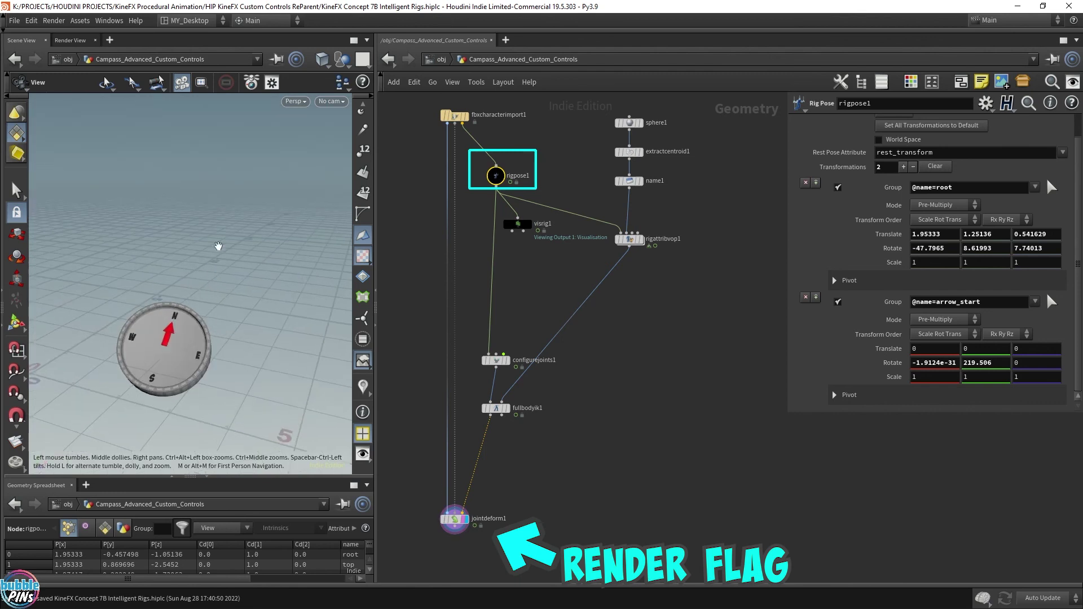
{"action": "left_click", "coordinate": [643, 136]}
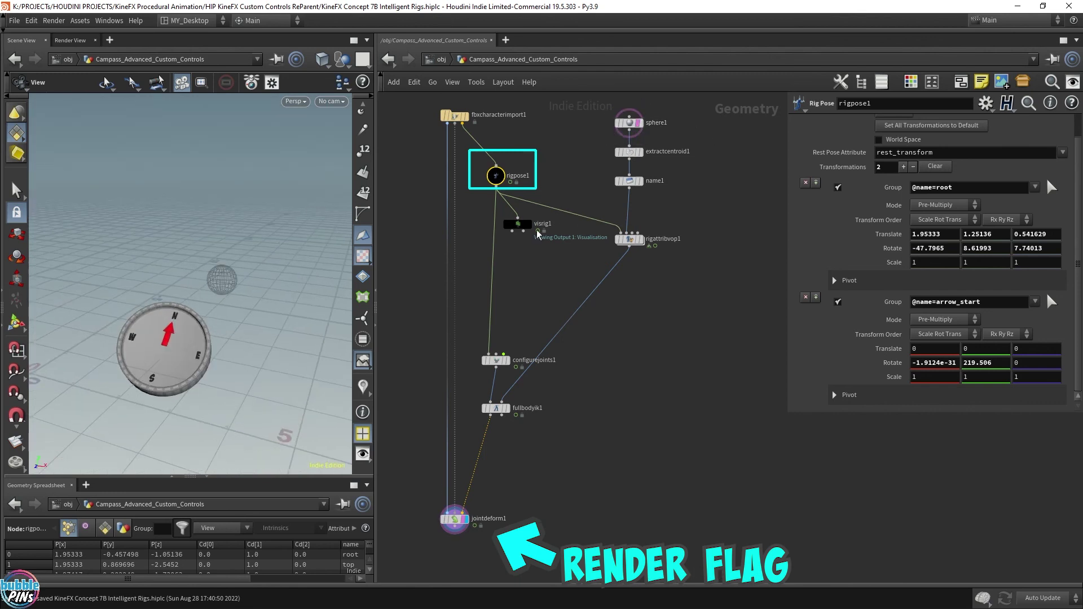
{"action": "left_click_drag", "start_coordinate": [200, 302], "coordinate": [218, 327]}
{"action": "scroll", "coordinate": [213, 317], "scroll_direction": "down", "scroll_amount": 3}
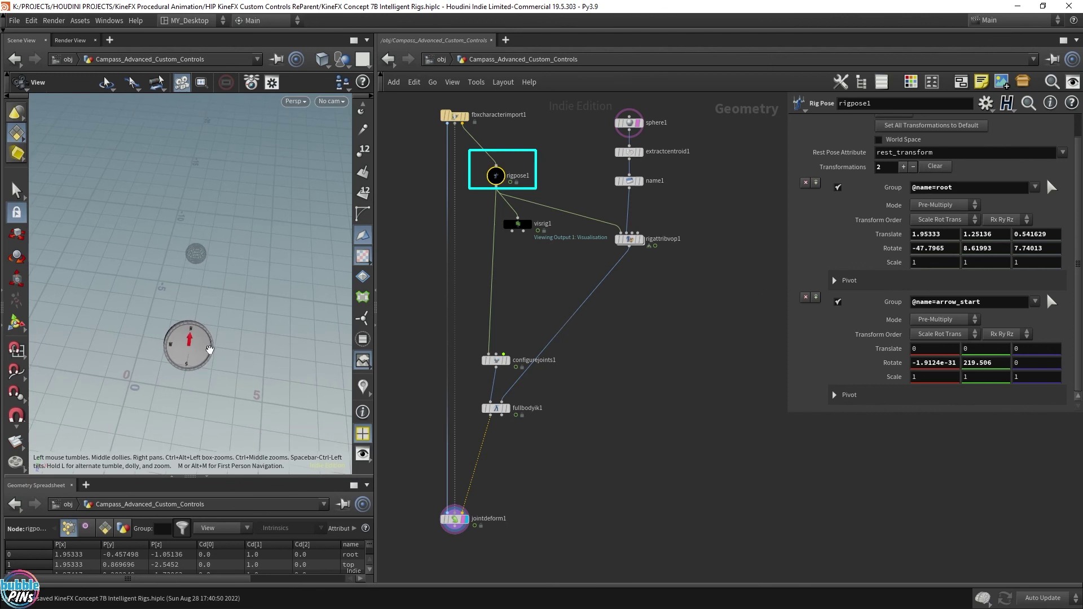
Move the compass's root joint with the Rig Pose handles, through about -2.21, 1.16, 0.32, to test the needle's aim at the sphere.
{"action": "key", "text": "Return"}
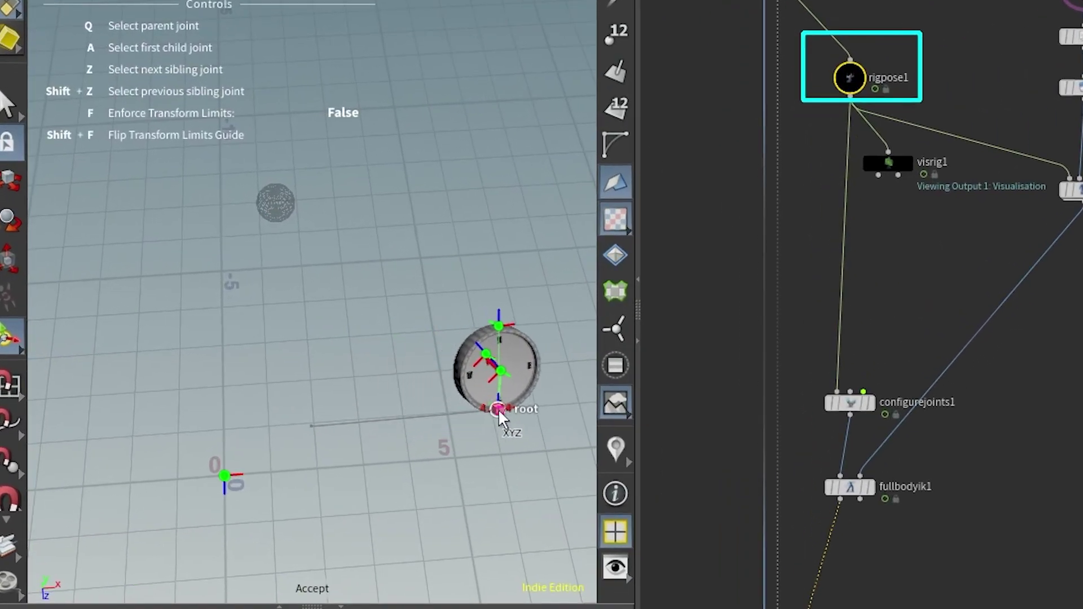
{"action": "left_click_drag", "start_coordinate": [499, 417], "coordinate": [131, 452]}
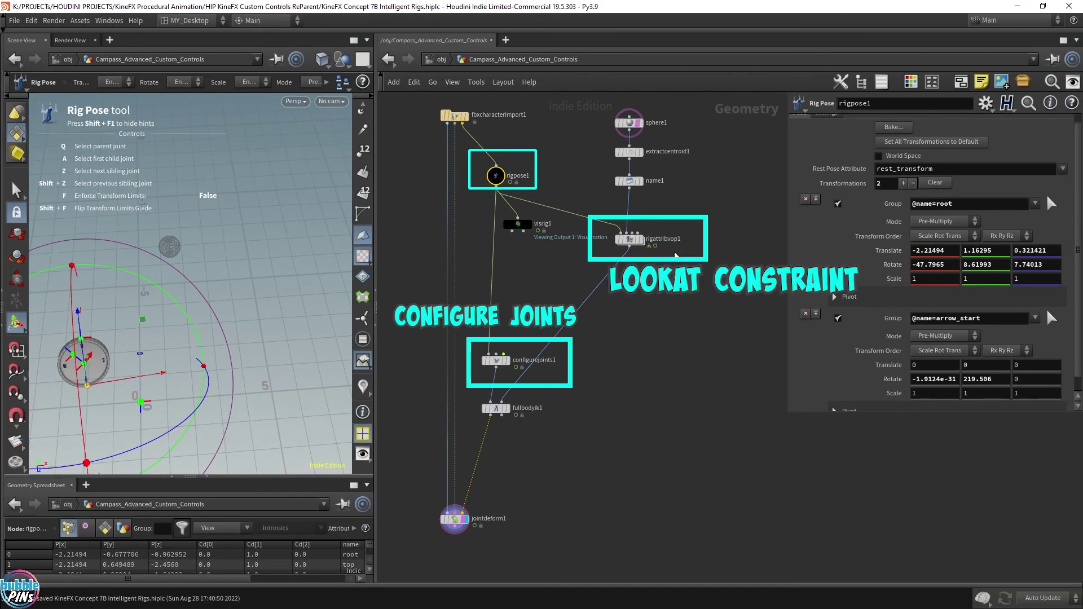
{"action": "left_click_drag", "start_coordinate": [87, 386], "coordinate": [304, 256]}
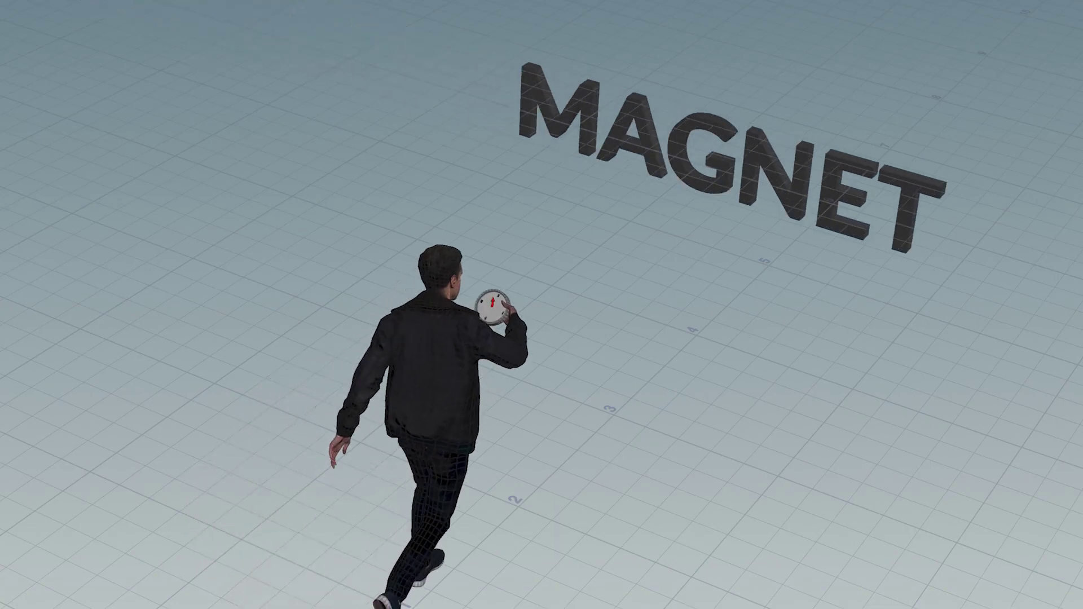